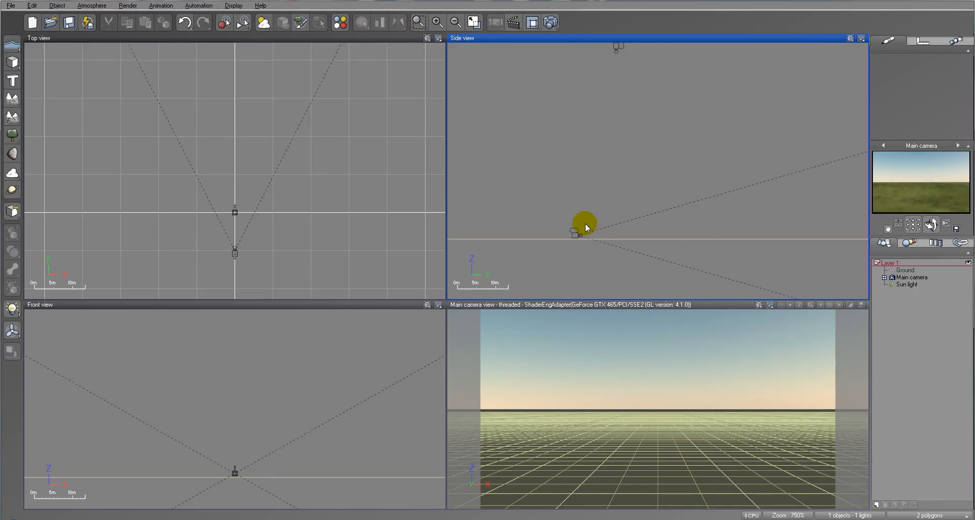
Assign the Default material from the Landscapes collection to the Ground plane.
{"action": "left_click", "coordinate": [905, 270]}
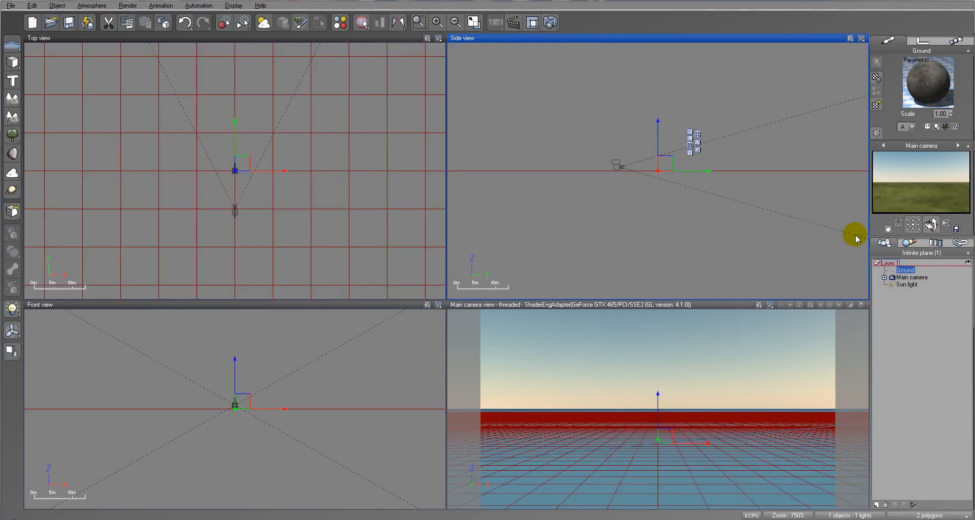
{"action": "left_click", "coordinate": [876, 86]}
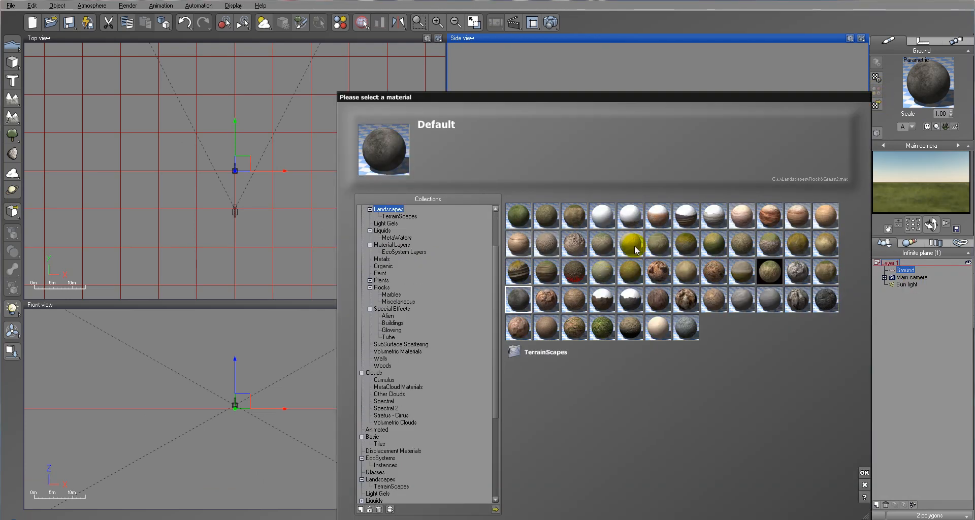
{"action": "left_click", "coordinate": [521, 220]}
{"action": "left_click", "coordinate": [519, 300]}
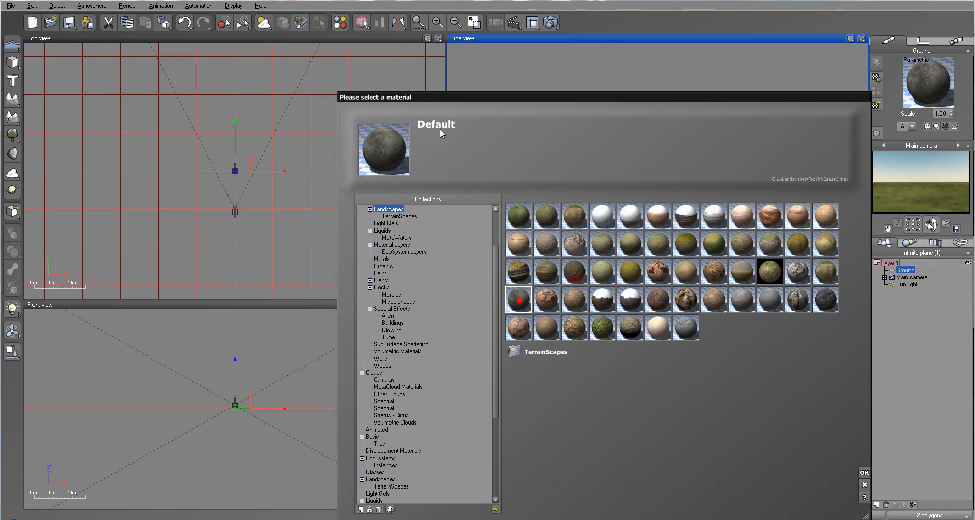
{"action": "left_click", "coordinate": [864, 472]}
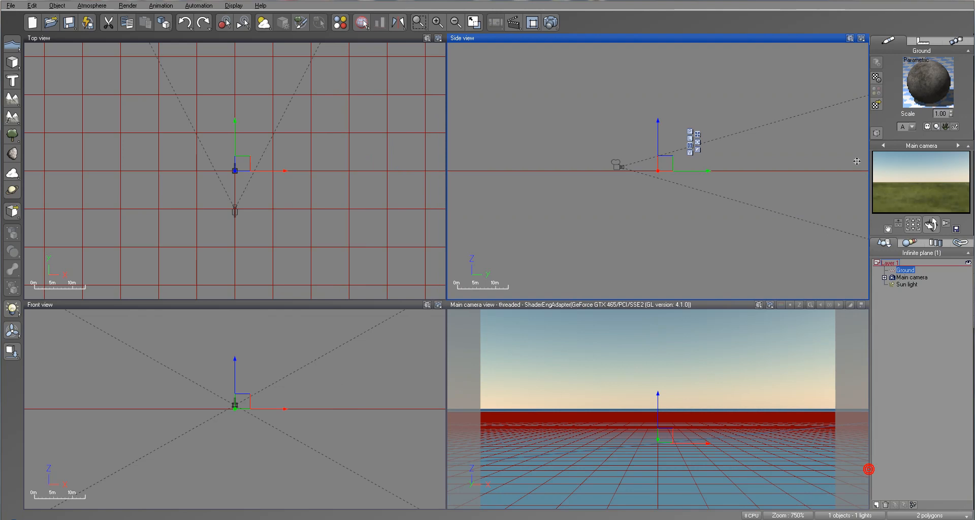
Set the main camera's height to 600 m and bring the camera into view in the side view.
{"action": "left_click", "coordinate": [912, 277]}
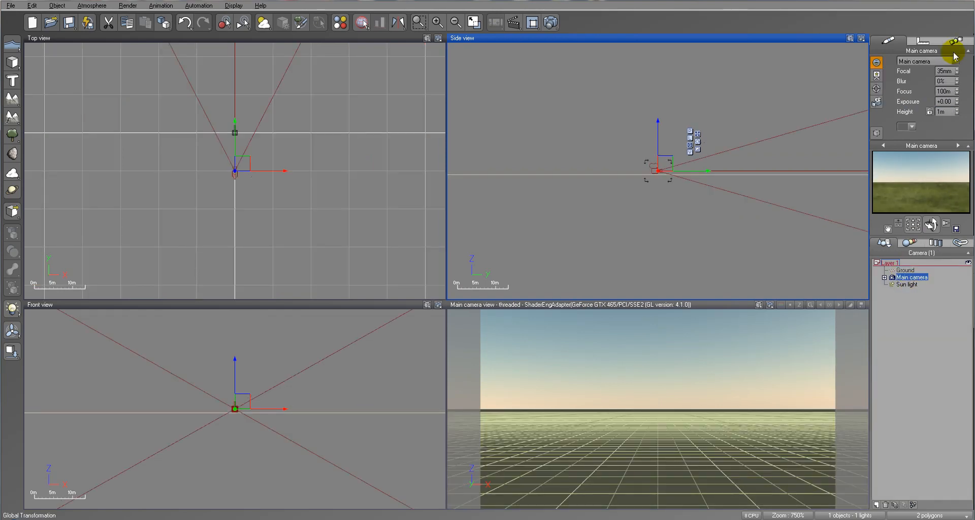
{"action": "left_click", "coordinate": [947, 111]}
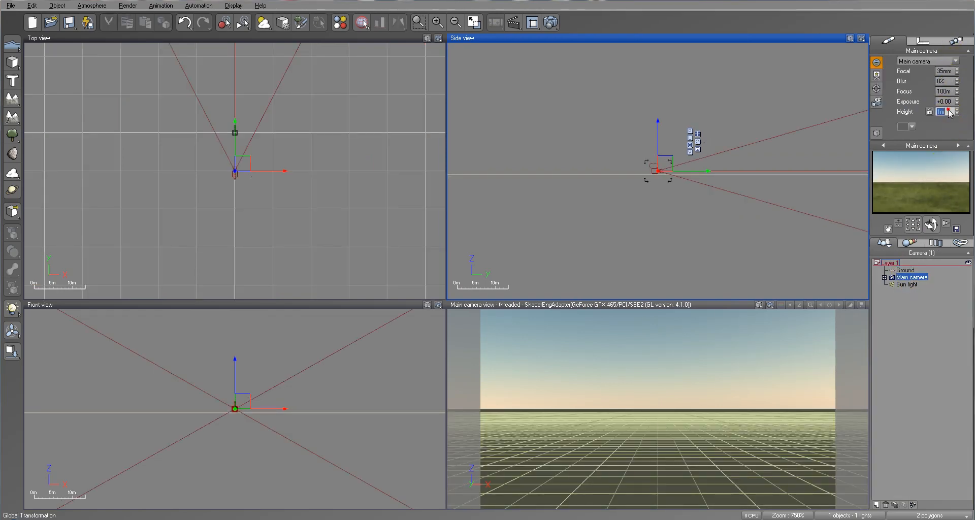
{"action": "type", "text": "600"}
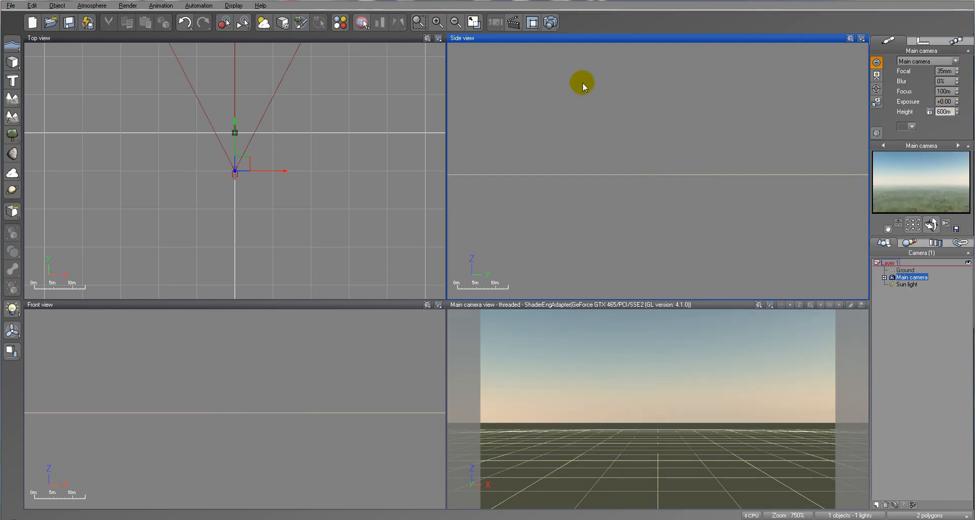
{"action": "right_click_drag", "start_coordinate": [639, 109], "coordinate": [627, 184]}
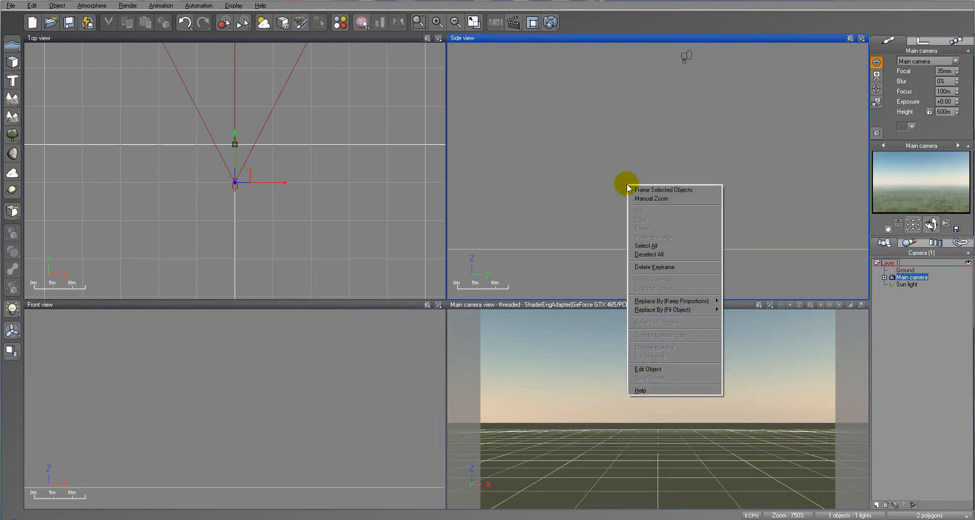
{"action": "right_click_drag", "start_coordinate": [550, 122], "coordinate": [645, 173]}
{"action": "scroll", "coordinate": [641, 166], "scroll_direction": "down", "scroll_amount": 10}
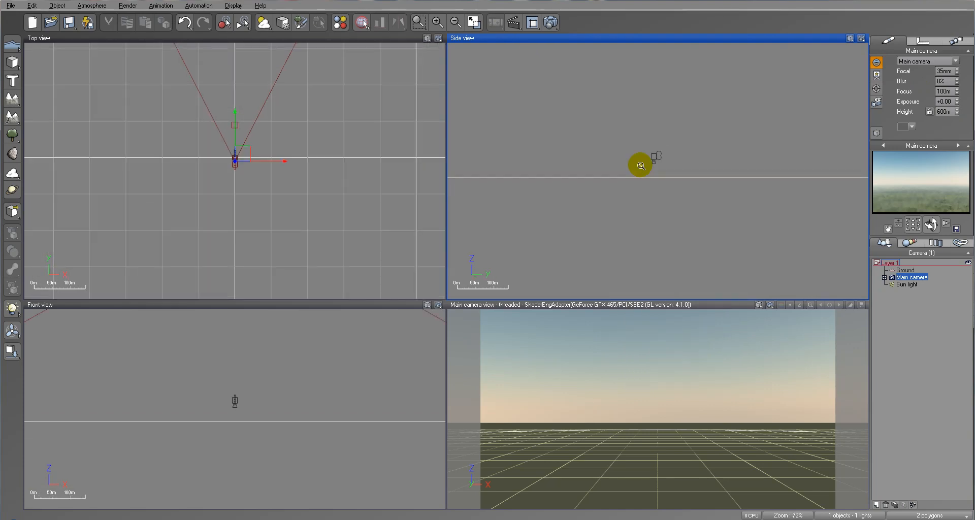
{"action": "scroll", "coordinate": [641, 165], "scroll_direction": "up", "scroll_amount": 1}
{"action": "right_click_drag", "start_coordinate": [640, 165], "coordinate": [583, 212]}
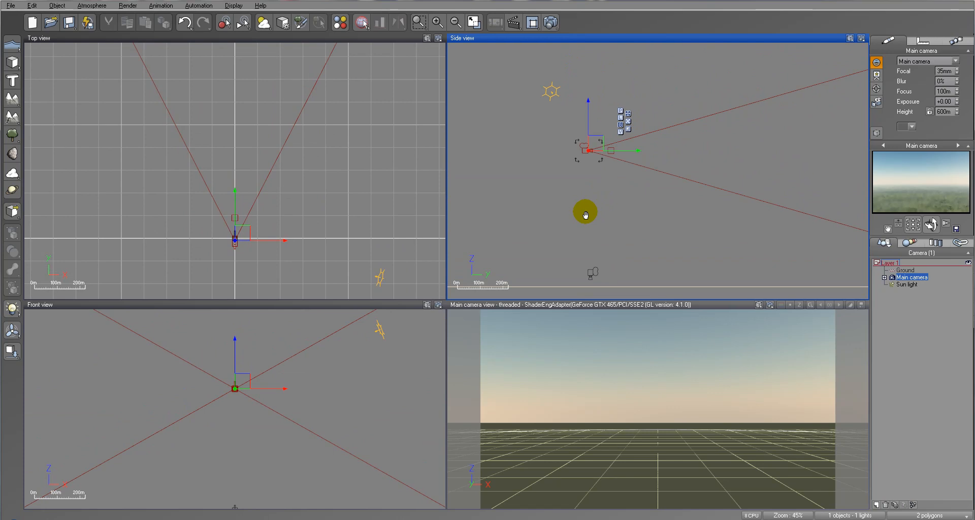
Open the Atmosphere Editor and position it clear of the sun and camera in the side view.
{"action": "left_click", "coordinate": [91, 7]}
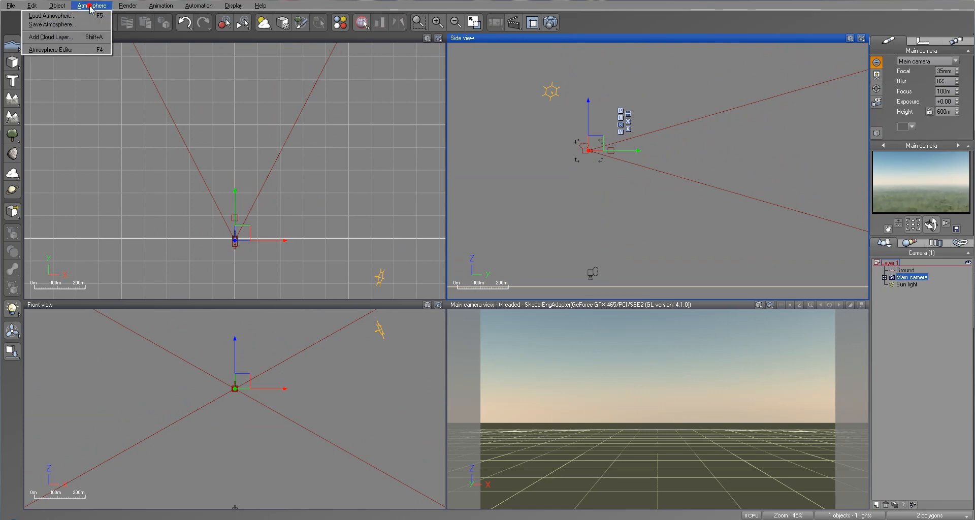
{"action": "left_click", "coordinate": [75, 51]}
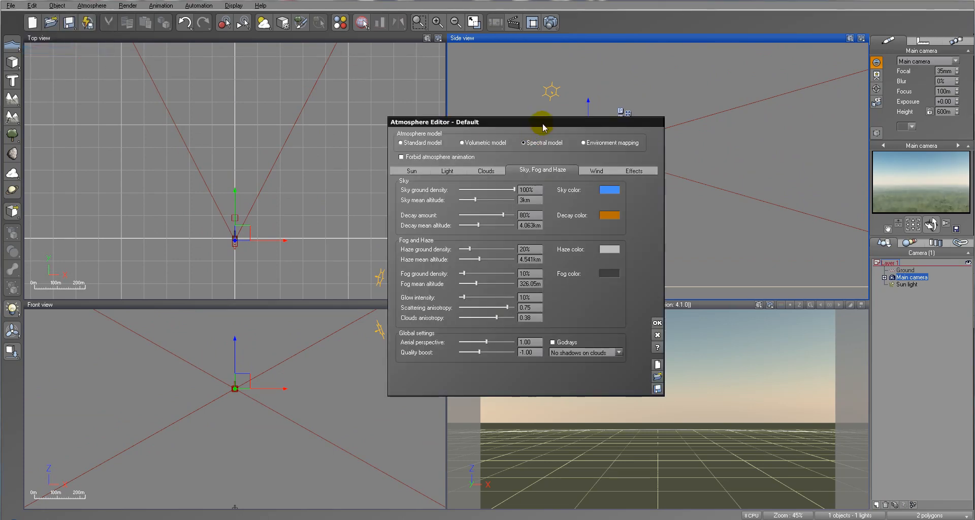
{"action": "left_click_drag", "start_coordinate": [542, 122], "coordinate": [544, 95]}
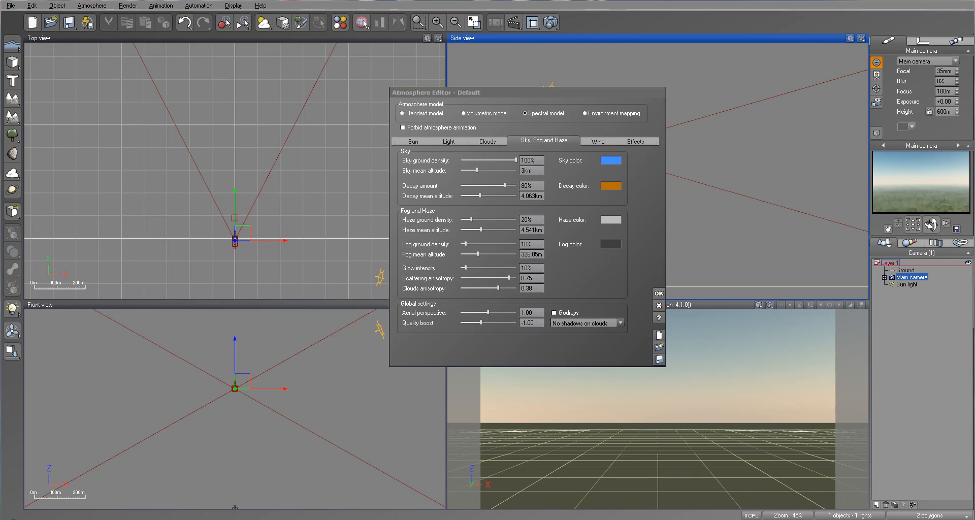
{"action": "left_click_drag", "start_coordinate": [484, 93], "coordinate": [398, 132]}
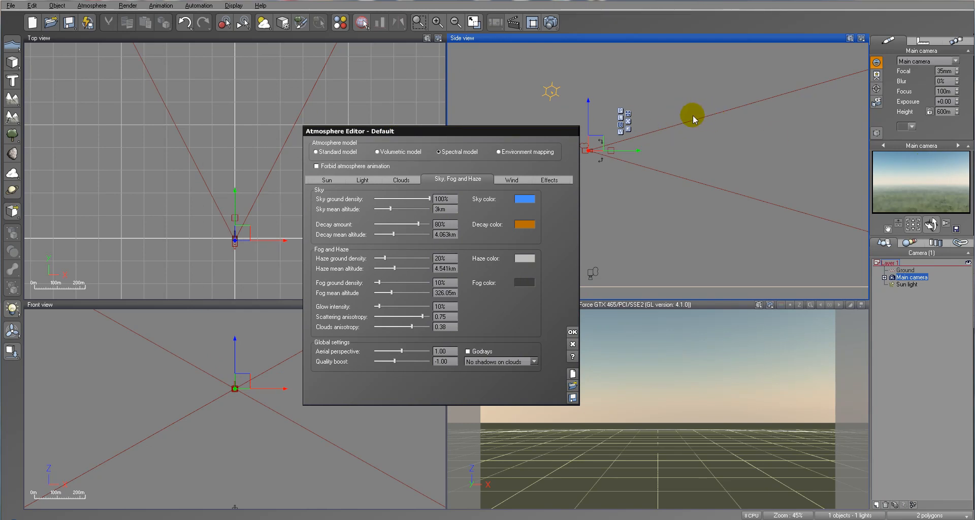
Move the sun light directly in front of the main camera, low above the horizon.
{"action": "double_click", "coordinate": [906, 284]}
{"action": "left_click_drag", "start_coordinate": [235, 170], "coordinate": [90, 76]}
{"action": "left_click_drag", "start_coordinate": [751, 171], "coordinate": [833, 189]}
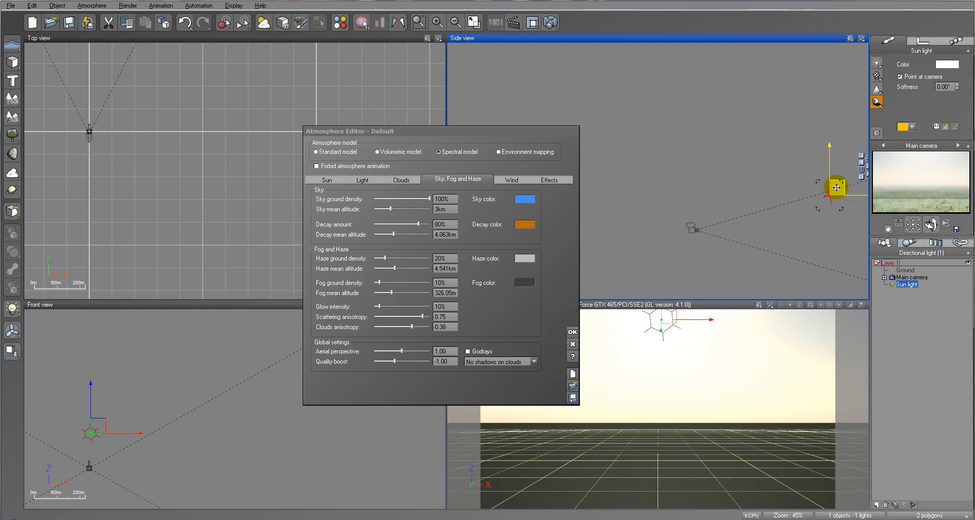
{"action": "left_click_drag", "start_coordinate": [464, 130], "coordinate": [556, 71]}
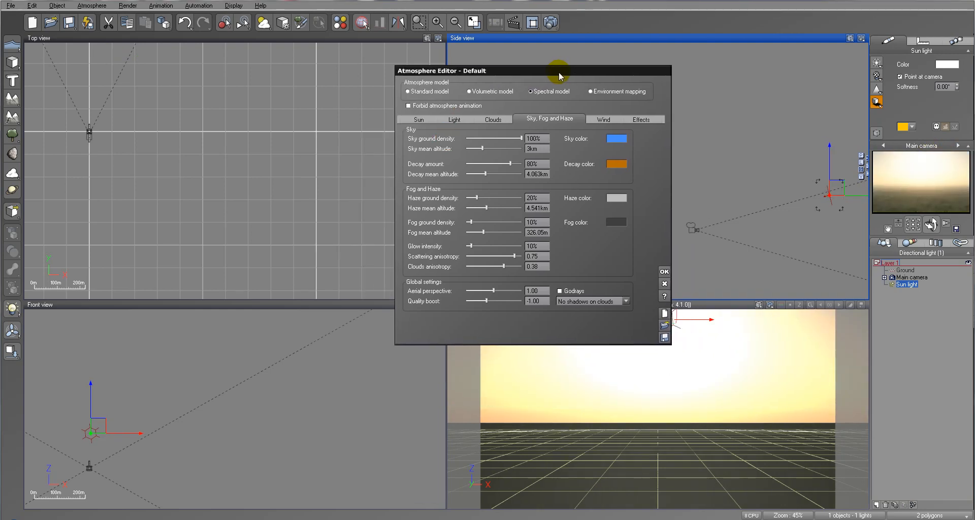
Set the atmosphere's lighting model to Global radiosity and the light balance to 94%.
{"action": "left_click", "coordinate": [454, 119]}
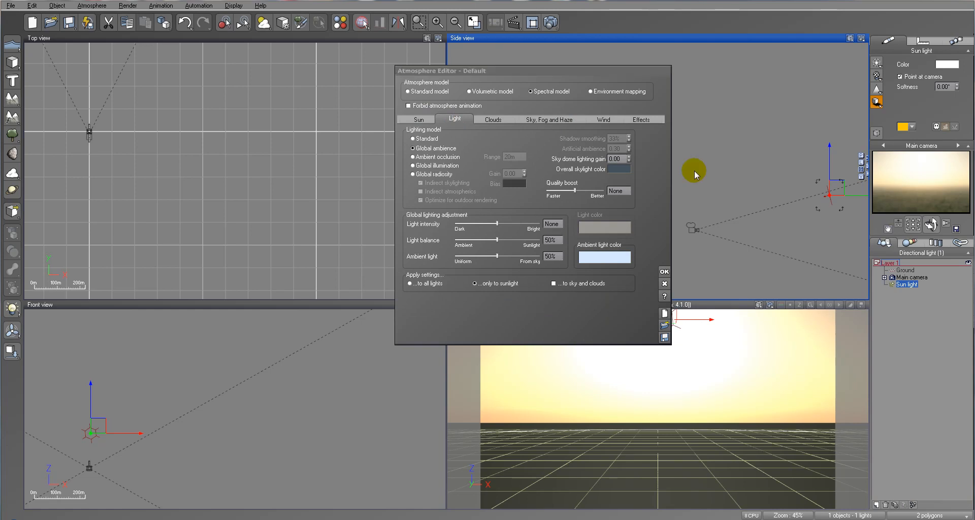
{"action": "left_click", "coordinate": [432, 175]}
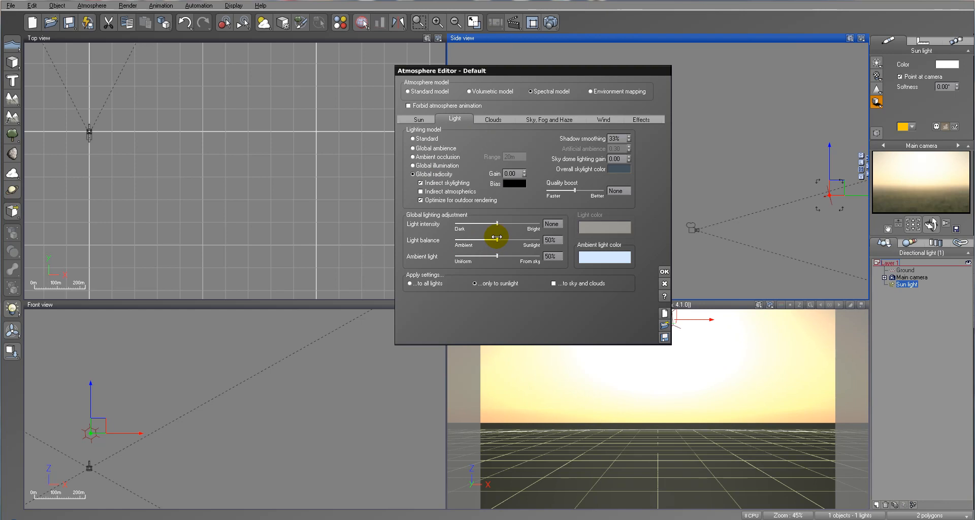
{"action": "left_click_drag", "start_coordinate": [496, 236], "coordinate": [526, 237]}
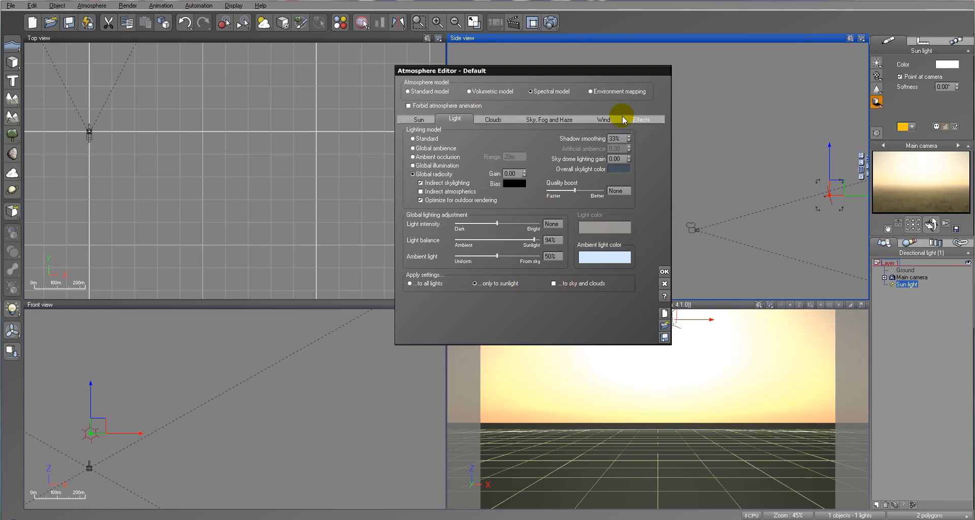
Change the ambient light color to a dark blue with RGB 0, 52, 107.
{"action": "right_click", "coordinate": [606, 257]}
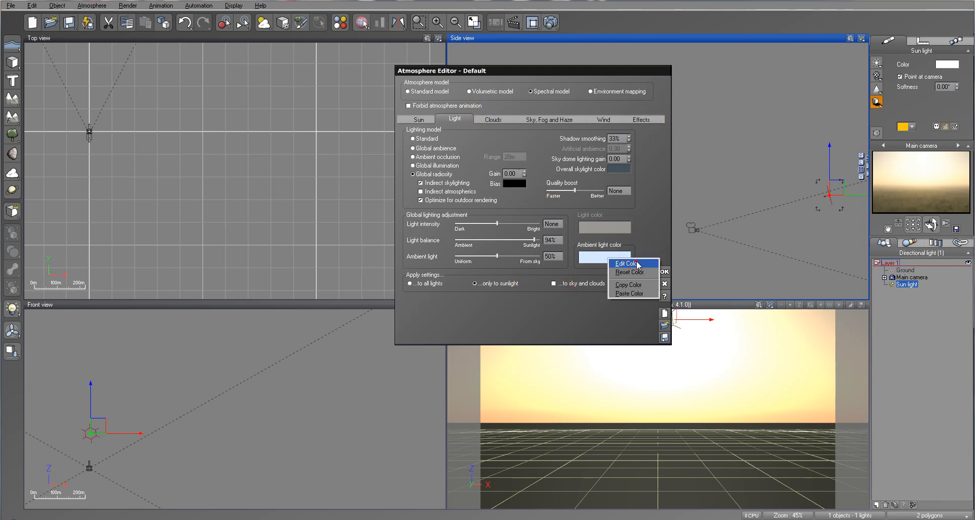
{"action": "left_click", "coordinate": [637, 264]}
{"action": "left_click_drag", "start_coordinate": [796, 220], "coordinate": [795, 238]}
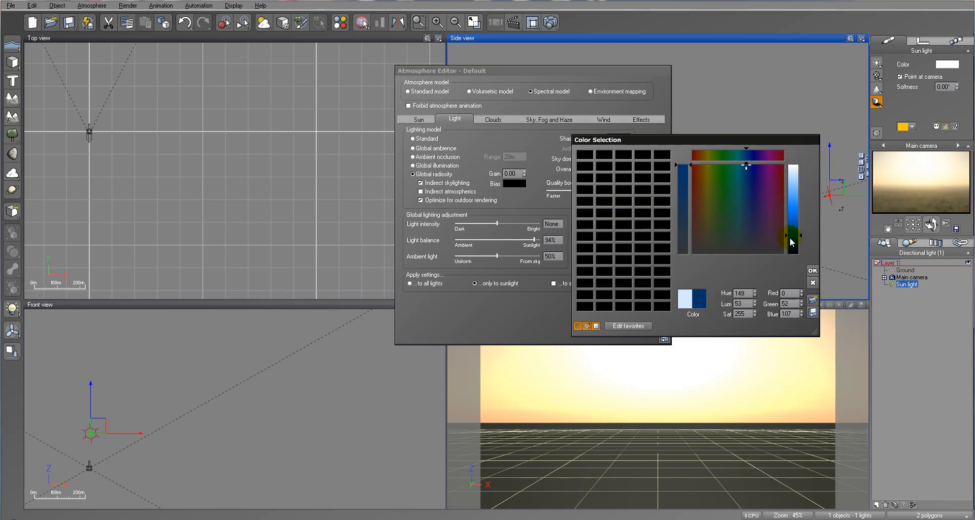
{"action": "left_click", "coordinate": [812, 270]}
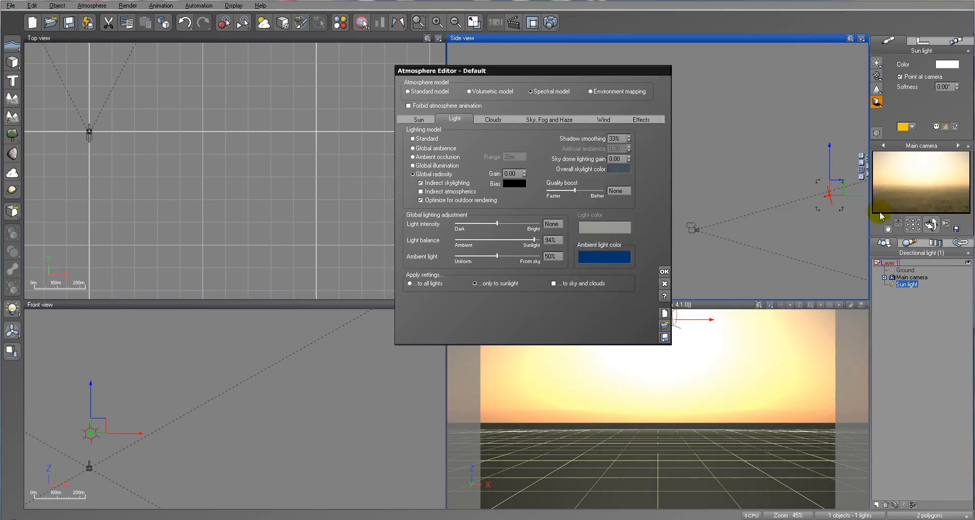
{"action": "left_click", "coordinate": [912, 187]}
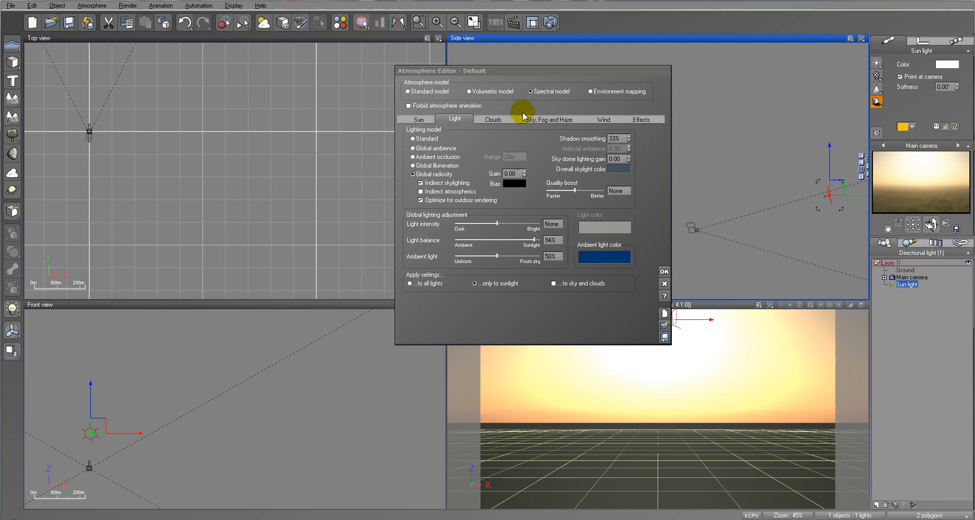
Raise the sky mean altitude to 4.613 km in the sky, fog and haze settings.
{"action": "left_click", "coordinate": [547, 121]}
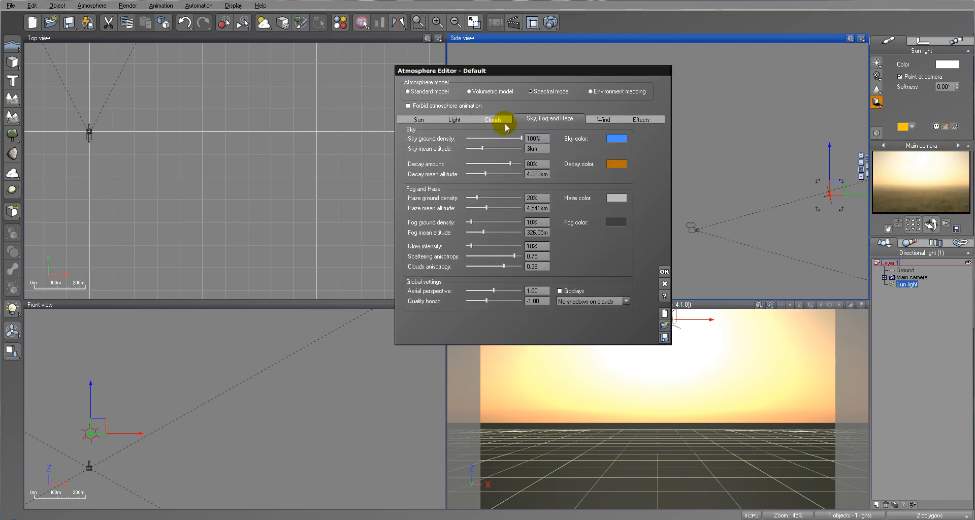
{"action": "left_click", "coordinate": [483, 120]}
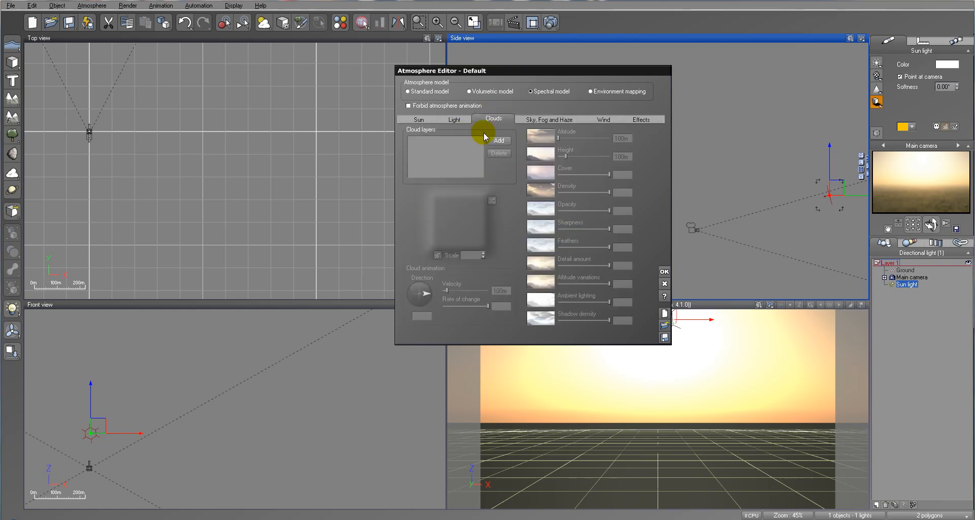
{"action": "left_click", "coordinate": [562, 119]}
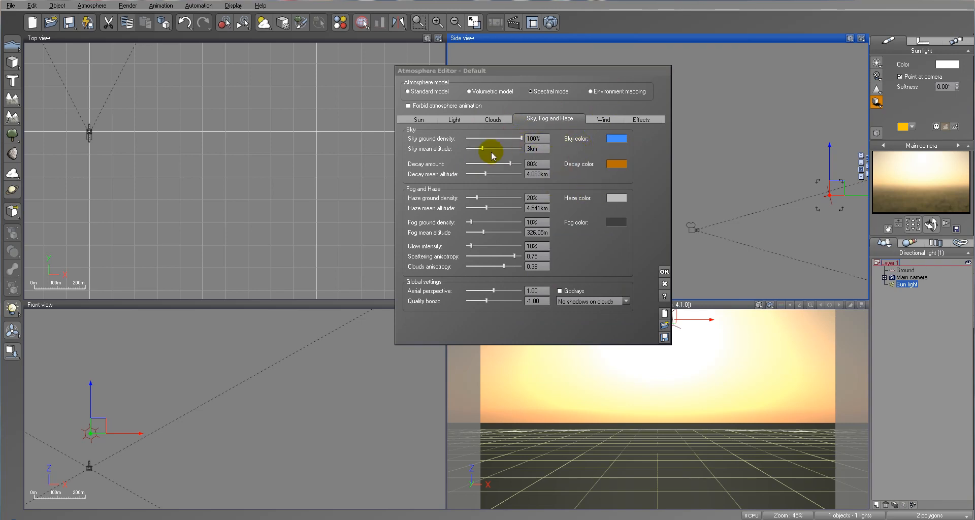
{"action": "left_click_drag", "start_coordinate": [483, 149], "coordinate": [484, 148]}
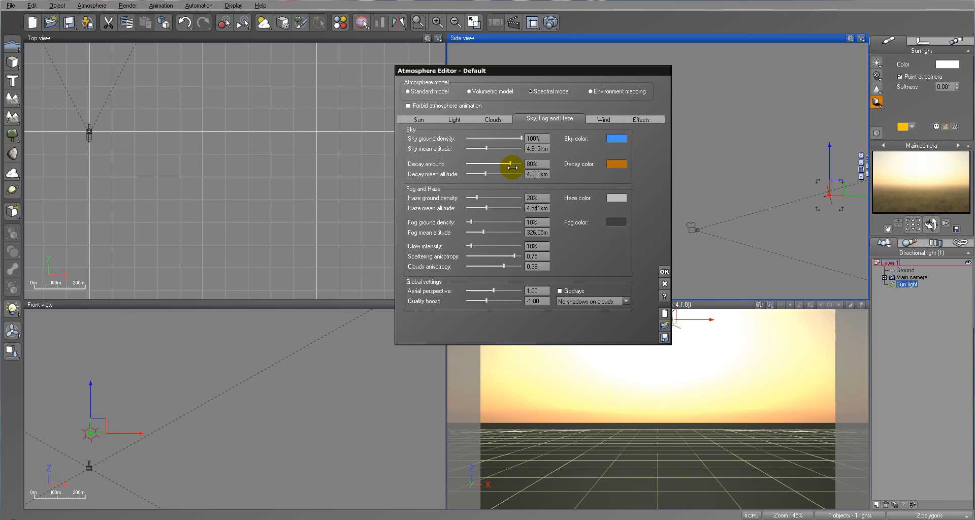
Set the sky's decay amount to 170% and the decay mean altitude to 5.257 km.
{"action": "left_click_drag", "start_coordinate": [511, 164], "coordinate": [519, 163]}
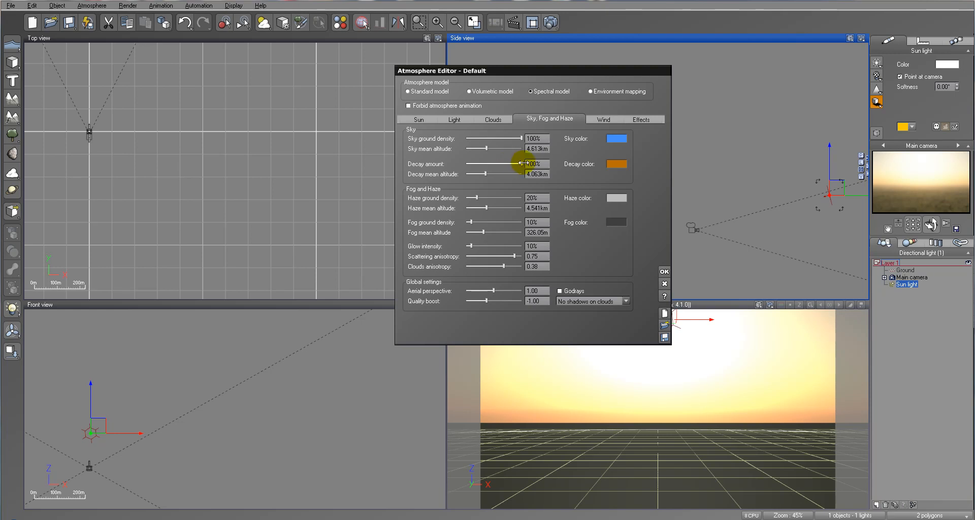
{"action": "left_click", "coordinate": [531, 164]}
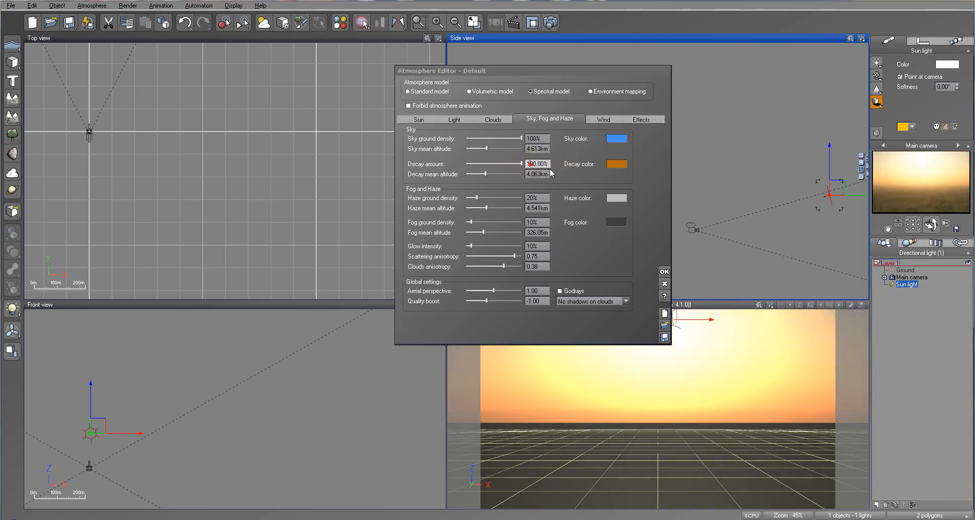
{"action": "type", "text": "7"}
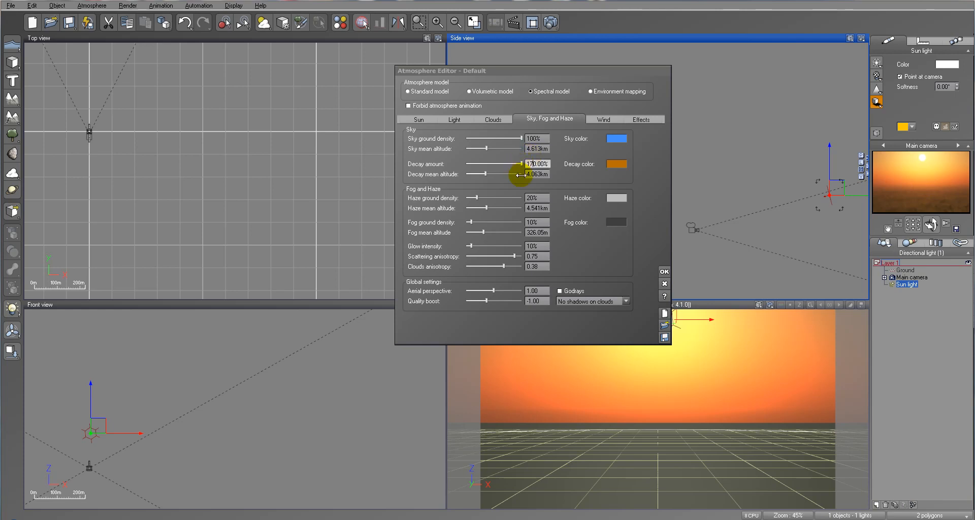
{"action": "left_click_drag", "start_coordinate": [490, 172], "coordinate": [494, 171]}
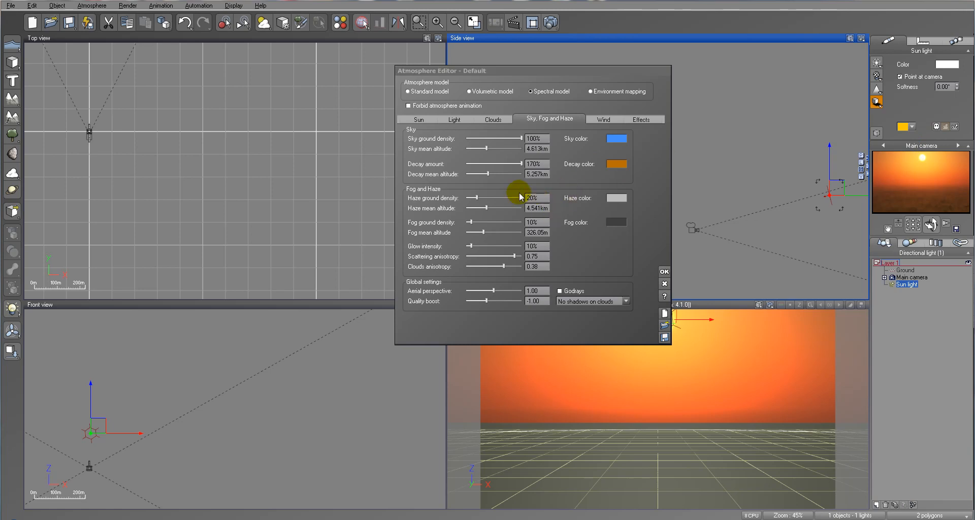
Change the haze color to a muted grayish blue.
{"action": "right_click", "coordinate": [620, 201]}
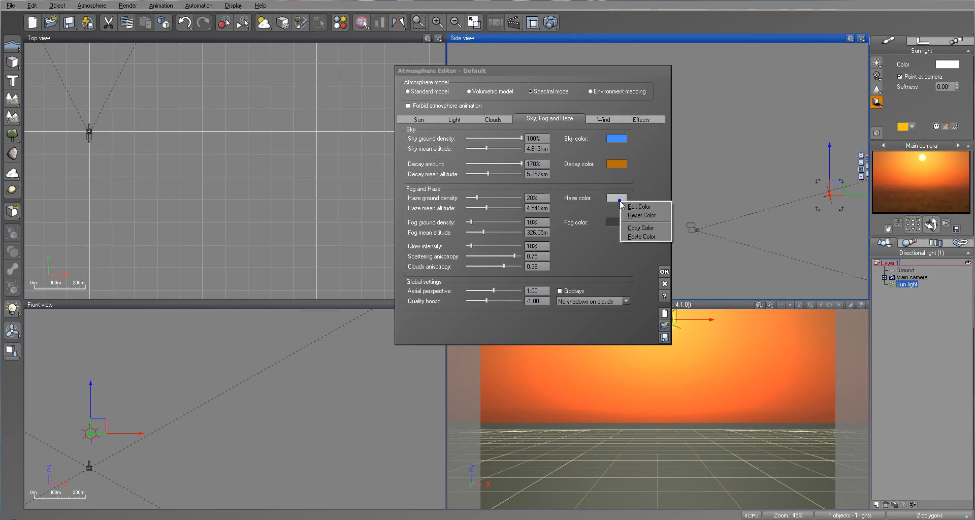
{"action": "left_click", "coordinate": [634, 207]}
{"action": "left_click", "coordinate": [743, 229]}
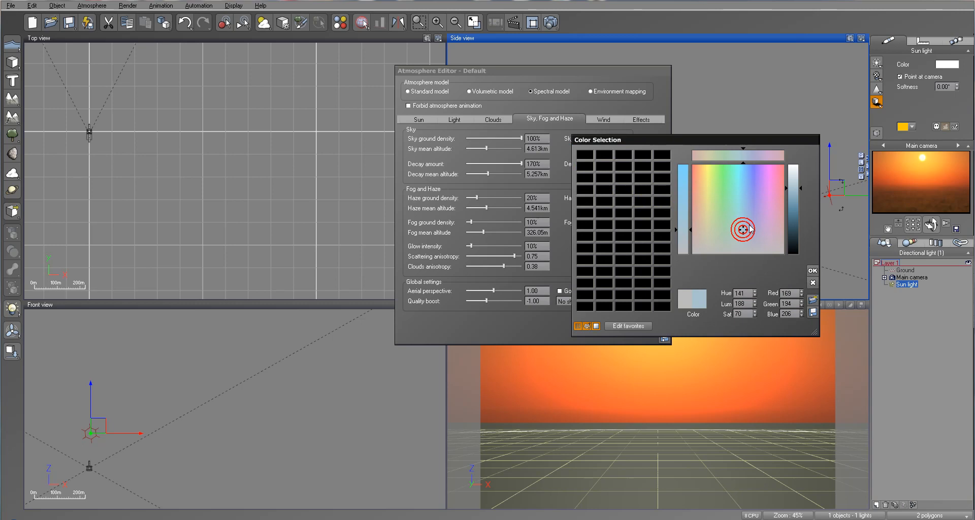
{"action": "left_click_drag", "start_coordinate": [790, 190], "coordinate": [791, 196]}
{"action": "left_click", "coordinate": [813, 283]}
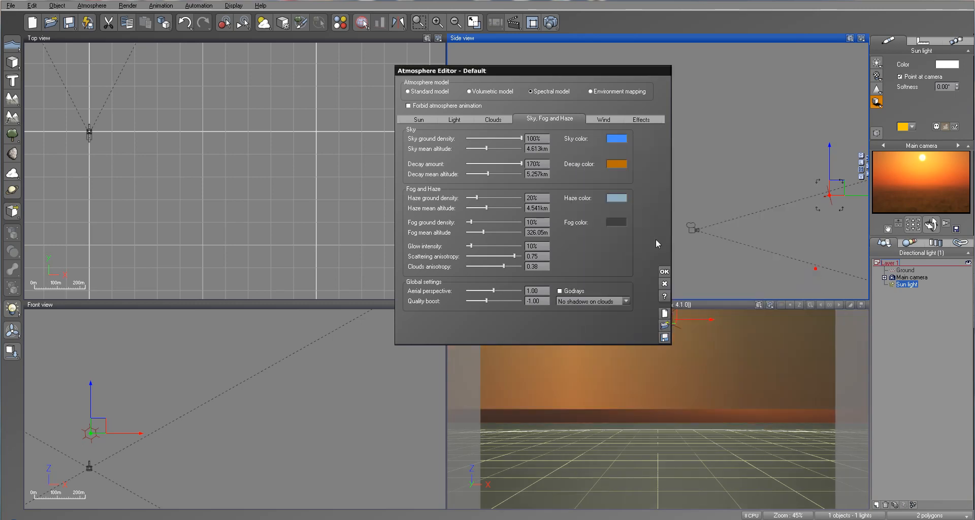
Set the haze ground density to 66% and the haze mean altitude to 2.478 km.
{"action": "mouse_move", "coordinate": [495, 191]}
{"action": "left_mouse_down"}
{"action": "mouse_move", "coordinate": [510, 197]}
{"action": "mouse_move", "coordinate": [496, 210]}
{"action": "left_mouse_up"}
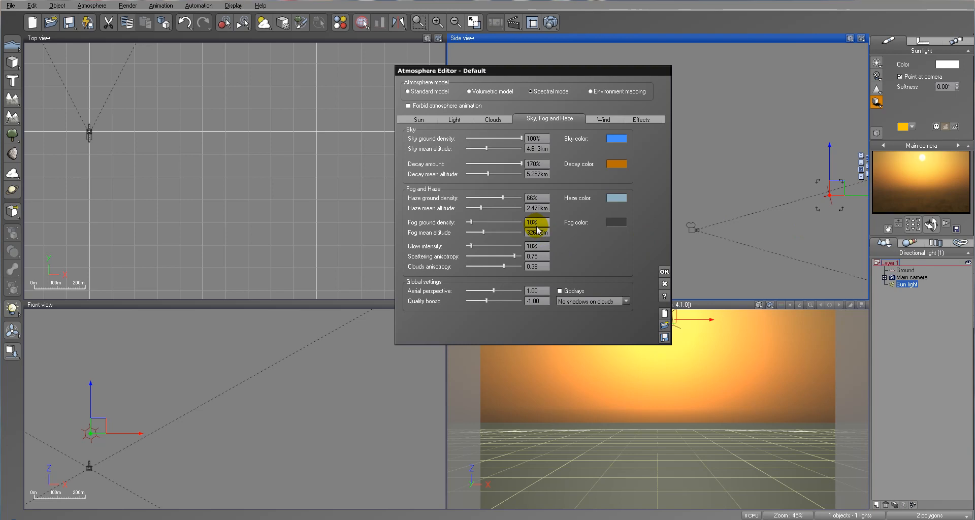
Set fog ground density to 77%, fog mean altitude to 344.48 m, glow intensity to 8%, scattering anisotropy to 0.84 and aerial perspective to 2.53.
{"action": "left_click_drag", "start_coordinate": [490, 230], "coordinate": [519, 220]}
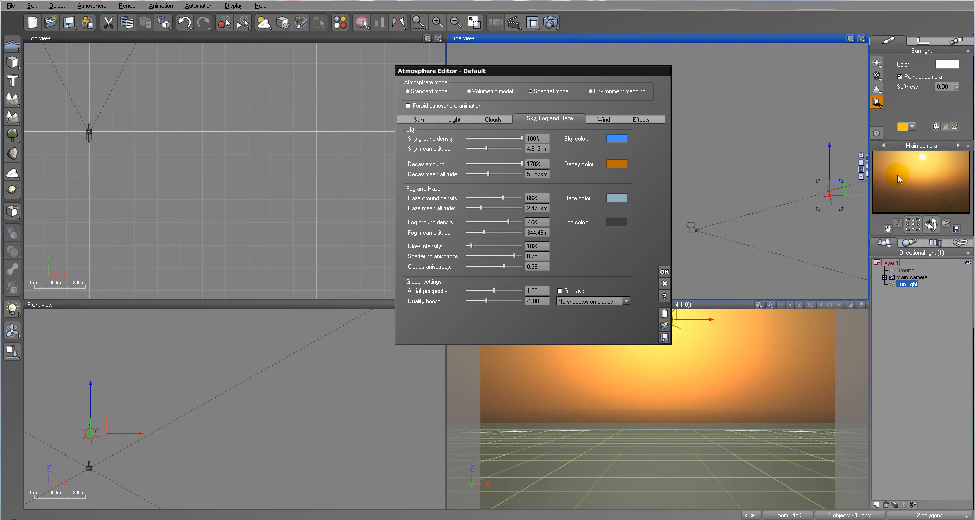
{"action": "left_click_drag", "start_coordinate": [480, 245], "coordinate": [481, 245]}
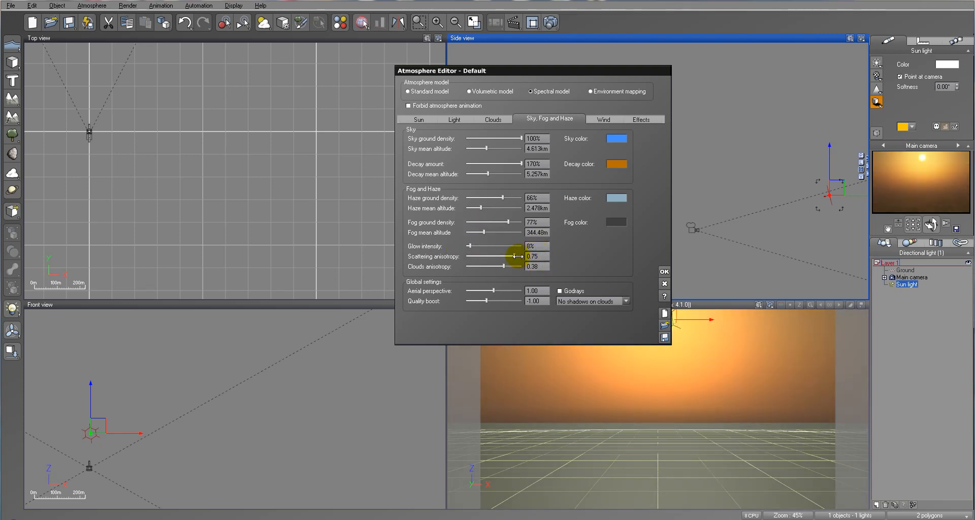
{"action": "left_click_drag", "start_coordinate": [518, 256], "coordinate": [519, 256]}
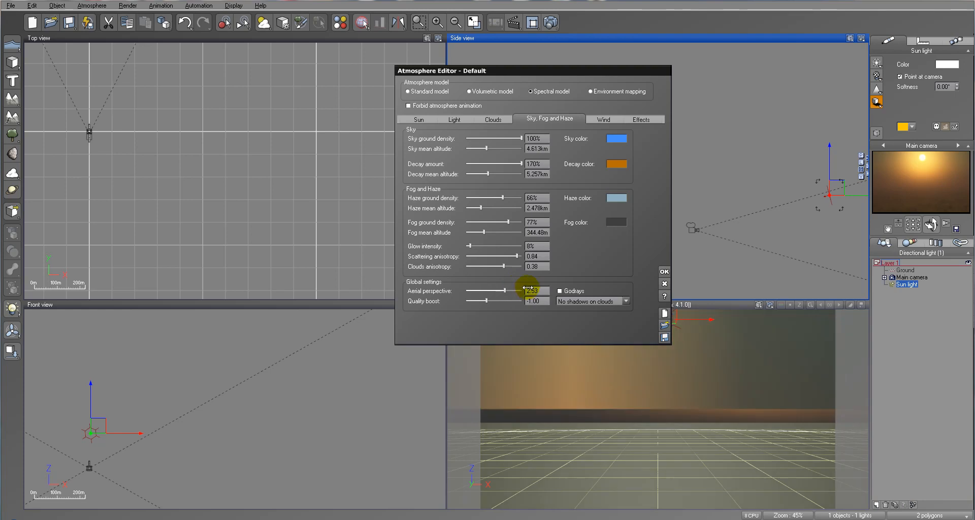
{"action": "left_click", "coordinate": [910, 173]}
{"action": "mouse_move", "coordinate": [910, 173]}
{"action": "left_mouse_down"}
{"action": "mouse_move", "coordinate": [957, 161]}
{"action": "mouse_move", "coordinate": [921, 159]}
{"action": "left_mouse_up"}
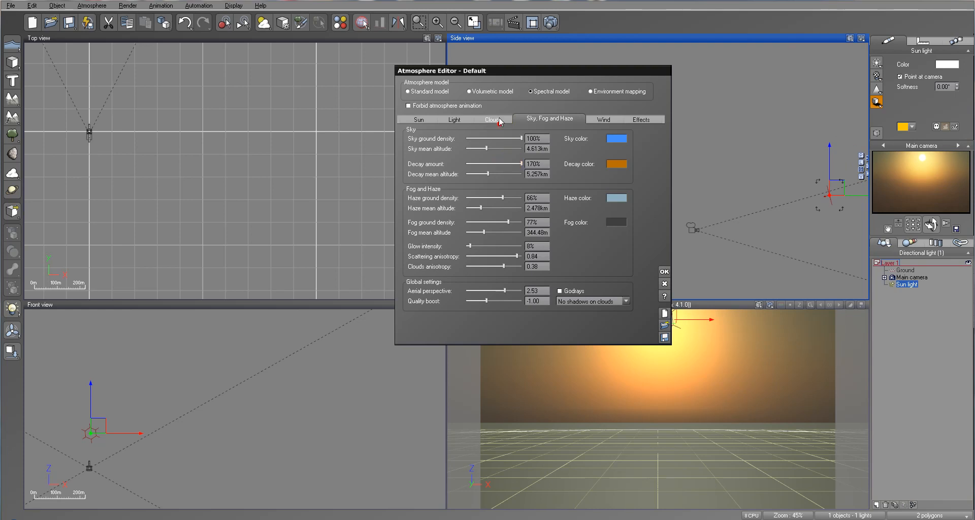
Add a cloud layer to the atmosphere using the Dark Cumulus material.
{"action": "left_click", "coordinate": [495, 120]}
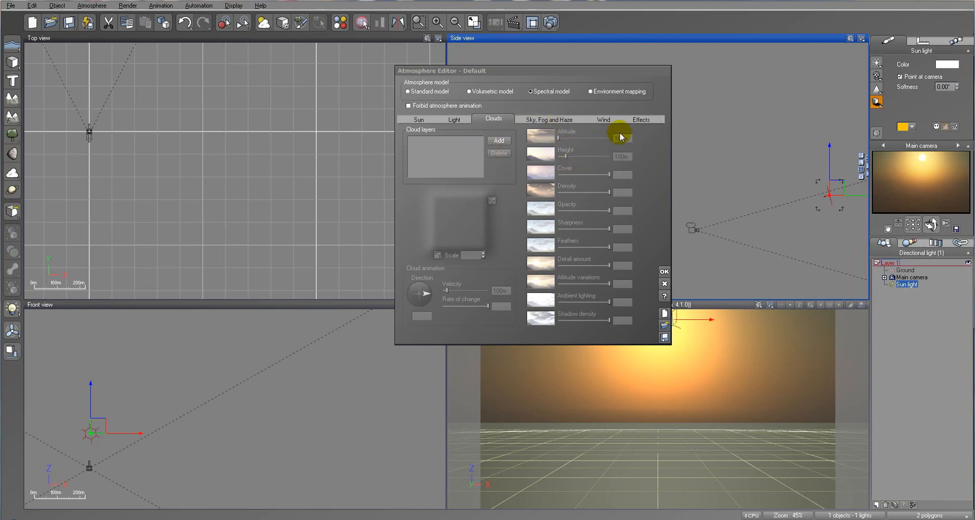
{"action": "left_click", "coordinate": [500, 141]}
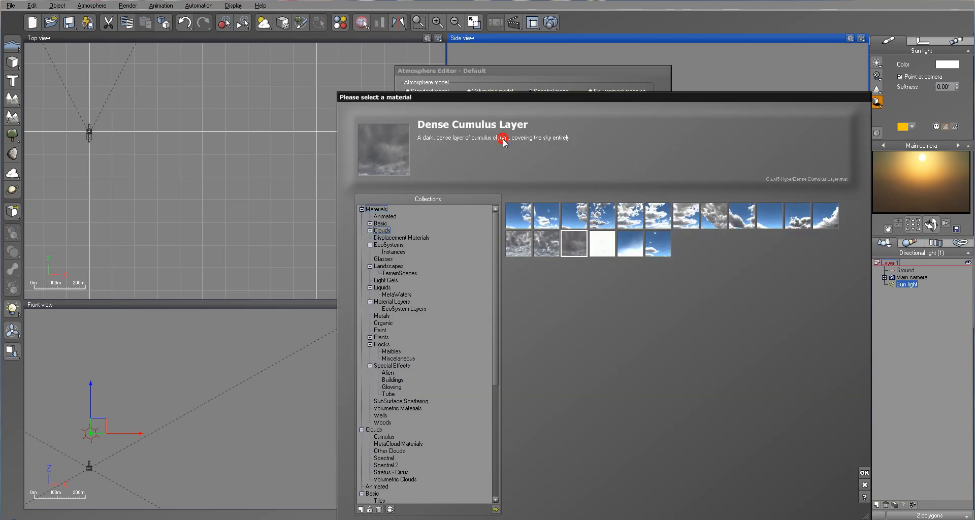
{"action": "left_click", "coordinate": [744, 224]}
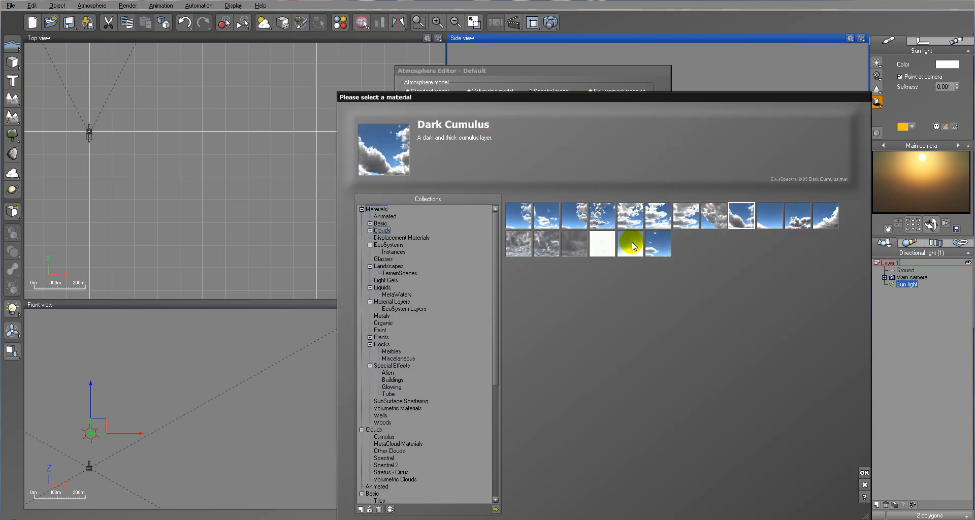
{"action": "left_click", "coordinate": [864, 472]}
{"action": "left_click_drag", "start_coordinate": [526, 79], "coordinate": [562, 84]}
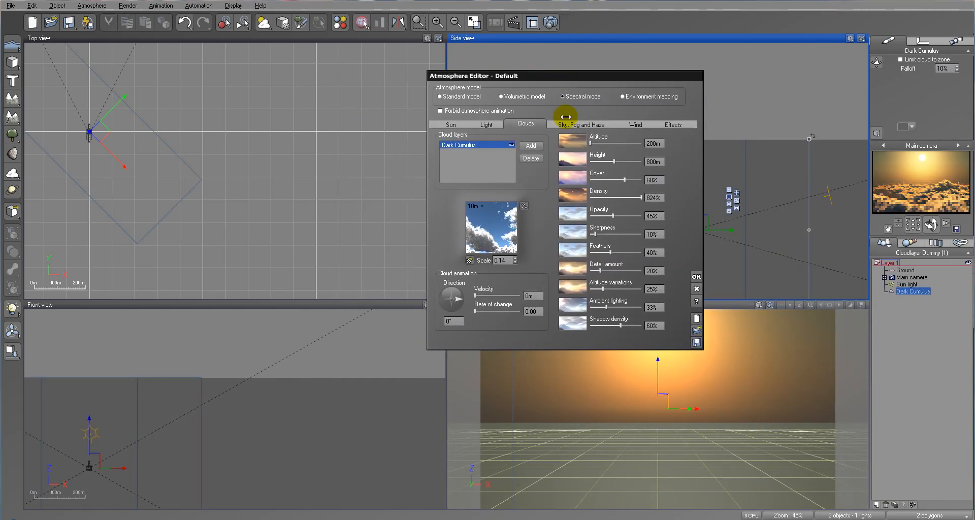
Set the Dark Cumulus layer's altitude to 20 m, its height to 333.39 m and its cover to 79%.
{"action": "left_click", "coordinate": [654, 142]}
{"action": "double_click", "coordinate": [652, 143]}
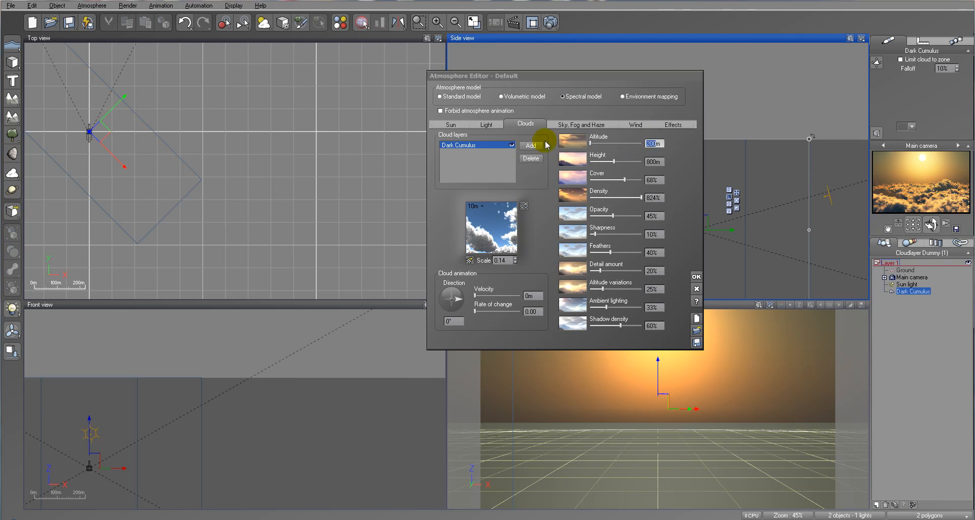
{"action": "type", "text": "20"}
{"action": "key", "text": "Return"}
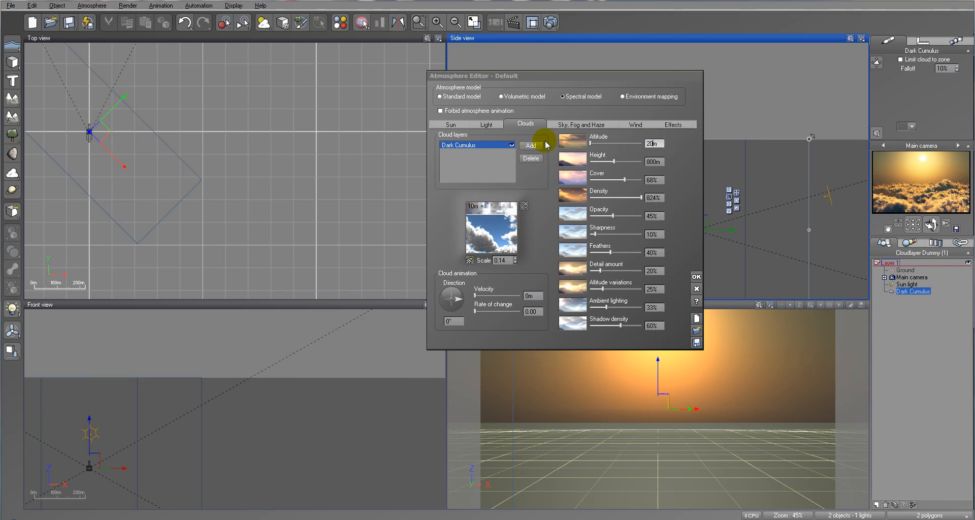
{"action": "left_click", "coordinate": [657, 162]}
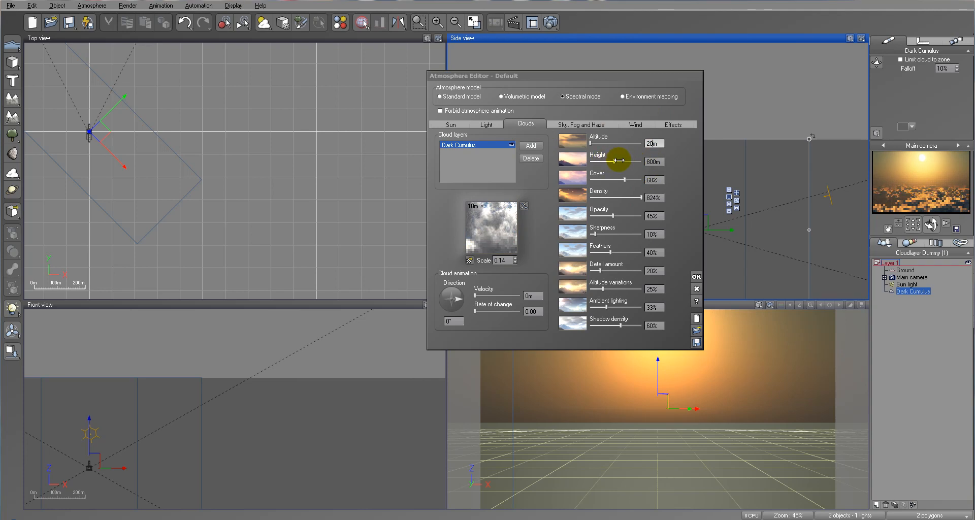
{"action": "left_click_drag", "start_coordinate": [627, 161], "coordinate": [627, 160]}
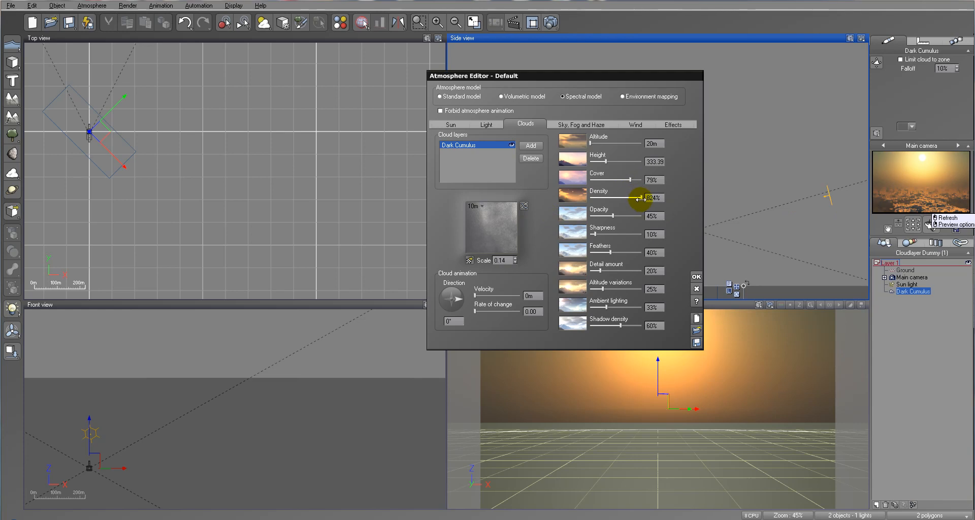
Set the cloud layer's density to 98%, opacity to 100% and sharpness to 11%.
{"action": "left_click_drag", "start_coordinate": [641, 198], "coordinate": [634, 198]}
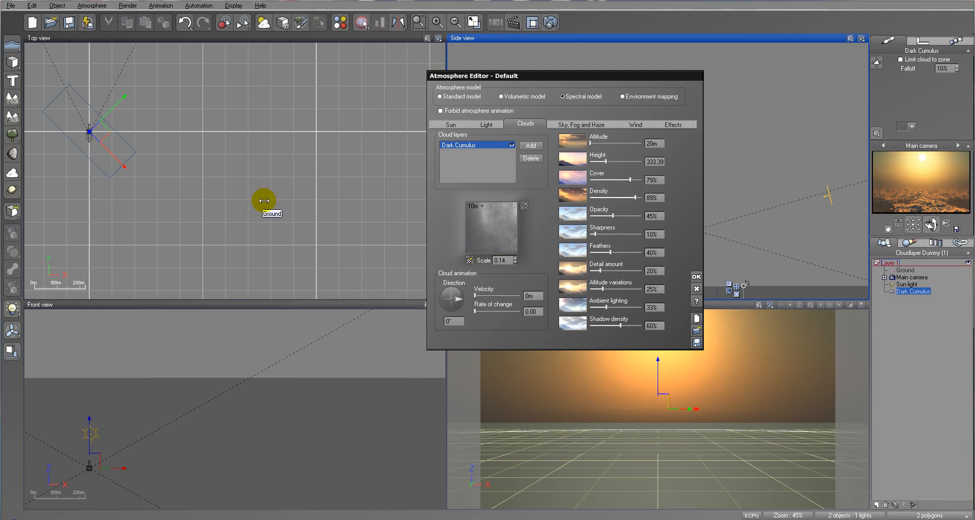
{"action": "left_click", "coordinate": [638, 198]}
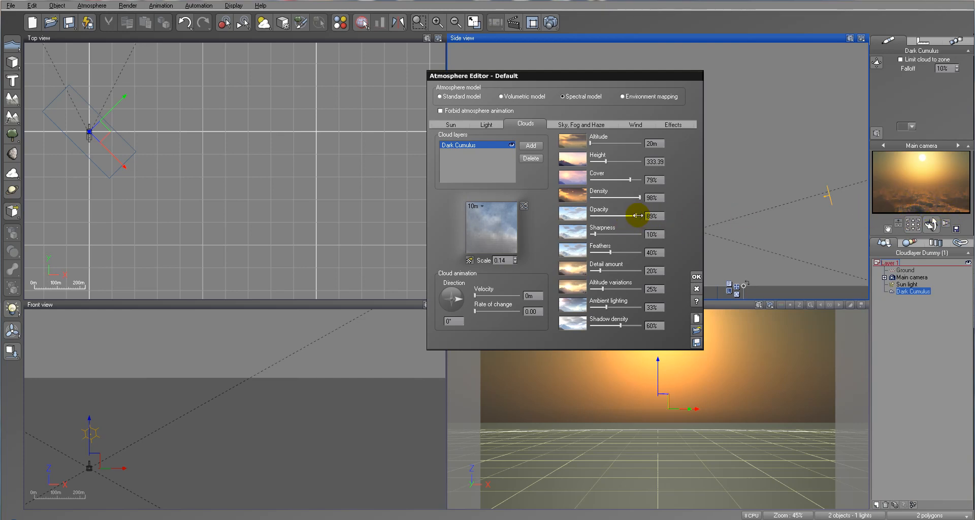
{"action": "left_click_drag", "start_coordinate": [636, 215], "coordinate": [646, 220]}
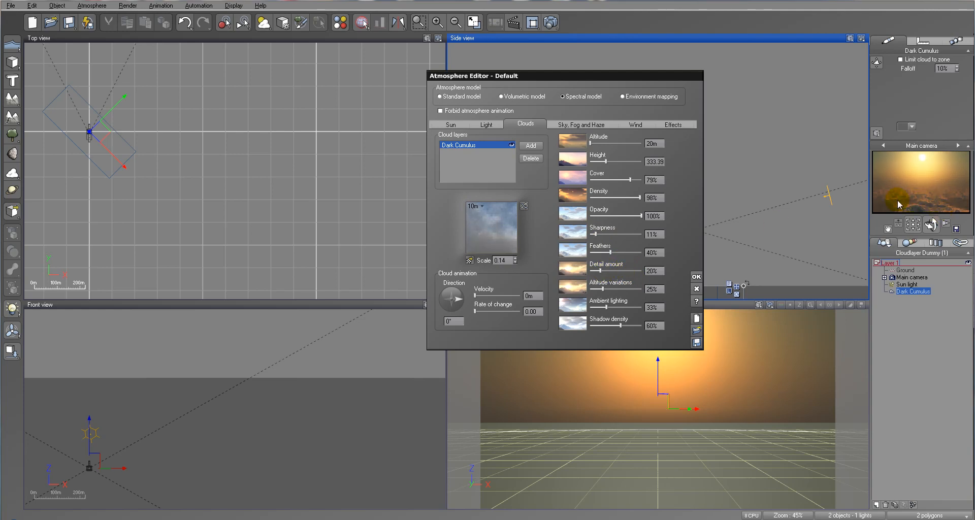
Set the cloud layer's detail amount to 88%, altitude variations to 100% and ambient lighting to 40%.
{"action": "left_click_drag", "start_coordinate": [600, 271], "coordinate": [635, 270]}
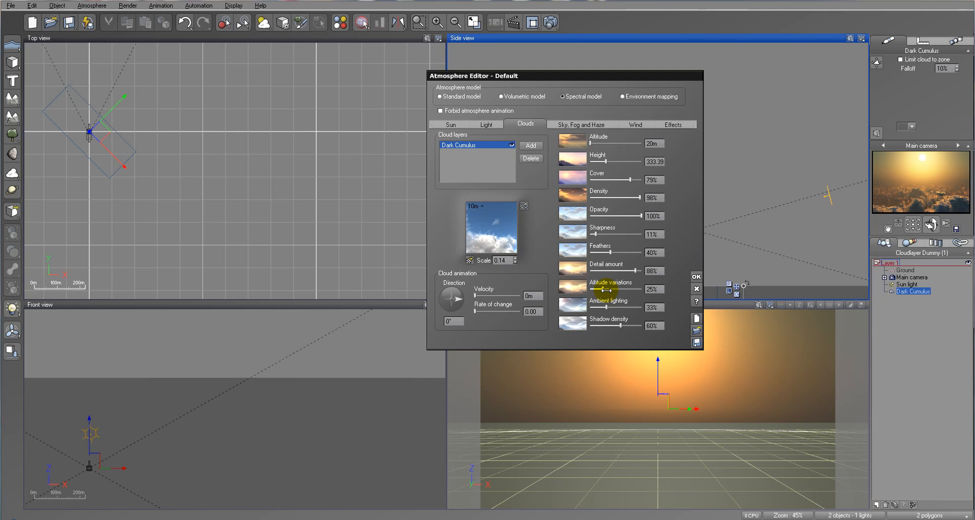
{"action": "left_click_drag", "start_coordinate": [606, 290], "coordinate": [644, 289]}
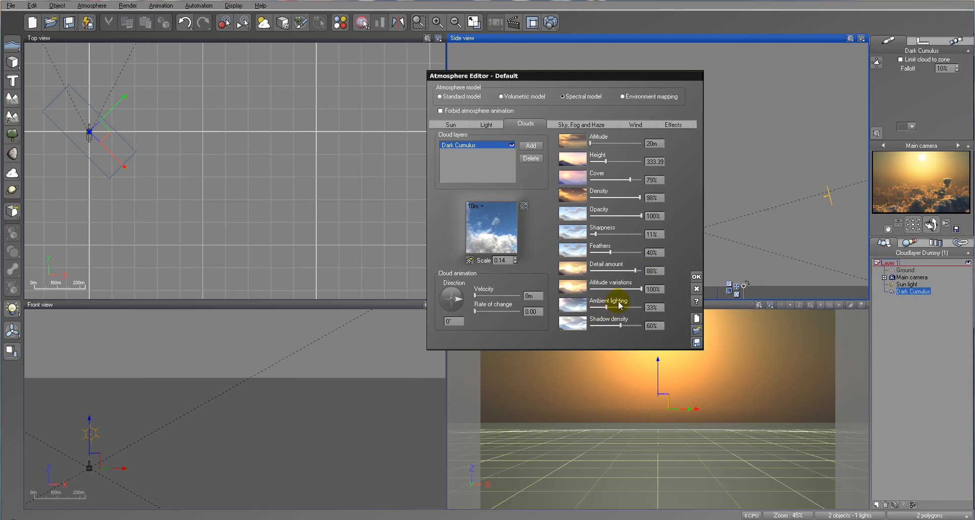
{"action": "left_click_drag", "start_coordinate": [609, 306], "coordinate": [614, 306]}
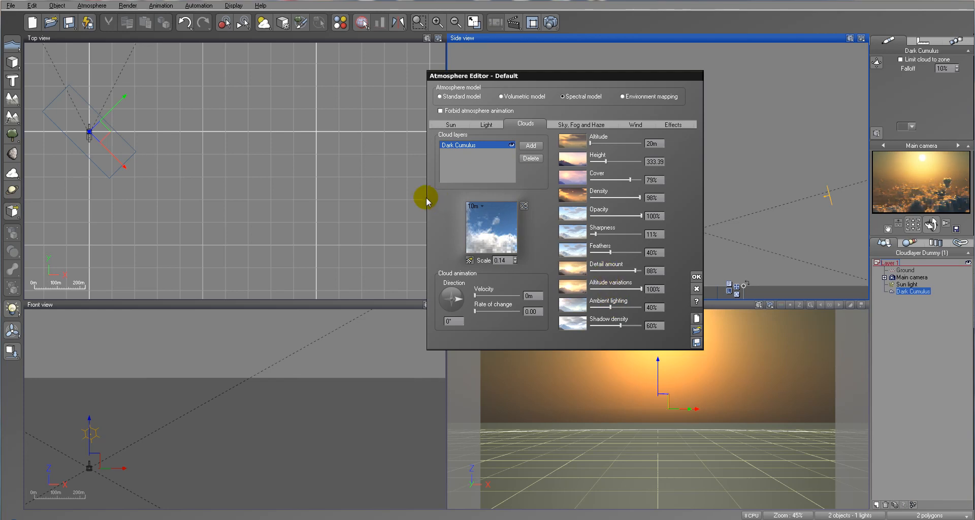
In the Dark Cumulus material, set density modulation to 93% and the forced ambient color to muted blue (RGB 86, 126, 159).
{"action": "double_click", "coordinate": [493, 219]}
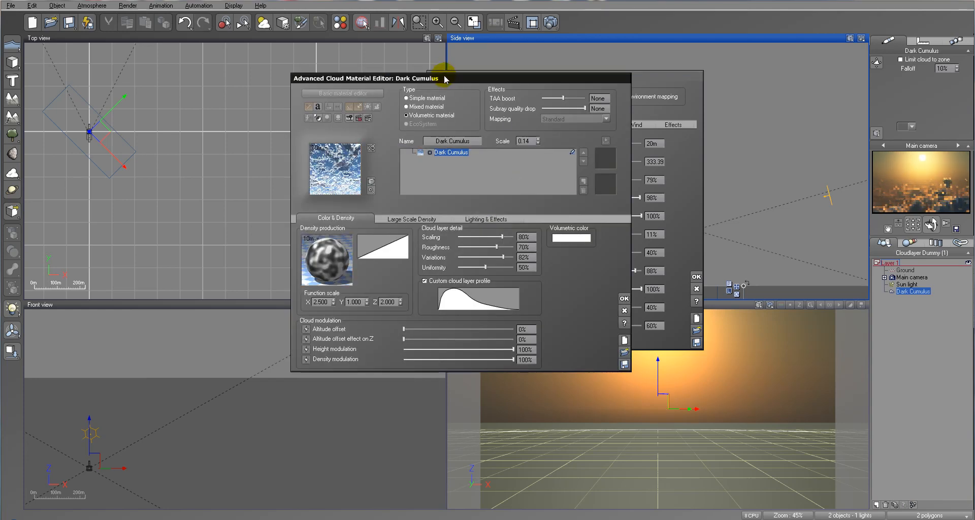
{"action": "left_click_drag", "start_coordinate": [445, 79], "coordinate": [482, 91]}
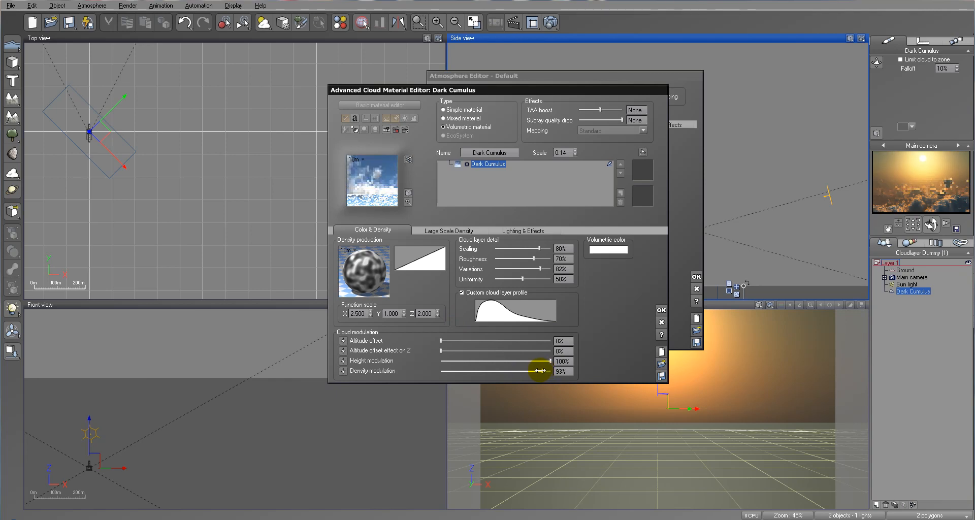
{"action": "left_click", "coordinate": [450, 230]}
{"action": "left_click", "coordinate": [531, 231]}
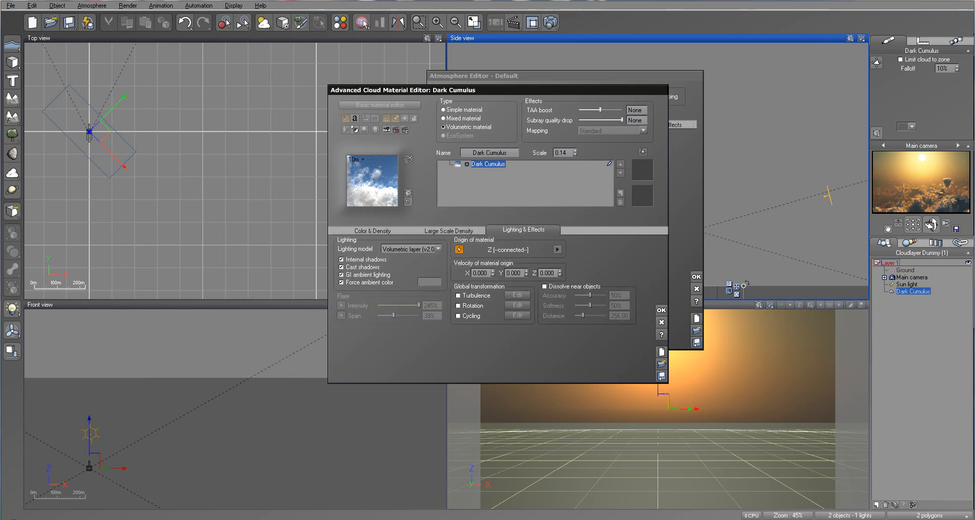
{"action": "right_click", "coordinate": [433, 280]}
{"action": "left_click", "coordinate": [454, 285]}
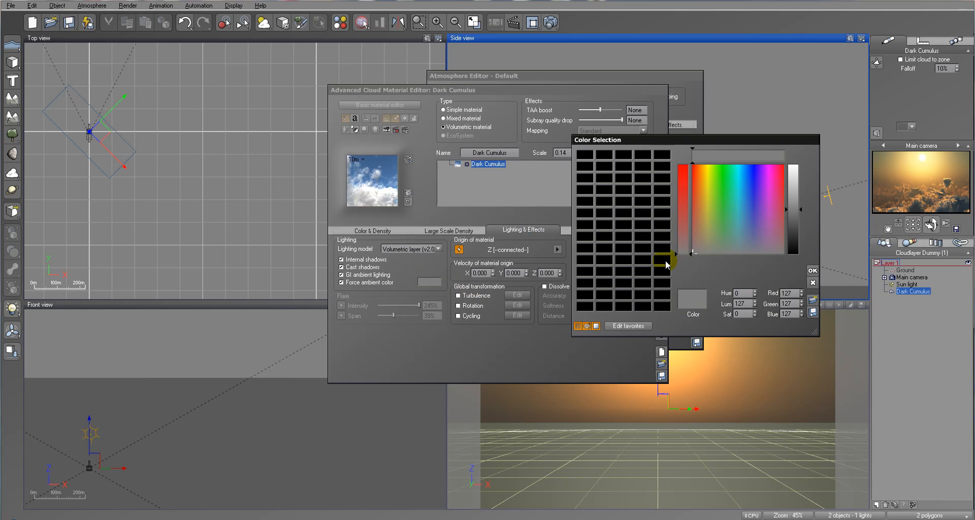
{"action": "left_click", "coordinate": [744, 231]}
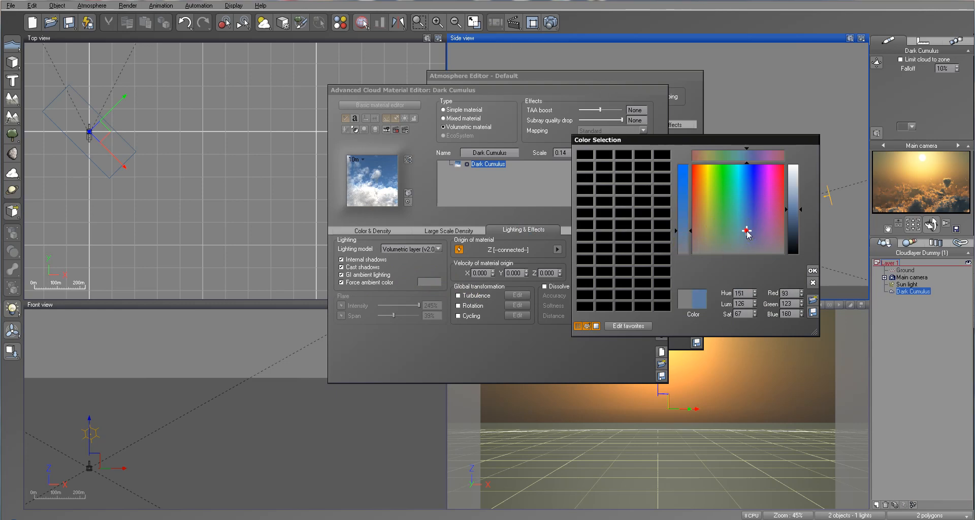
{"action": "left_click_drag", "start_coordinate": [794, 206], "coordinate": [794, 211]}
{"action": "left_click", "coordinate": [744, 229]}
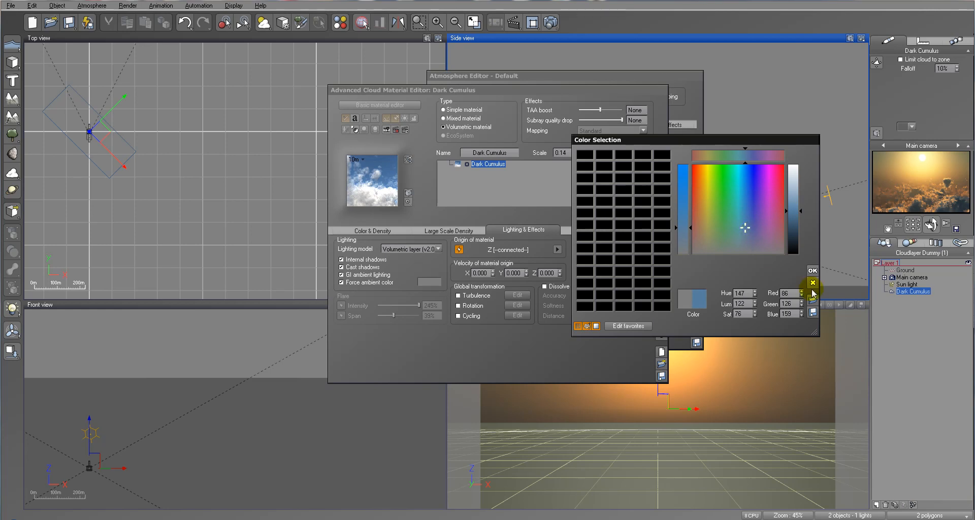
{"action": "left_click", "coordinate": [812, 270]}
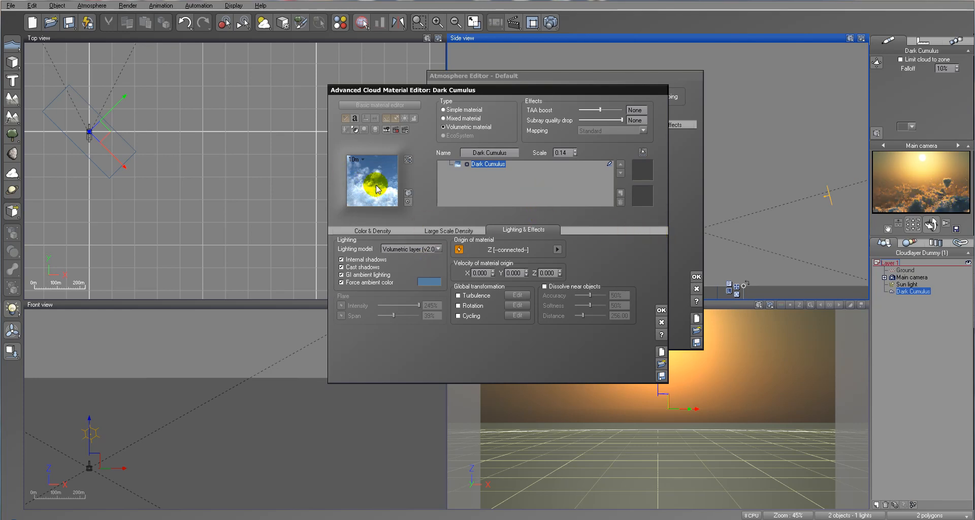
Set the Dark Cumulus material's scale to 0.50 and accept the material changes.
{"action": "left_click", "coordinate": [352, 234]}
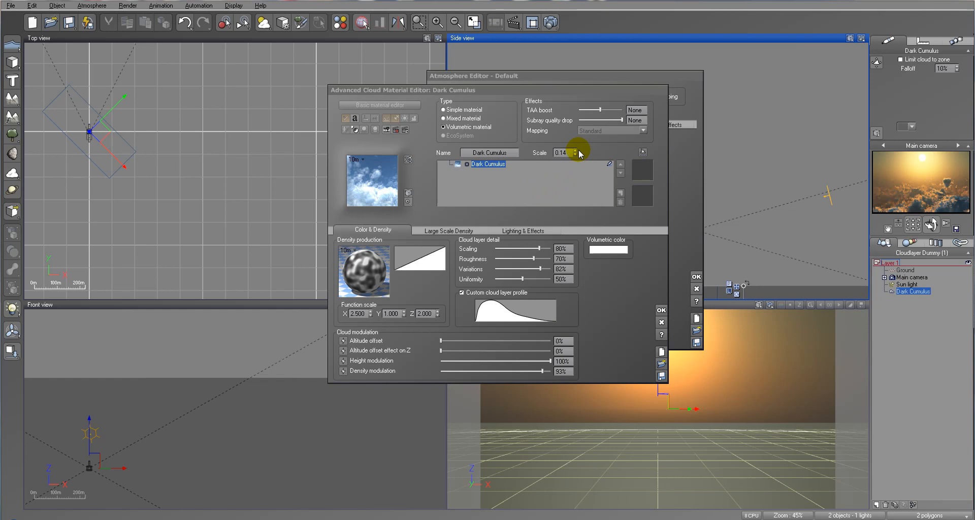
{"action": "left_click_drag", "start_coordinate": [575, 150], "coordinate": [577, 151]}
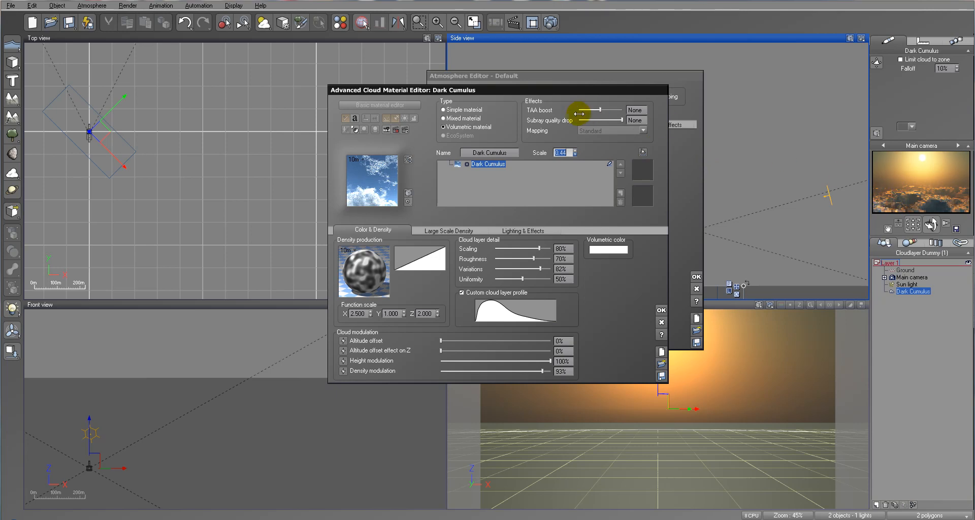
{"action": "left_click", "coordinate": [560, 152]}
{"action": "left_click", "coordinate": [560, 152]}
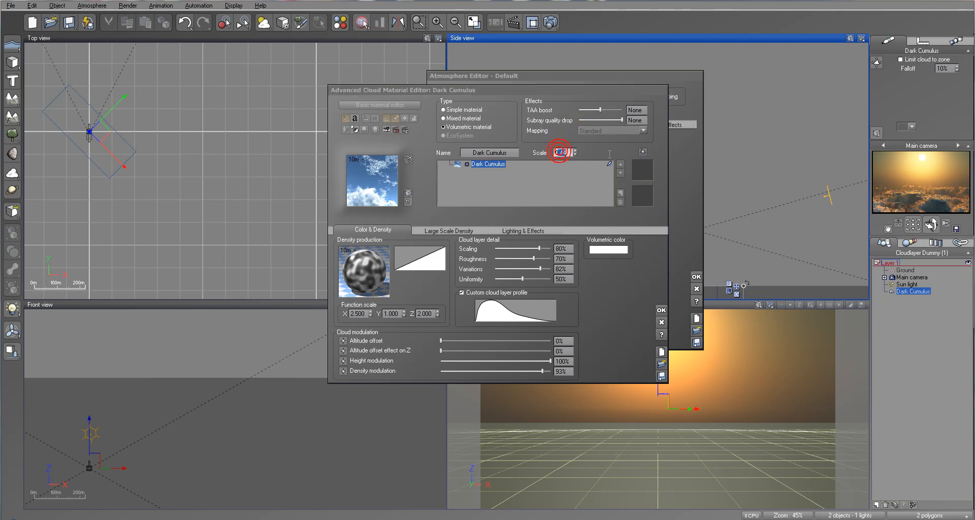
{"action": "type", "text": "."}
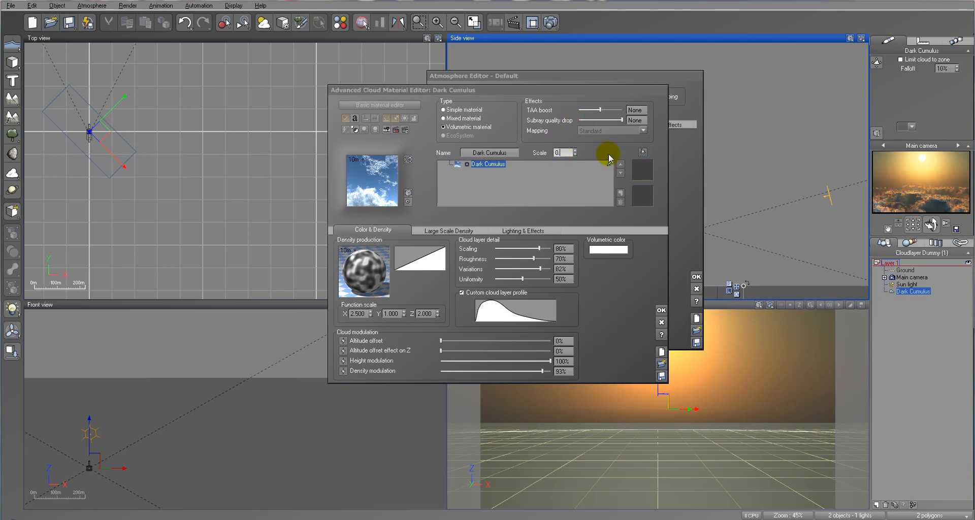
{"action": "type", "text": "50"}
{"action": "key", "text": "Return"}
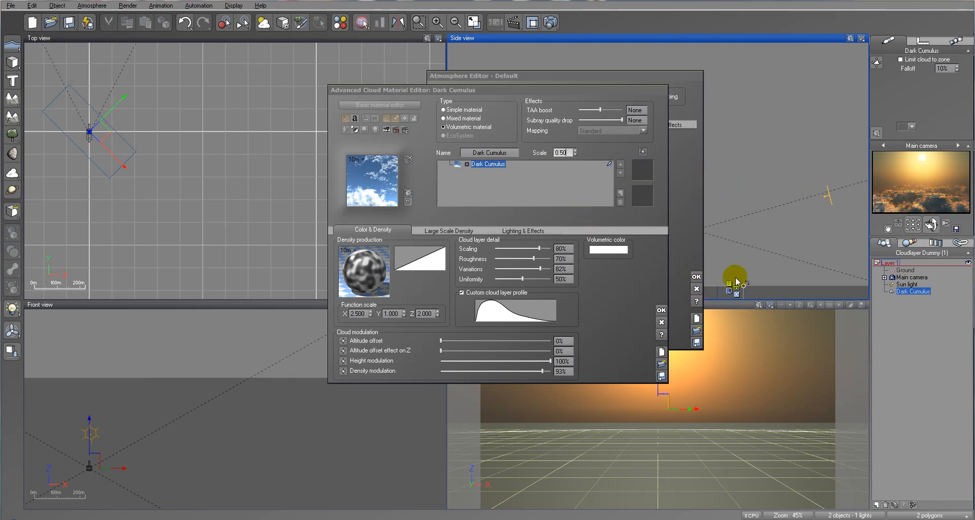
{"action": "left_click", "coordinate": [661, 309]}
Render the scene to screen at 800x450 to check the clouds, and close the finished render.
{"action": "left_click", "coordinate": [549, 22]}
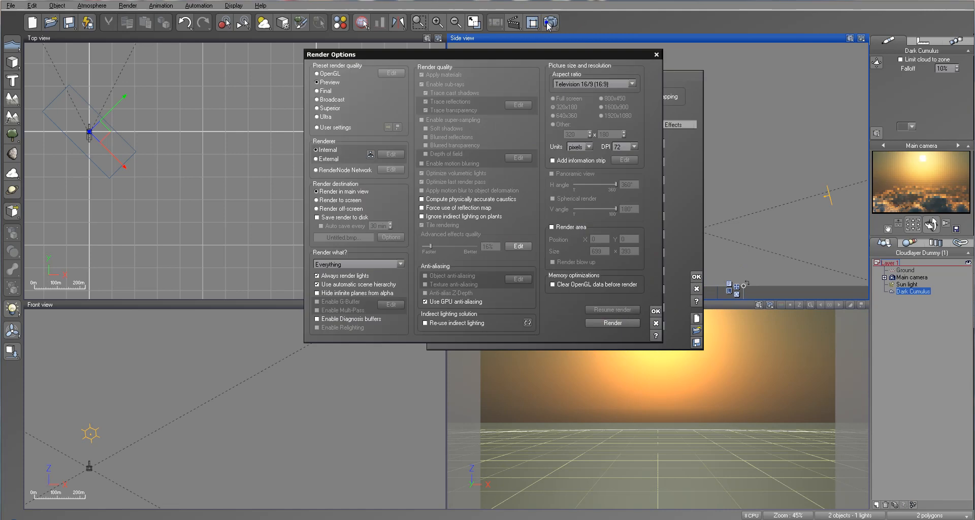
{"action": "left_click", "coordinate": [339, 200]}
{"action": "left_click", "coordinate": [605, 99]}
{"action": "left_click", "coordinate": [604, 323]}
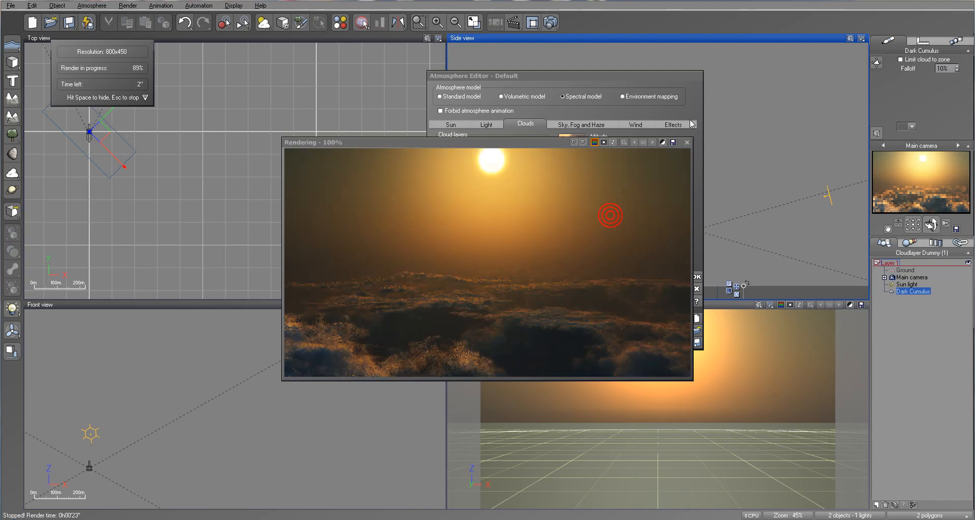
{"action": "left_click", "coordinate": [687, 143]}
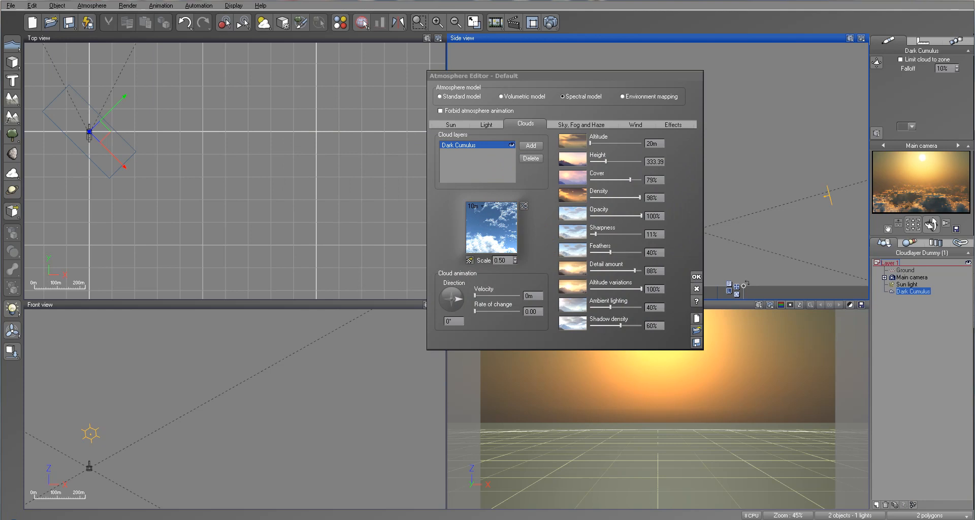
Add a second cloud layer using the Dark Cumulus material.
{"action": "left_click", "coordinate": [529, 147]}
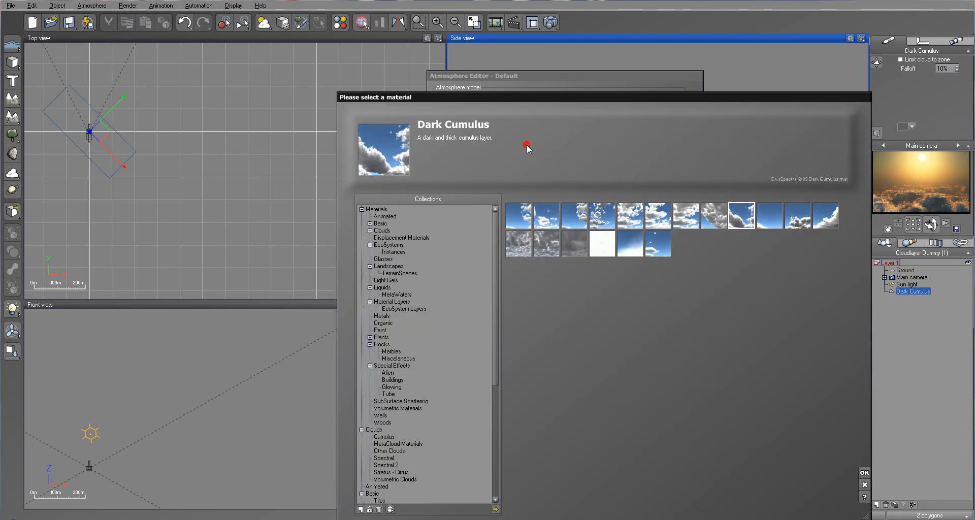
{"action": "left_click", "coordinate": [864, 471]}
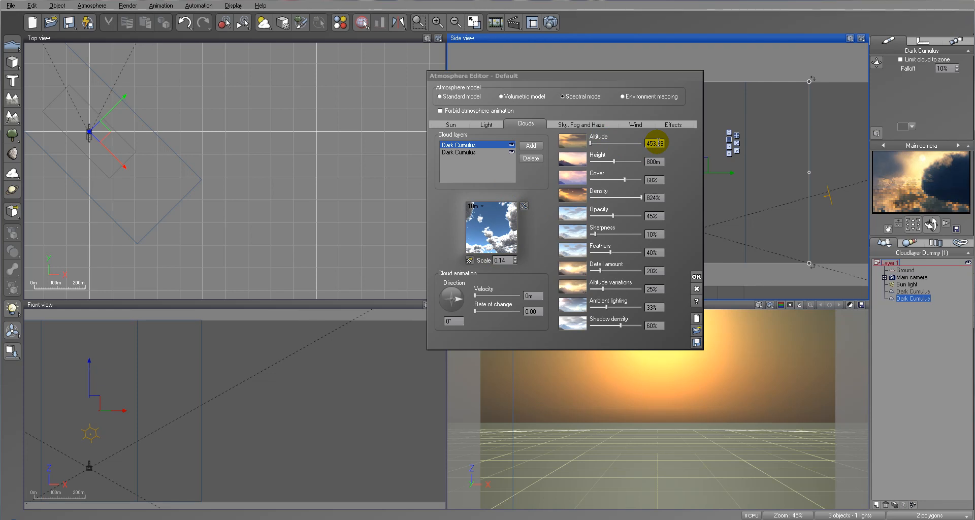
Set the new Dark Cumulus layer's altitude to 25 m and its height to about 525 m.
{"action": "left_click", "coordinate": [657, 143]}
{"action": "left_click", "coordinate": [655, 144]}
{"action": "double_click", "coordinate": [655, 143]}
{"action": "type", "text": "258"}
{"action": "key", "text": "Return"}
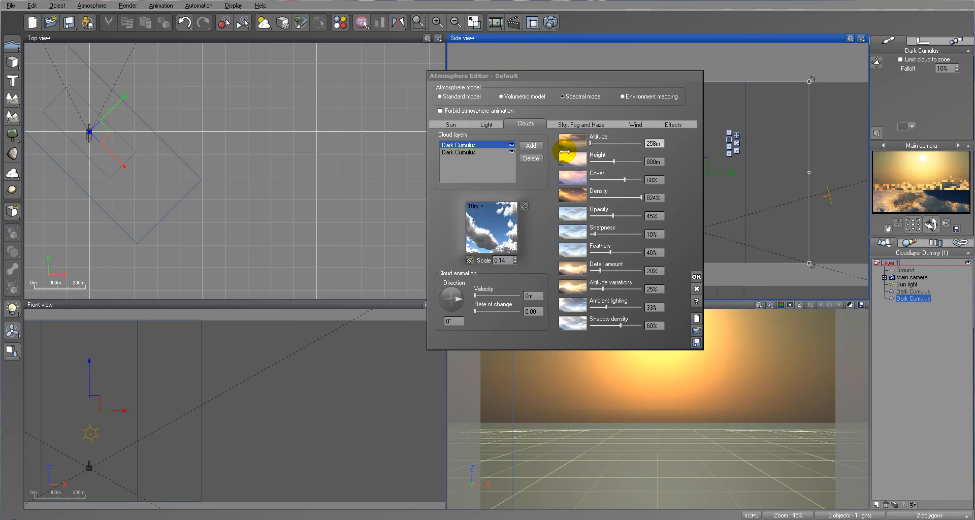
{"action": "key", "text": "BackSpace"}
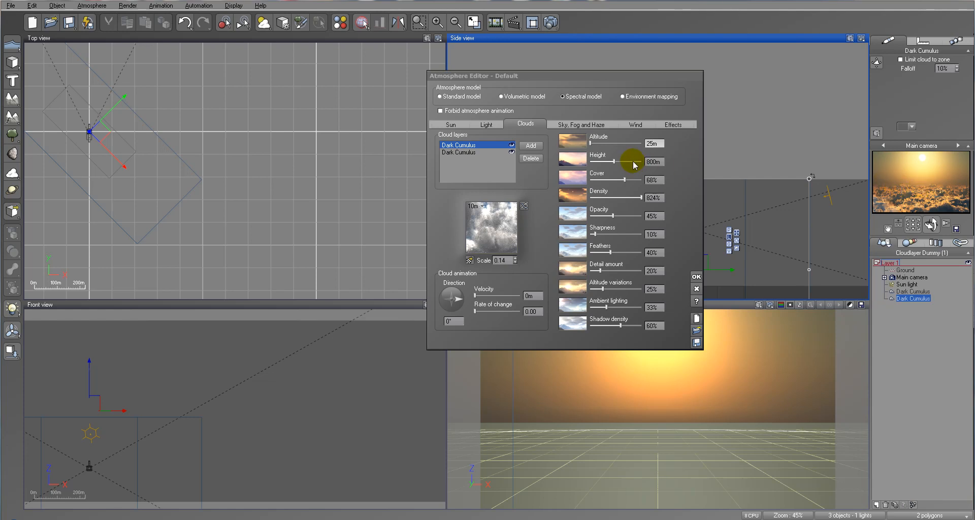
{"action": "left_click_drag", "start_coordinate": [614, 161], "coordinate": [612, 163]}
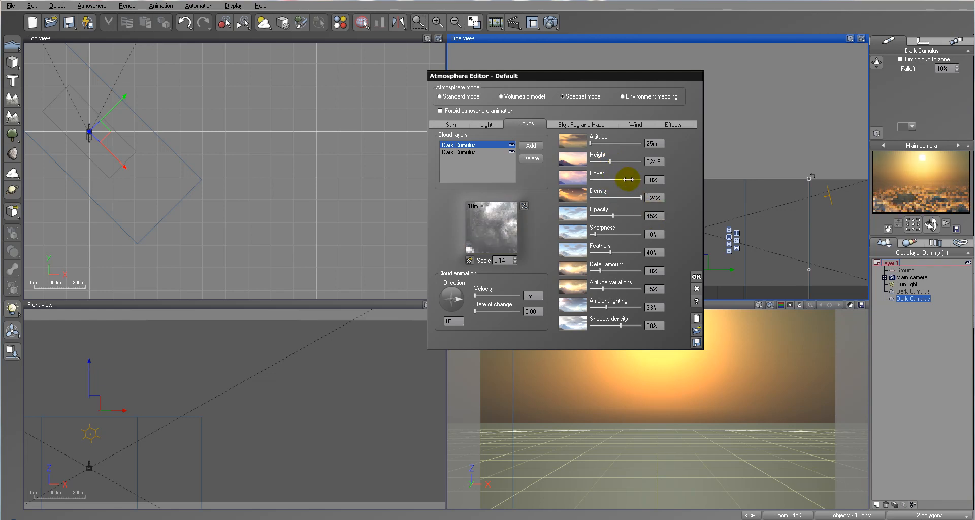
Set the lower Dark Cumulus layer's cover to 57%, density to 72% and opacity to 92%.
{"action": "left_click_drag", "start_coordinate": [628, 179], "coordinate": [618, 180]}
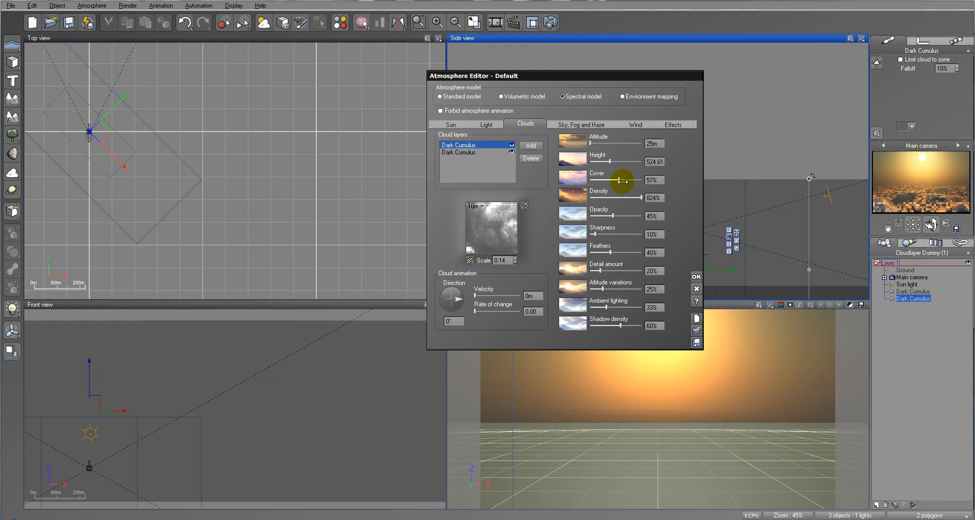
{"action": "left_click_drag", "start_coordinate": [643, 196], "coordinate": [635, 197]}
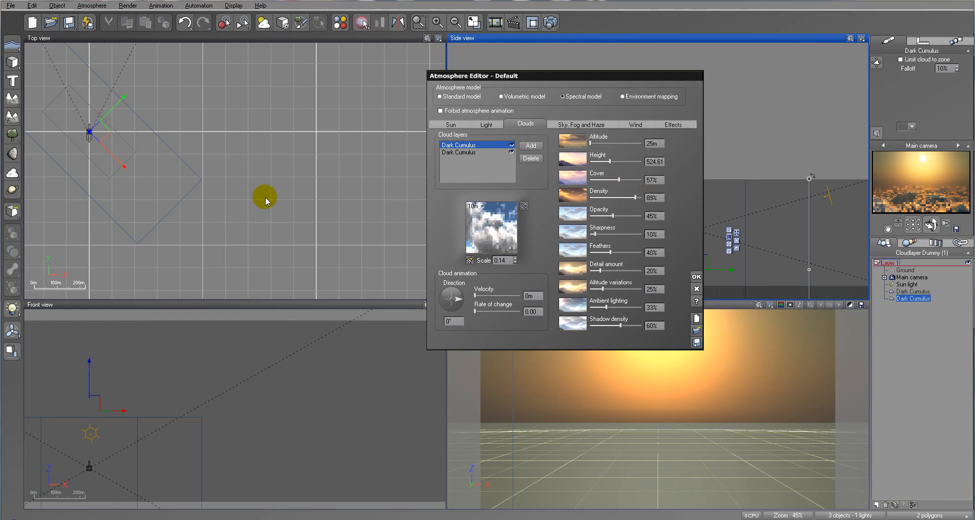
{"action": "left_click", "coordinate": [635, 198]}
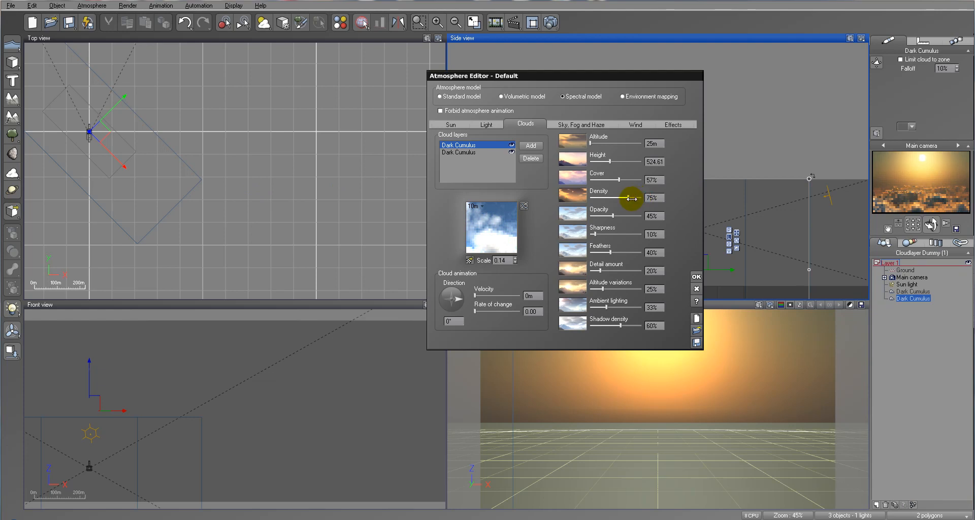
{"action": "left_click_drag", "start_coordinate": [631, 198], "coordinate": [626, 197]}
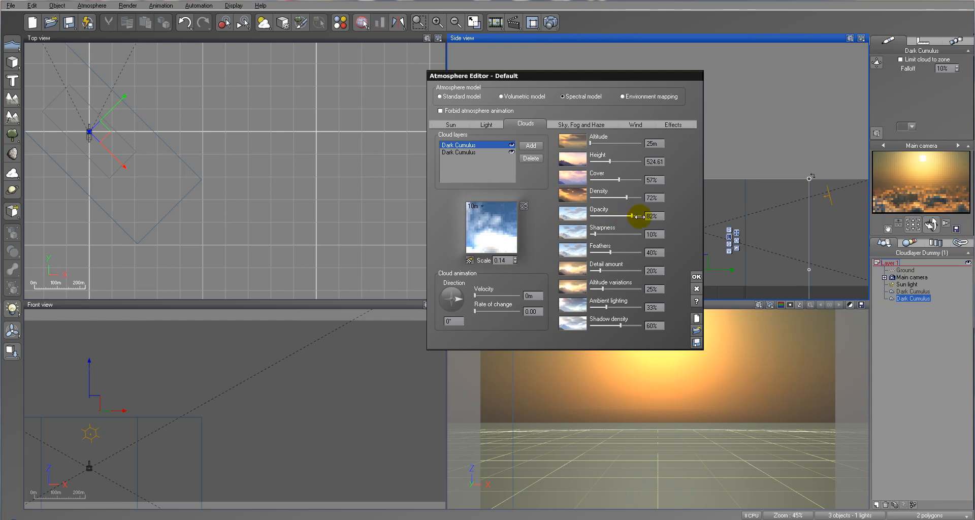
{"action": "left_click_drag", "start_coordinate": [641, 216], "coordinate": [643, 216]}
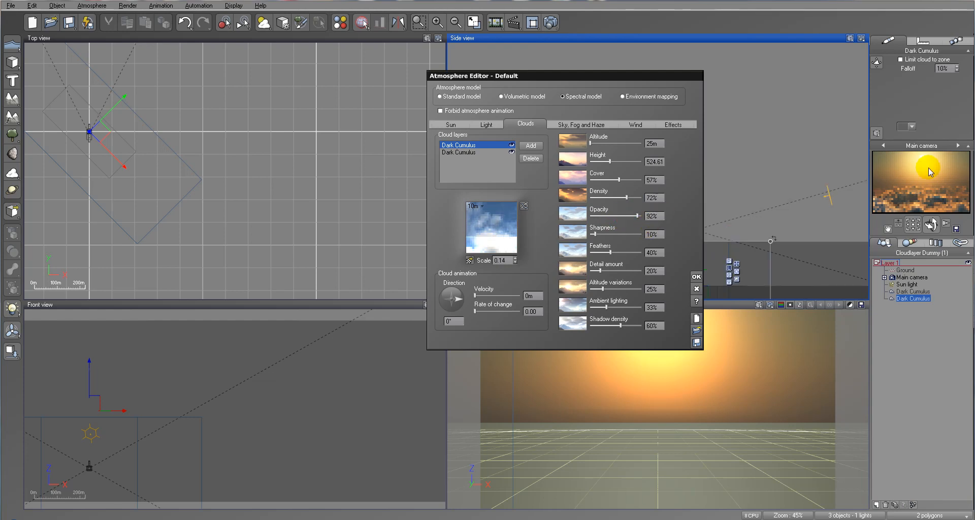
{"action": "left_click", "coordinate": [928, 170]}
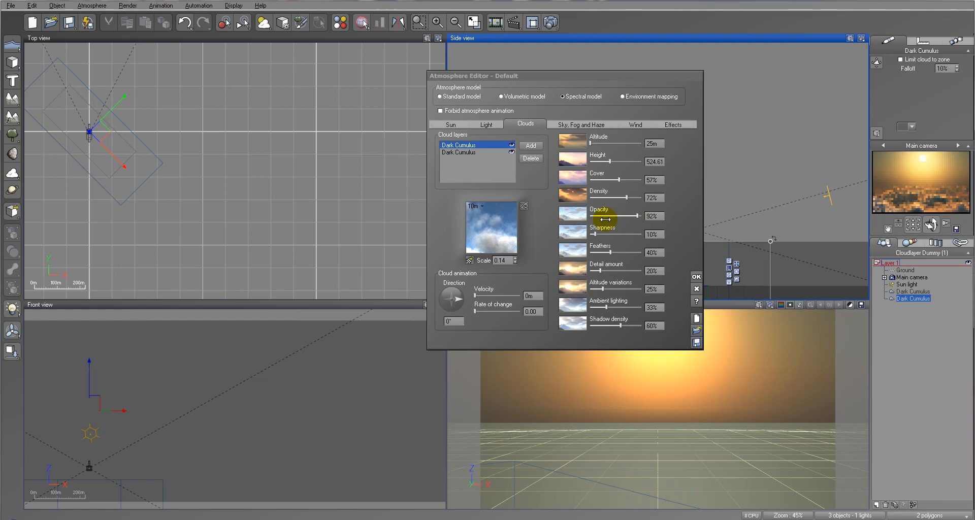
Set the layer's feathers to 28%, detail amount to 67% and altitude variations to 100%.
{"action": "left_click", "coordinate": [614, 253]}
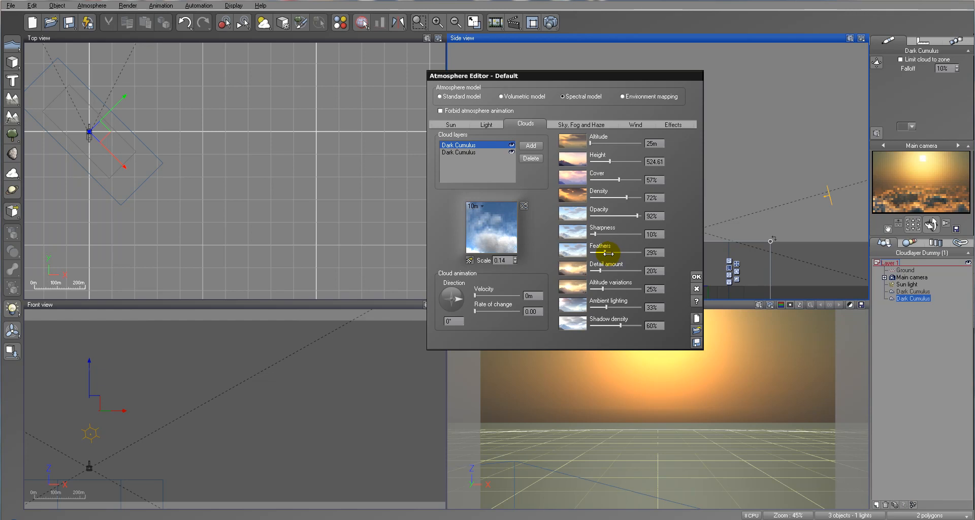
{"action": "left_click_drag", "start_coordinate": [600, 270], "coordinate": [630, 269]}
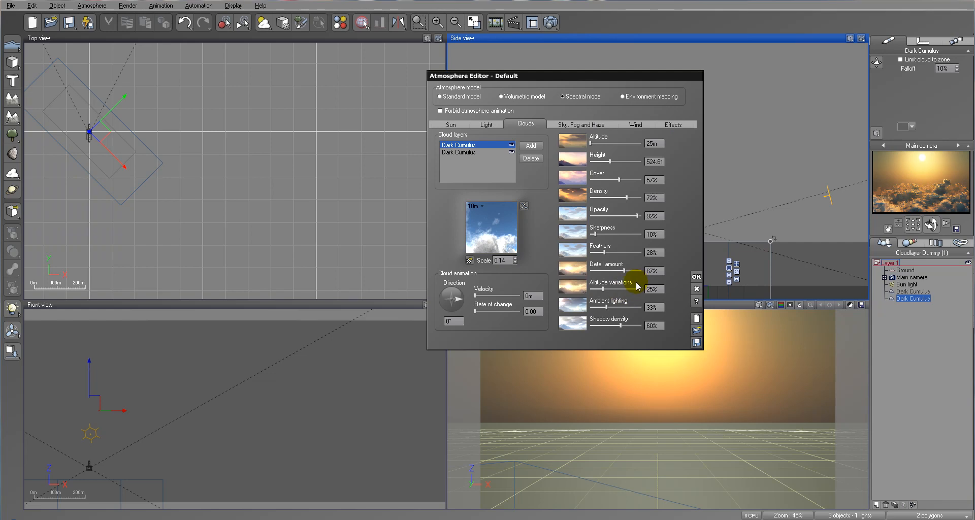
{"action": "left_click_drag", "start_coordinate": [603, 289], "coordinate": [641, 288]}
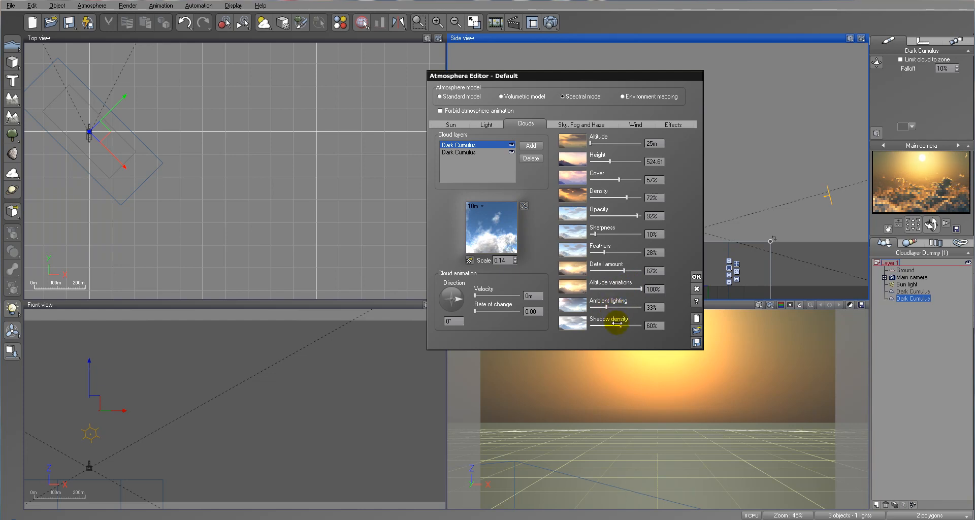
In the selected Dark Cumulus layer's material, set the forced ambient color to a muted dark blue and accept the material changes.
{"action": "left_click", "coordinate": [491, 231]}
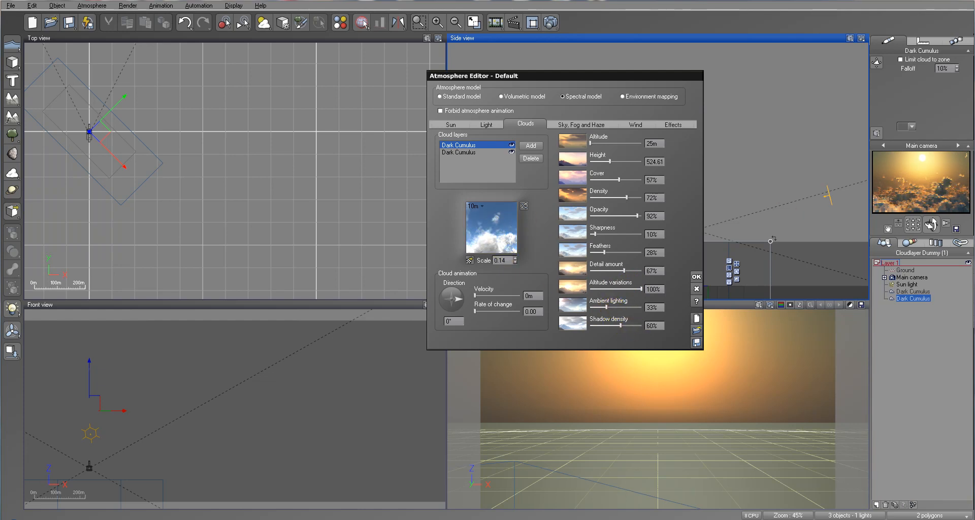
{"action": "left_click", "coordinate": [486, 242]}
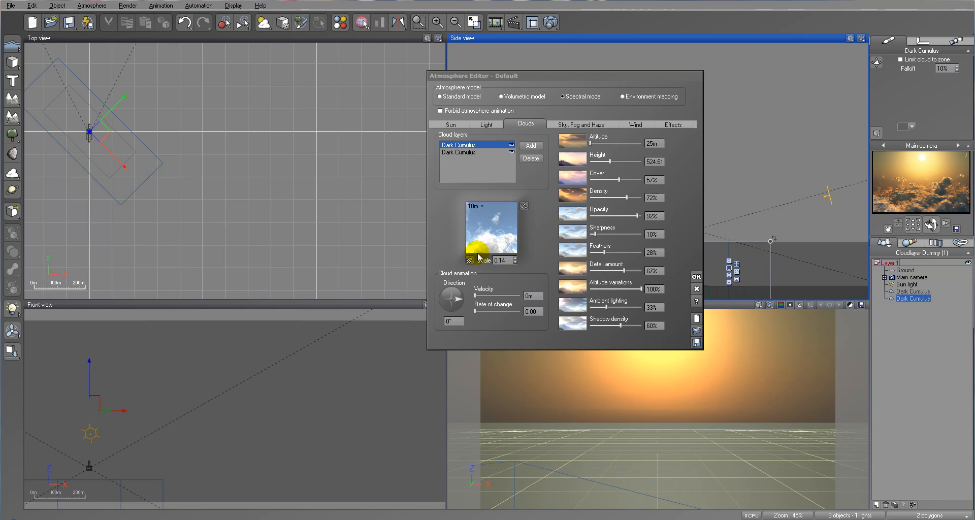
{"action": "left_click", "coordinate": [507, 231]}
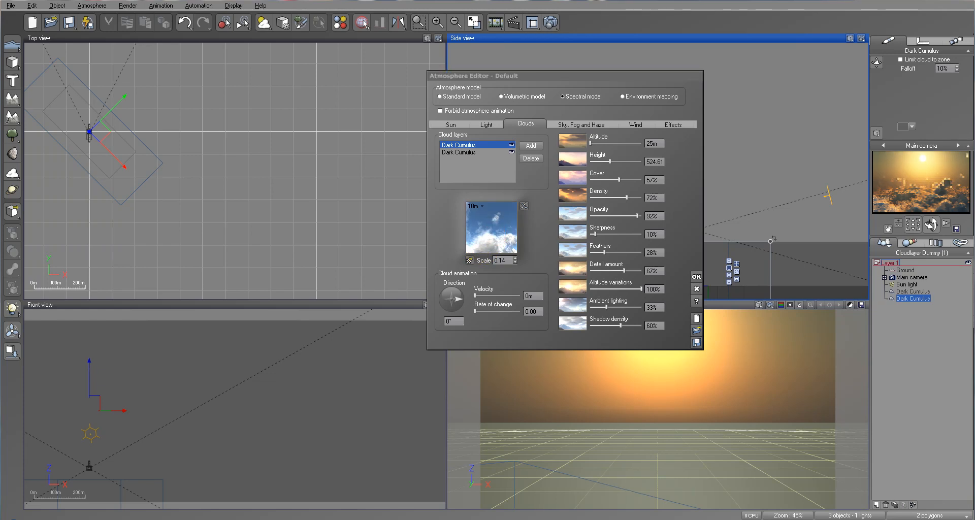
{"action": "left_click_drag", "start_coordinate": [747, 160], "coordinate": [459, 154]}
{"action": "left_click", "coordinate": [464, 294]}
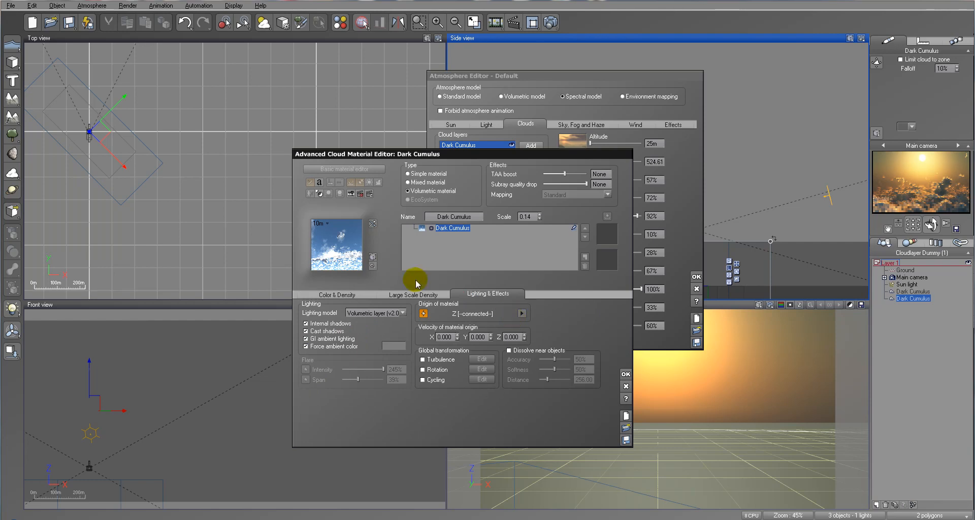
{"action": "left_click", "coordinate": [400, 347]}
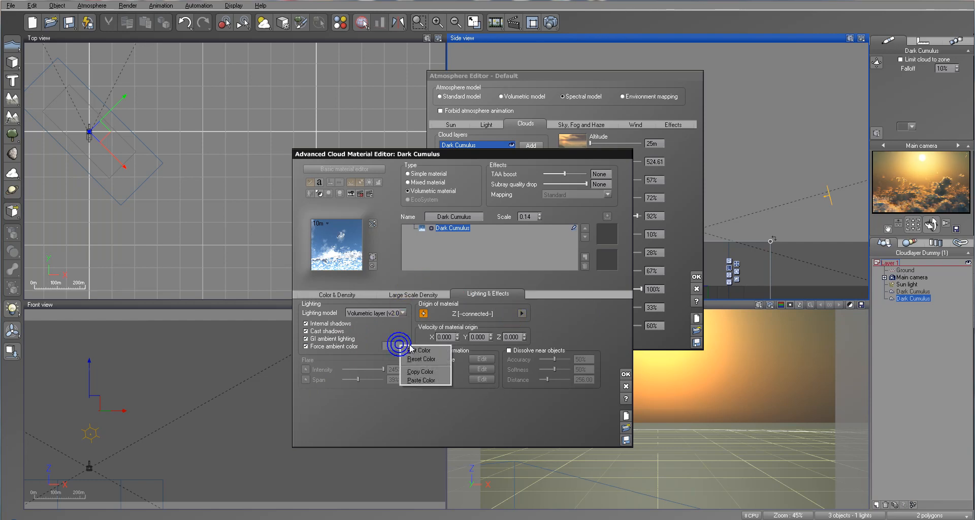
{"action": "left_click", "coordinate": [413, 351]}
{"action": "left_click_drag", "start_coordinate": [748, 235], "coordinate": [748, 225]}
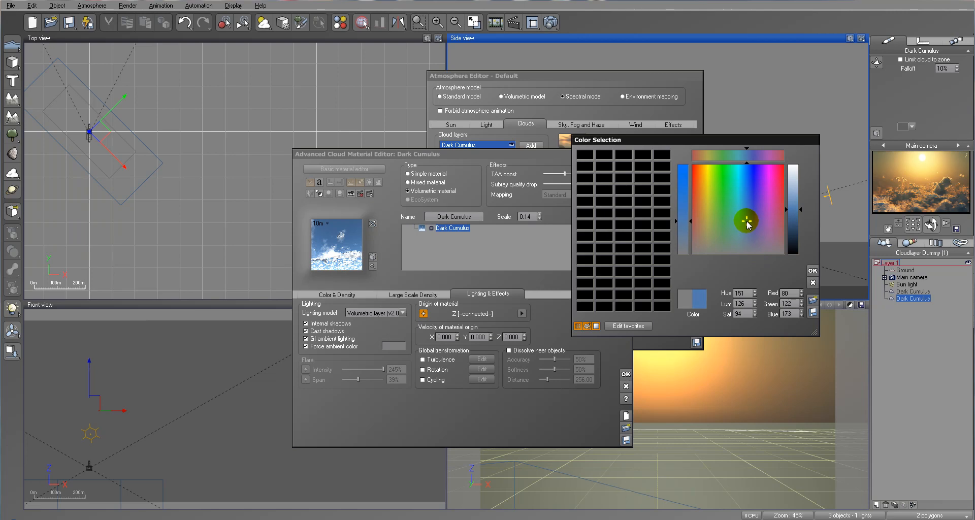
{"action": "left_click_drag", "start_coordinate": [802, 209], "coordinate": [746, 222]}
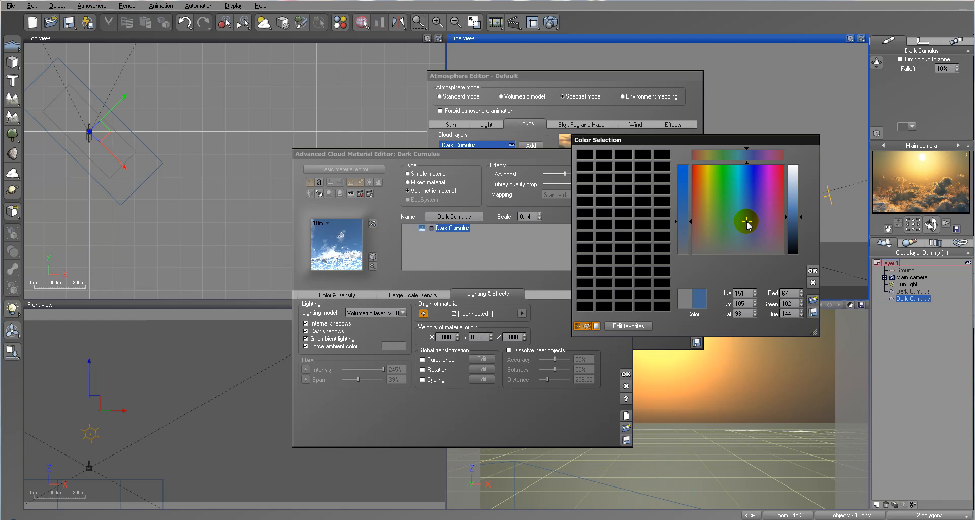
{"action": "left_click", "coordinate": [797, 219]}
{"action": "left_click", "coordinate": [817, 268]}
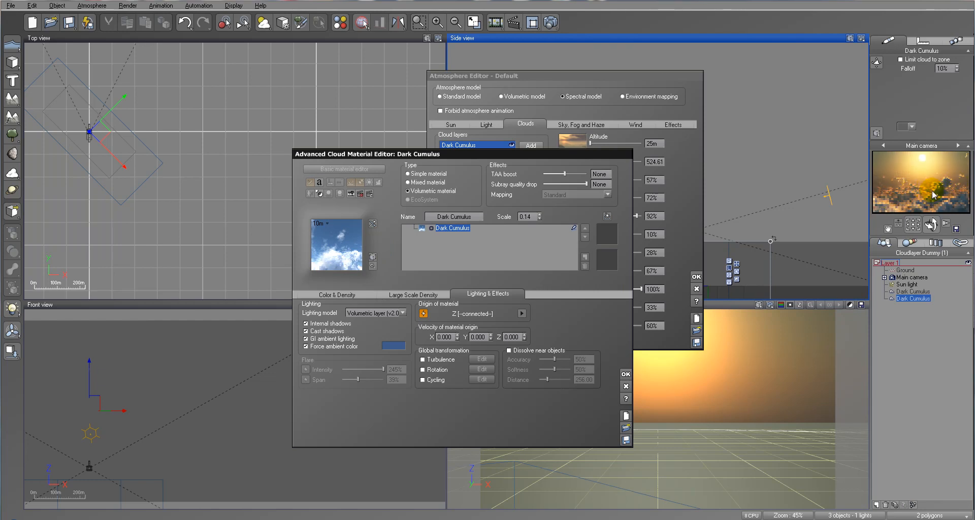
{"action": "left_click", "coordinate": [625, 373]}
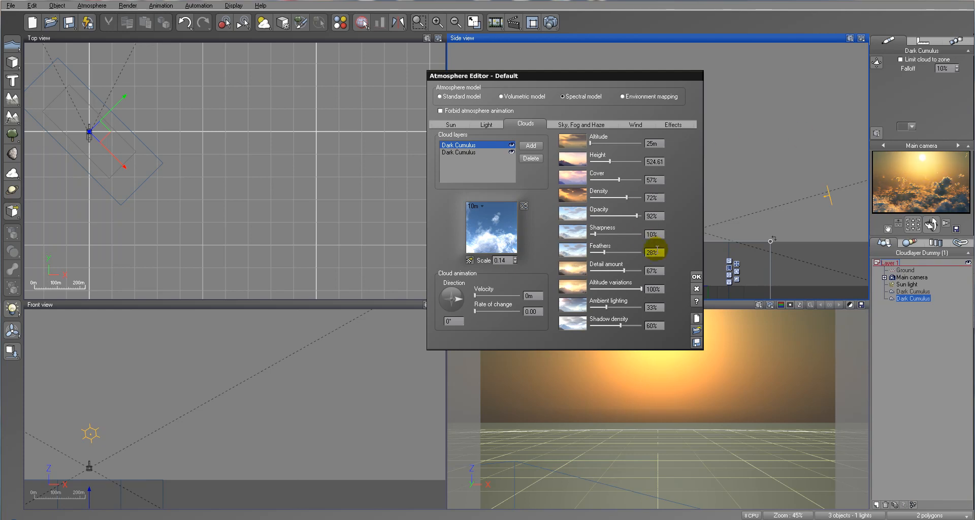
Add a third cloud layer using the Turbulent Cirrus material from the Stratus - Cirrus collection and lower its density to 6%.
{"action": "left_click_drag", "start_coordinate": [560, 77], "coordinate": [549, 120]}
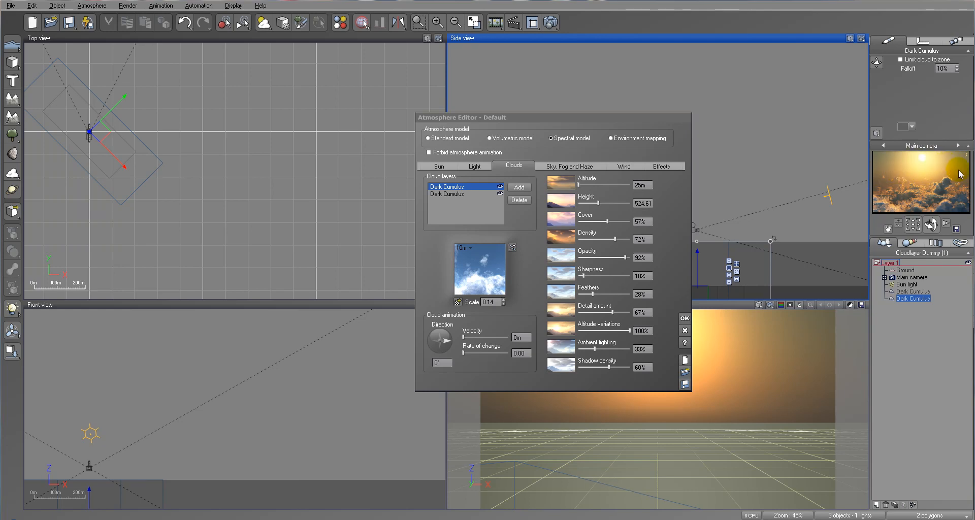
{"action": "left_click", "coordinate": [510, 186]}
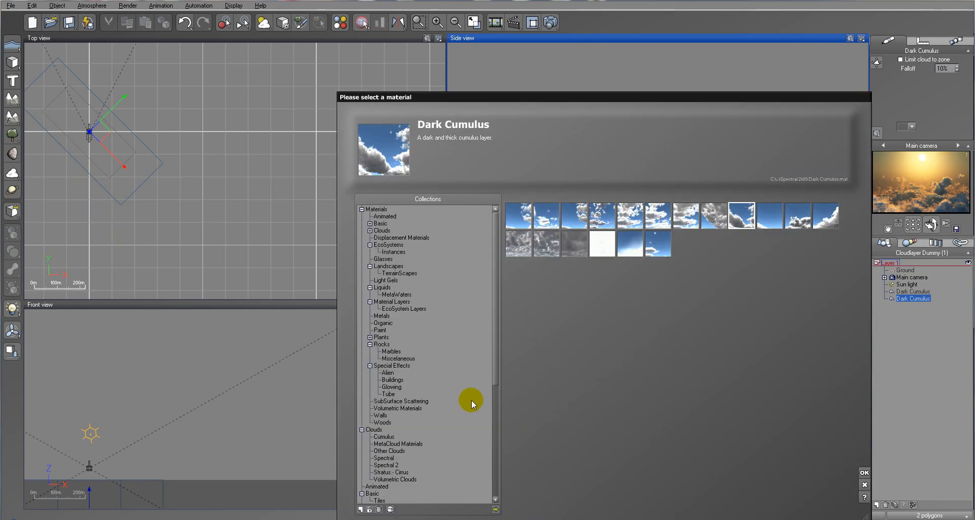
{"action": "scroll", "coordinate": [492, 349], "scroll_direction": "down", "scroll_amount": 3}
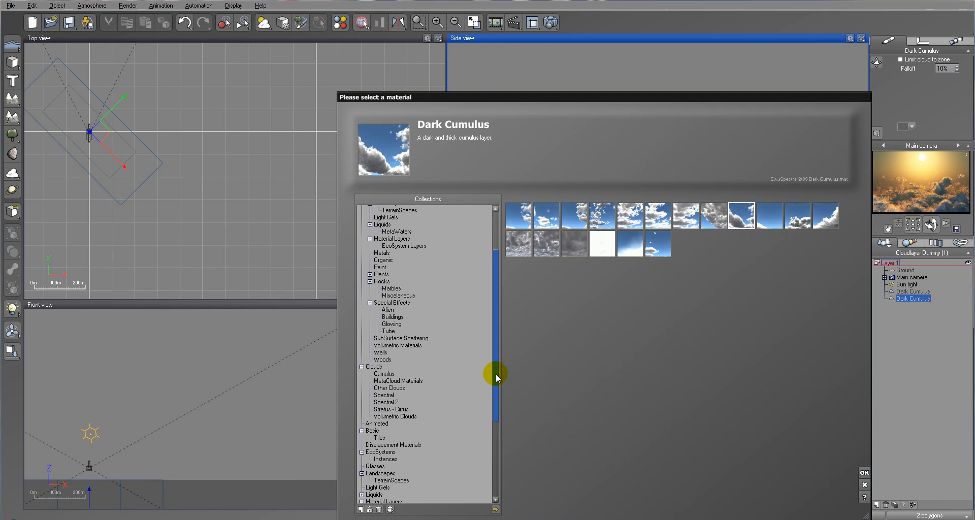
{"action": "left_click", "coordinate": [400, 416]}
{"action": "left_click", "coordinate": [399, 410]}
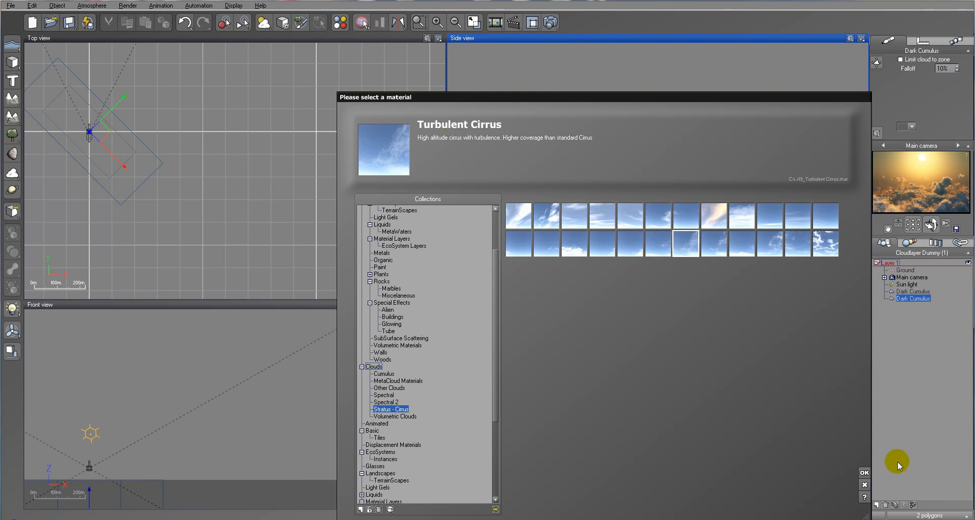
{"action": "left_click", "coordinate": [865, 472]}
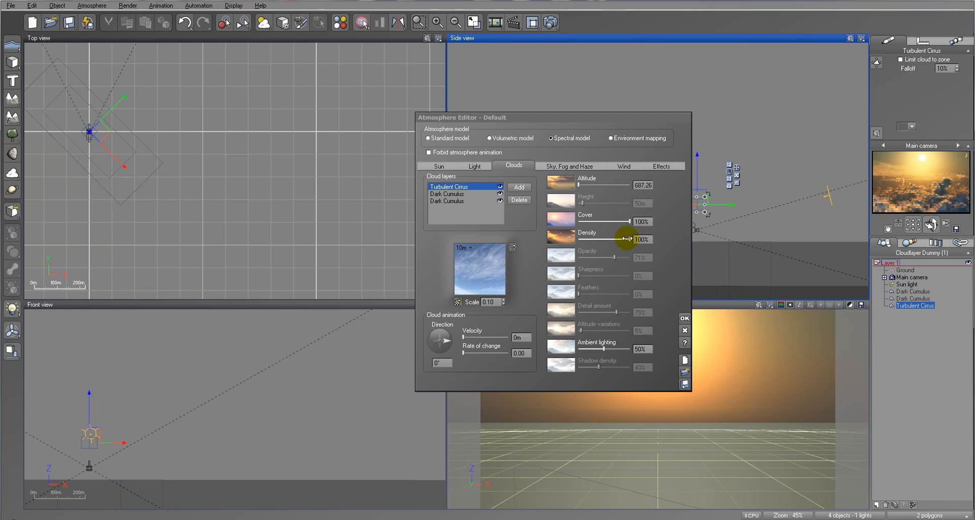
{"action": "left_click_drag", "start_coordinate": [627, 239], "coordinate": [625, 239]}
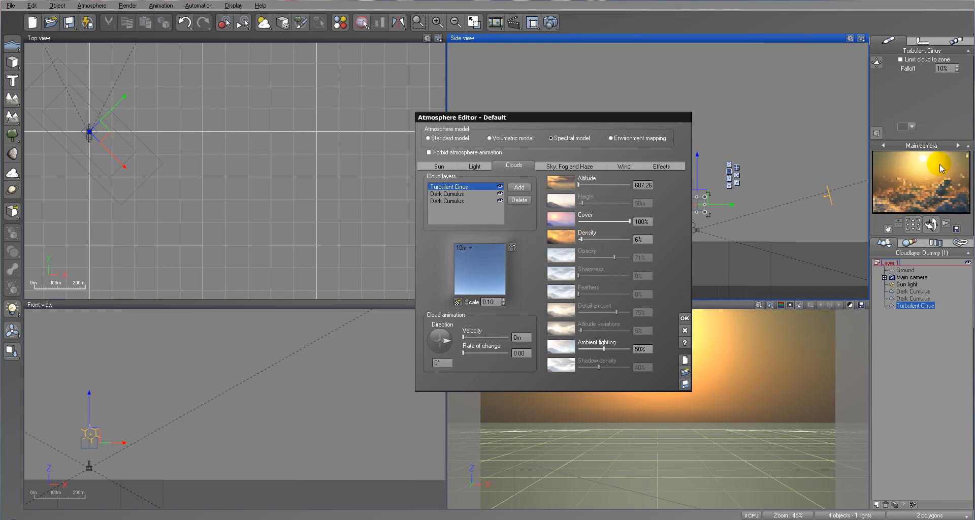
Render the scene to screen to check the three cloud layers, stopping it early and closing the render.
{"action": "left_click", "coordinate": [552, 22]}
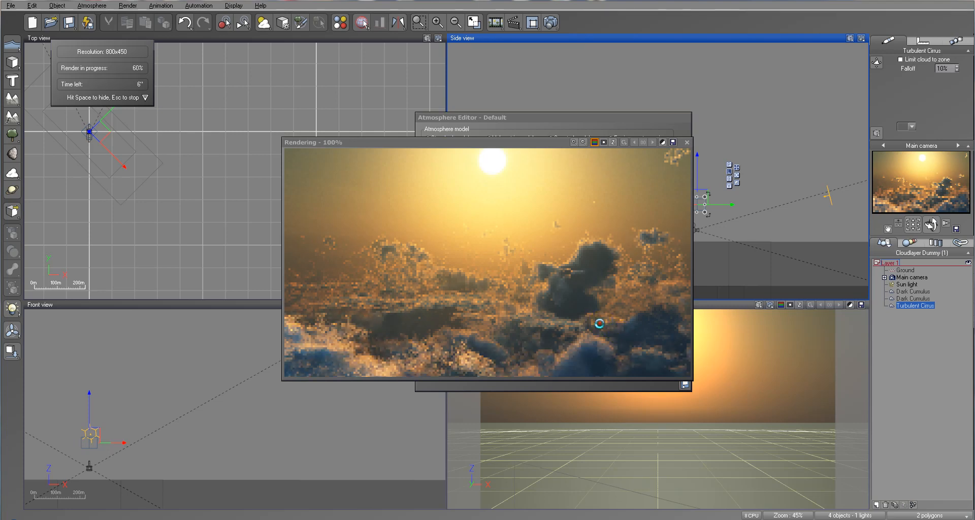
{"action": "key", "text": "Escape"}
{"action": "left_click", "coordinate": [685, 143]}
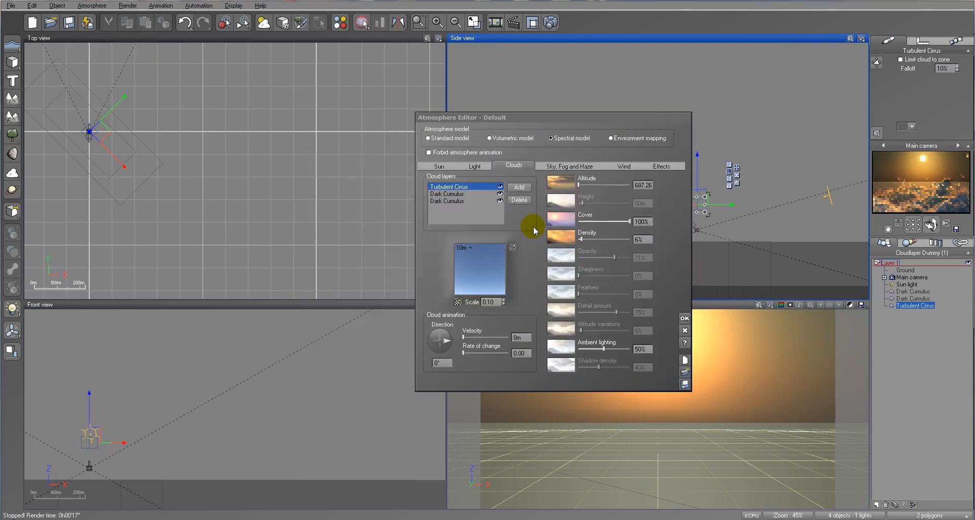
Add a fourth cloud layer using the Dark Cumulus material from the Spectral 2 collection.
{"action": "left_click", "coordinate": [516, 187]}
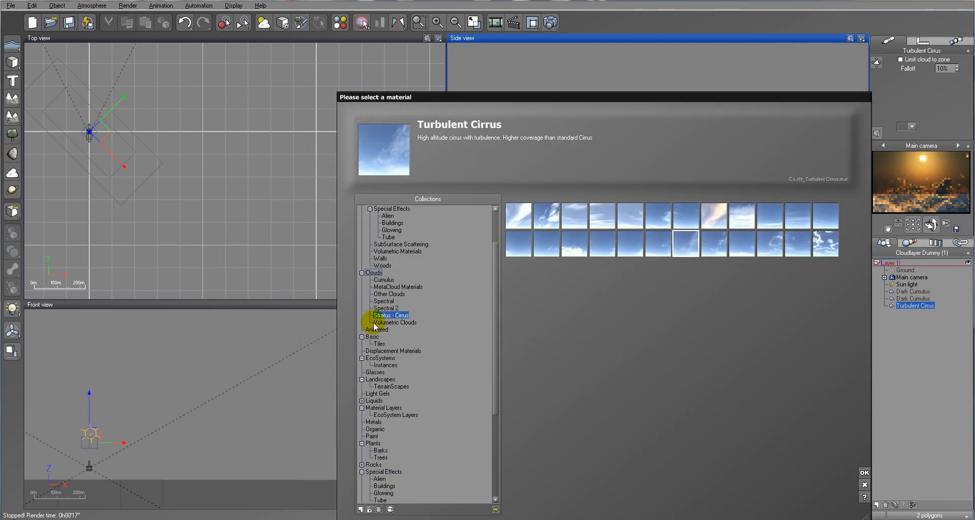
{"action": "left_click", "coordinate": [385, 308]}
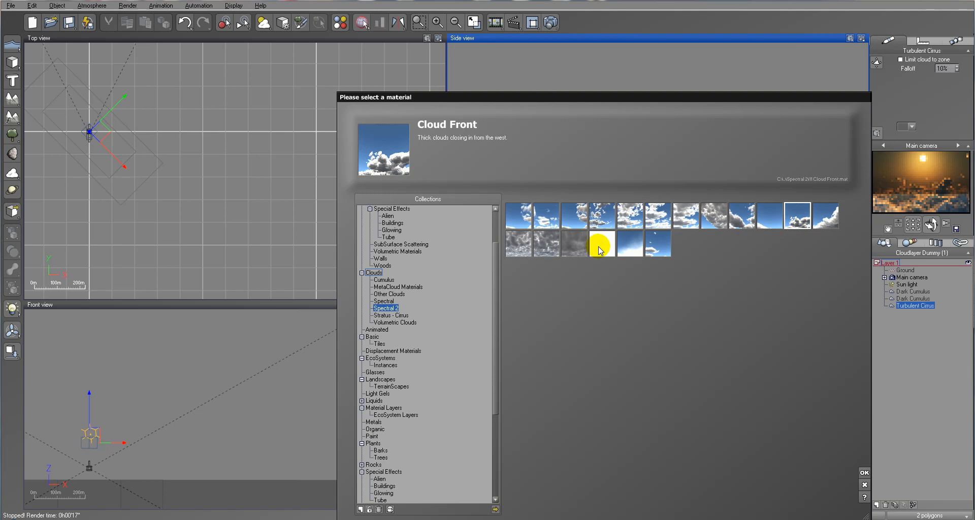
{"action": "left_click", "coordinate": [741, 218]}
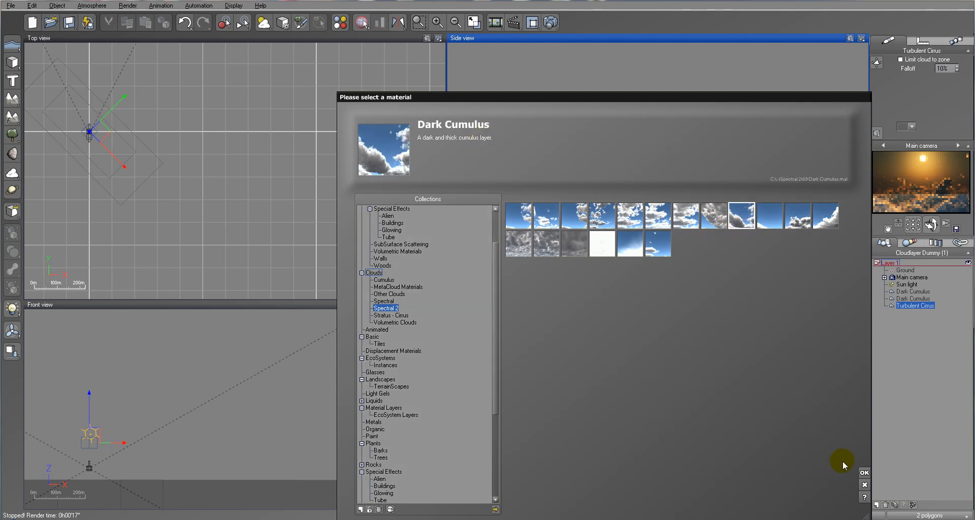
{"action": "left_click", "coordinate": [864, 473]}
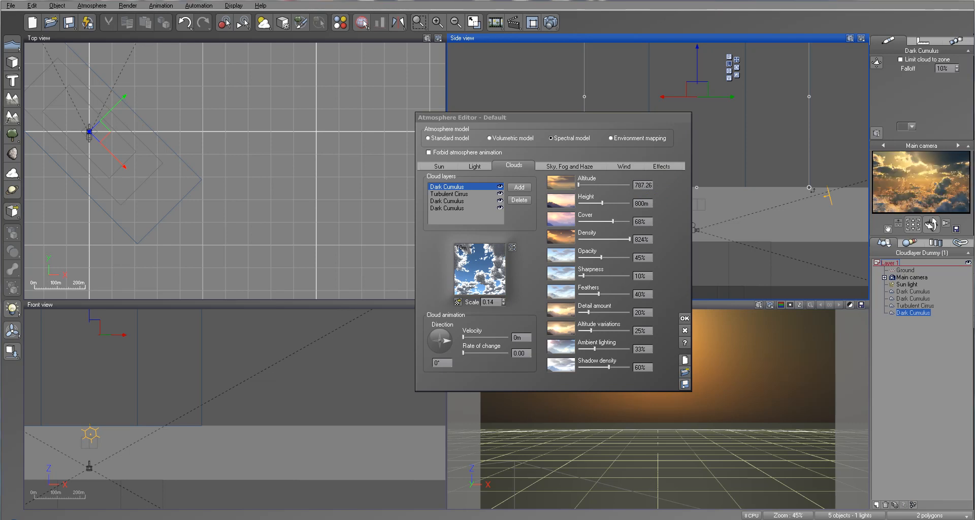
In the new Dark Cumulus layer's material, set the function scale to X 0.900 and Z 1.600 and the altitude offset effect on Z to 50%.
{"action": "double_click", "coordinate": [490, 266]}
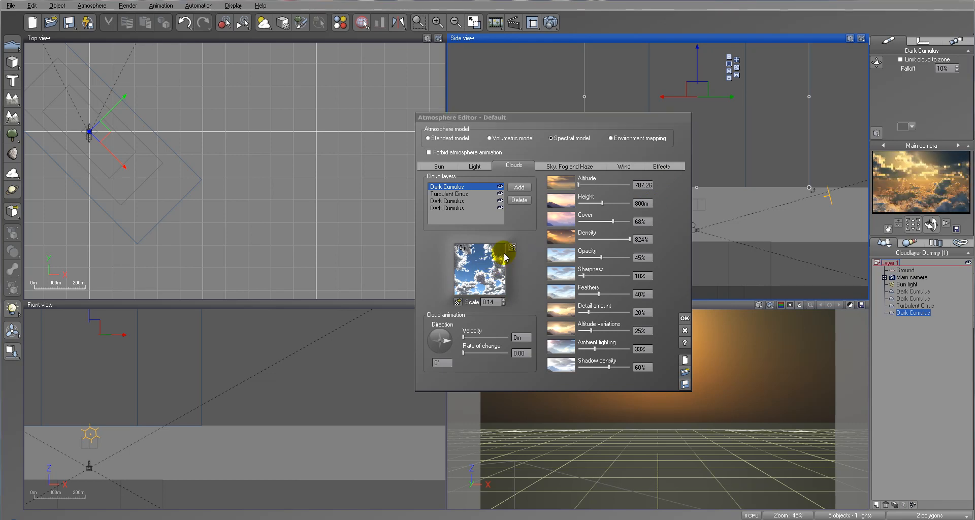
{"action": "left_click_drag", "start_coordinate": [598, 154], "coordinate": [572, 145]}
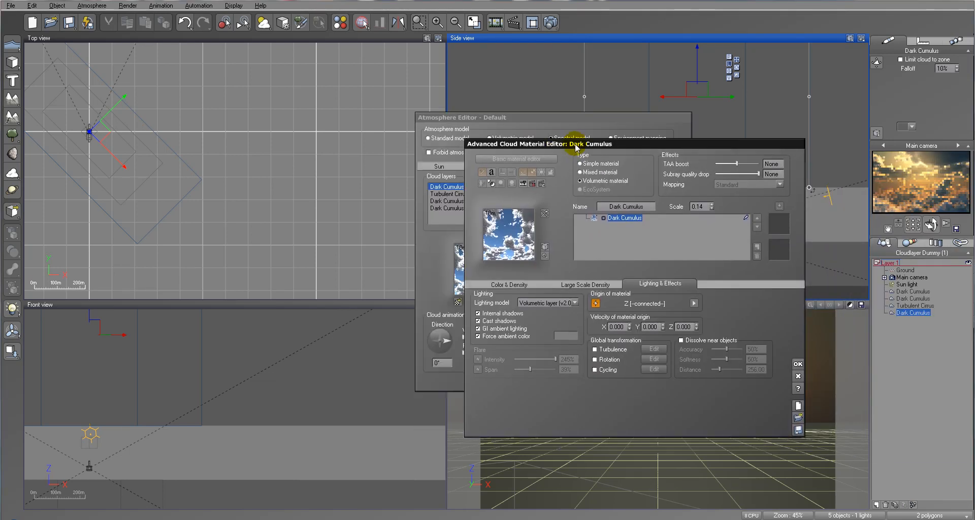
{"action": "left_click", "coordinate": [503, 285]}
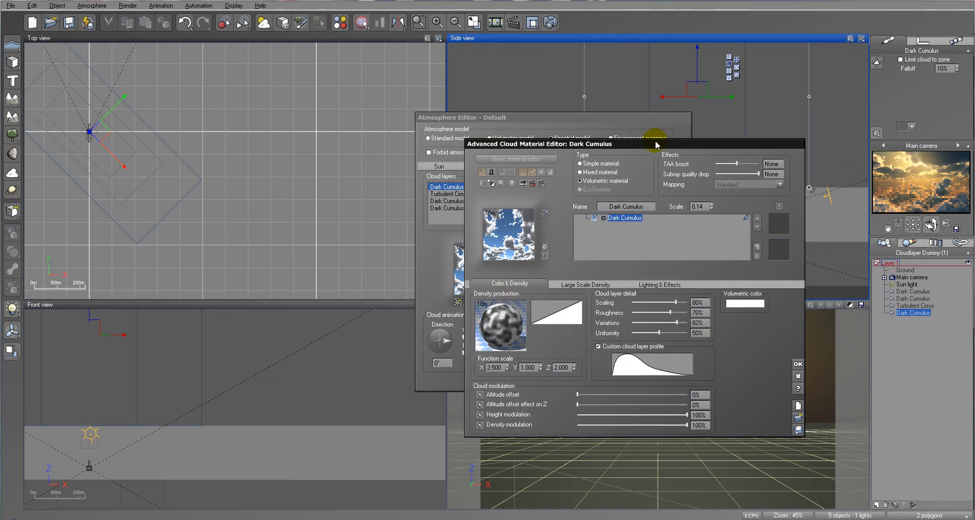
{"action": "left_click_drag", "start_coordinate": [655, 145], "coordinate": [631, 143]}
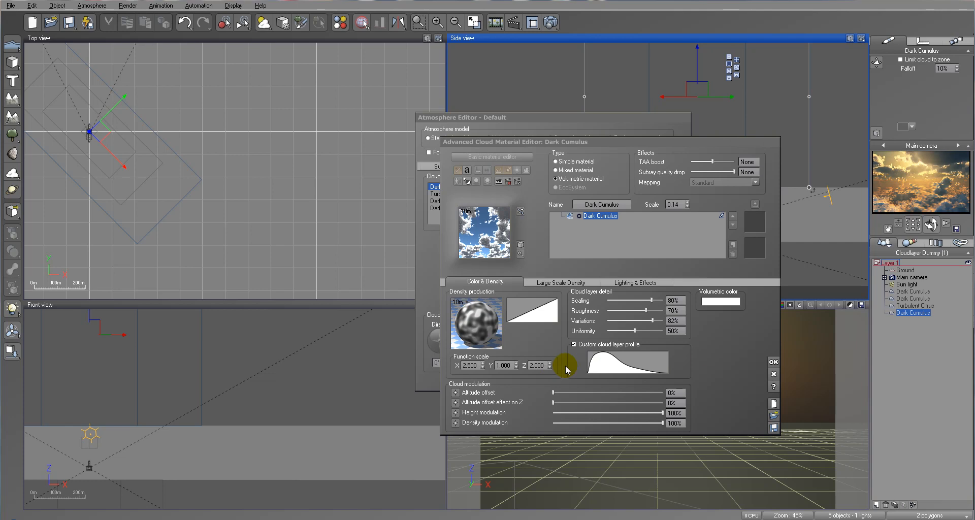
{"action": "left_click", "coordinate": [471, 365]}
{"action": "left_click_drag", "start_coordinate": [484, 366], "coordinate": [483, 364]}
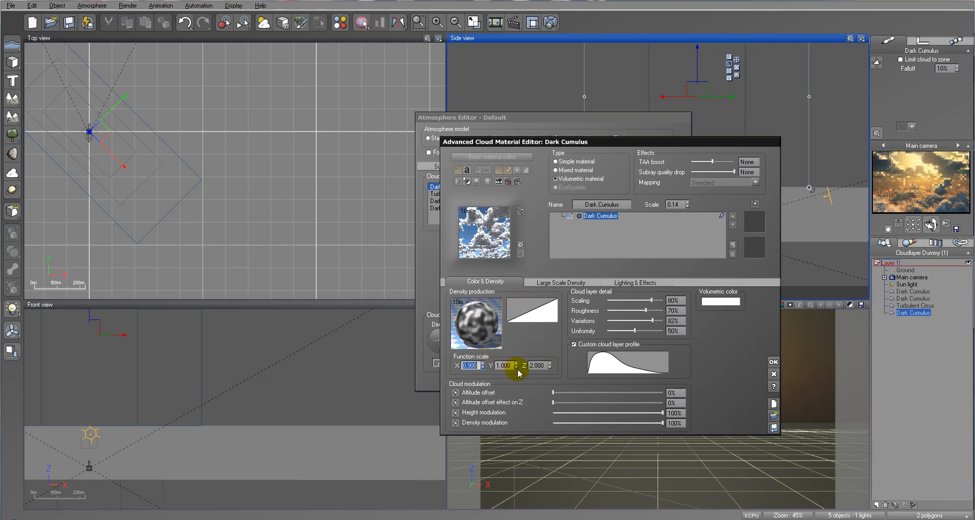
{"action": "left_click", "coordinate": [537, 365]}
{"action": "left_click", "coordinate": [548, 366]}
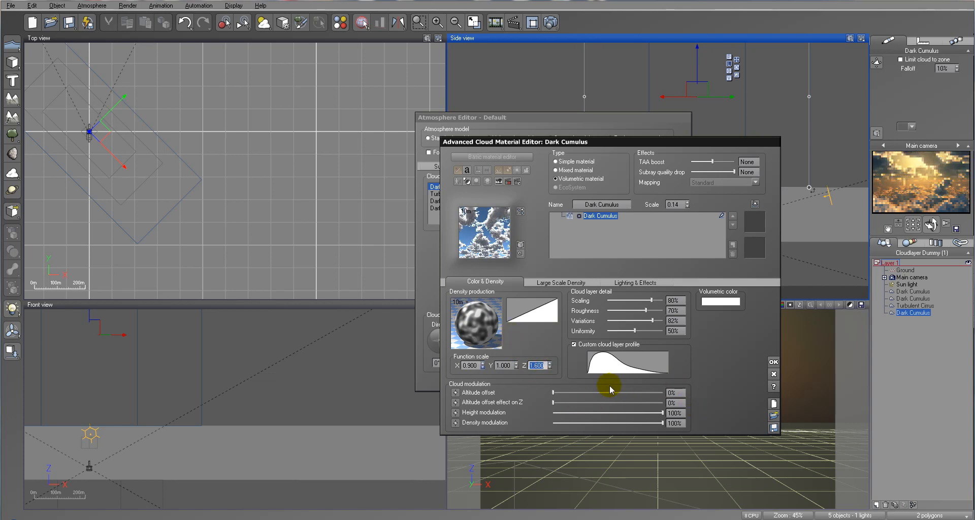
{"action": "left_click_drag", "start_coordinate": [561, 402], "coordinate": [588, 403]}
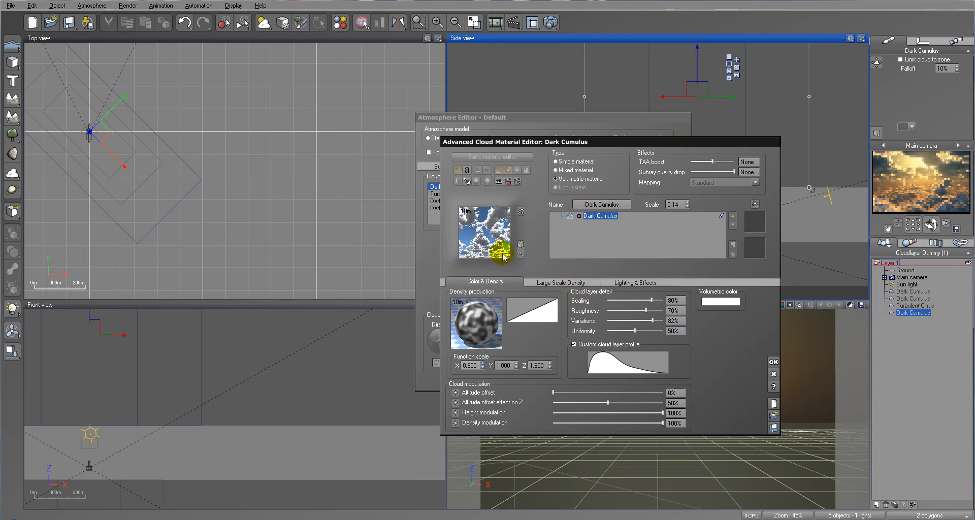
Set the material's forced ambient color to a muted dark blue (RGB 49, 85, 118), raise its scale to 0.35, and accept the changes.
{"action": "left_click", "coordinate": [637, 283]}
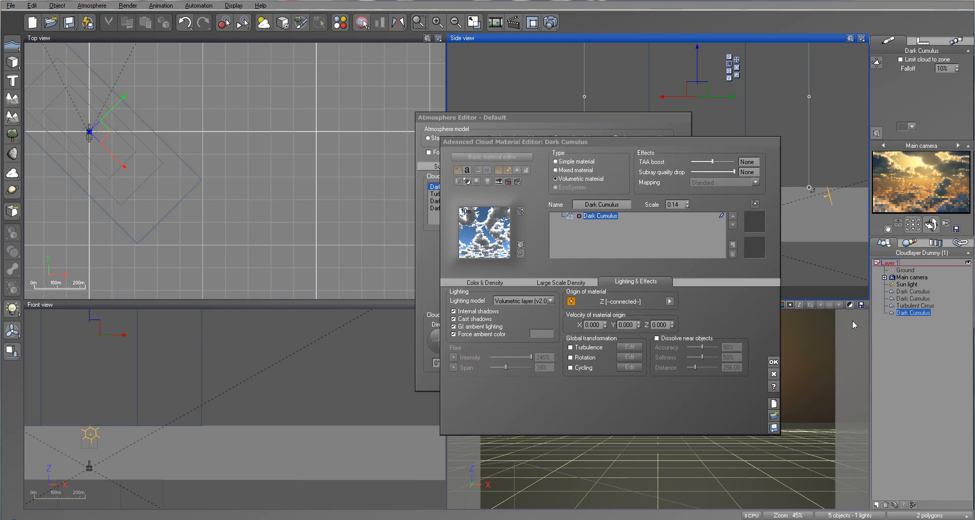
{"action": "left_click", "coordinate": [541, 333]}
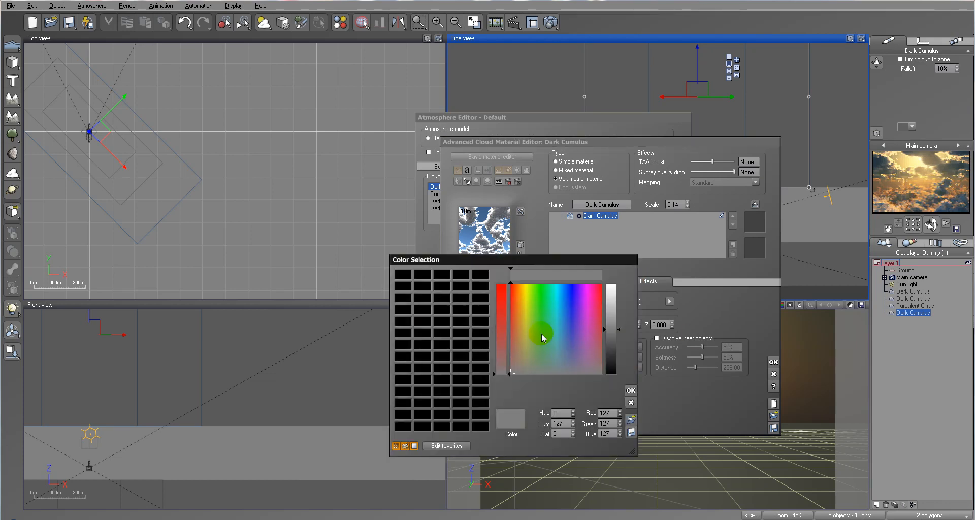
{"action": "left_click", "coordinate": [567, 334]}
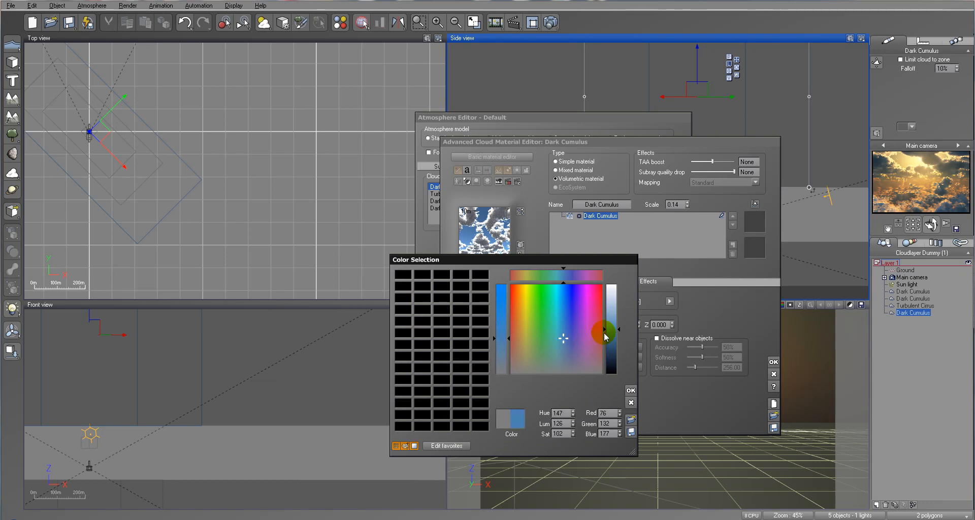
{"action": "left_click_drag", "start_coordinate": [609, 329], "coordinate": [609, 344]}
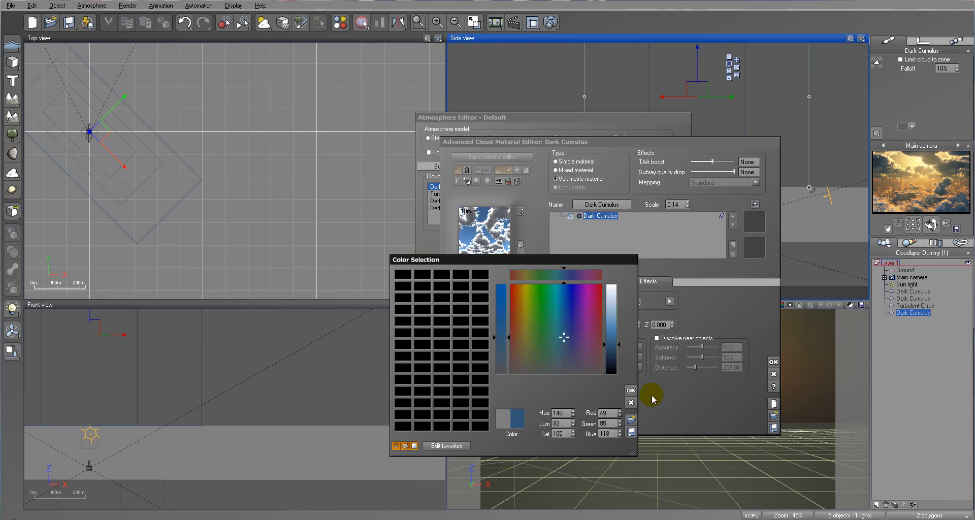
{"action": "left_click", "coordinate": [631, 390]}
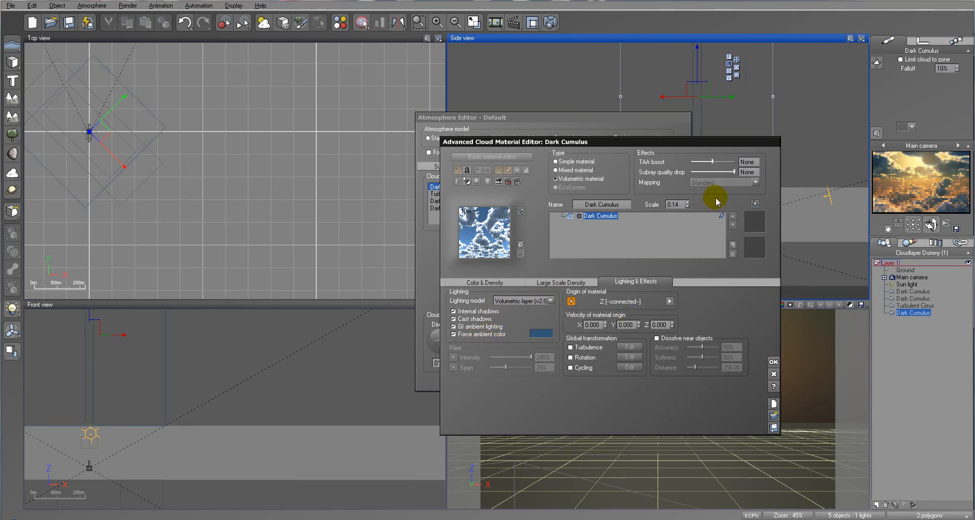
{"action": "left_click", "coordinate": [673, 205]}
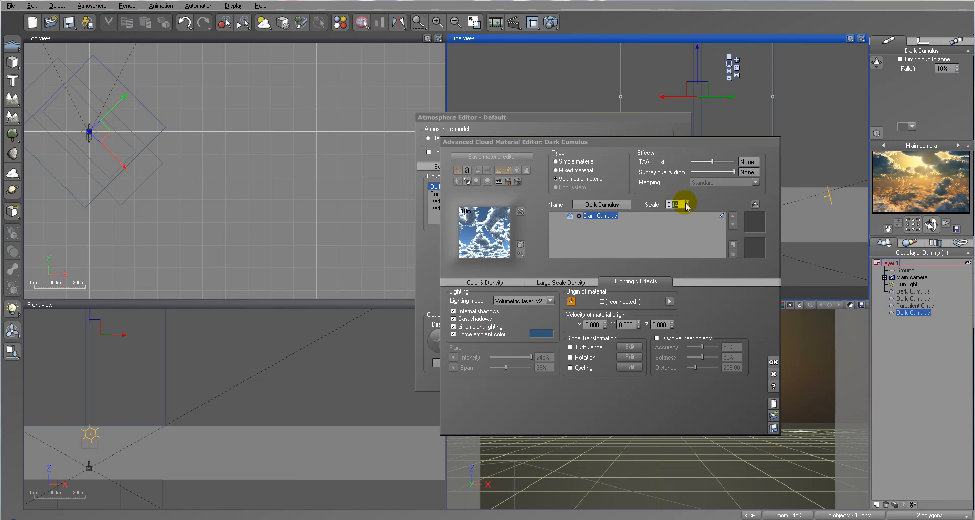
{"action": "left_click", "coordinate": [773, 362]}
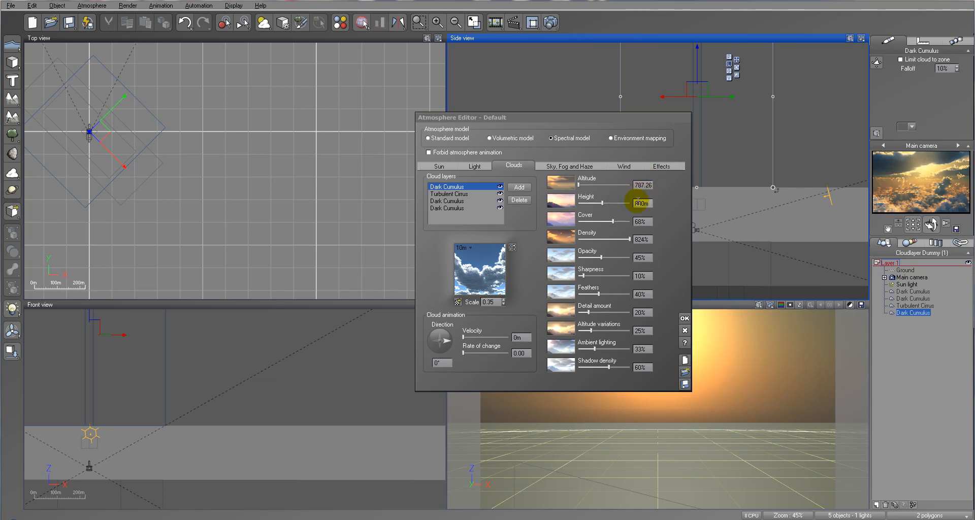
For the new Dark Cumulus layer, set the height to about 685 m, the cover to 59% and the density to 73%.
{"action": "left_click_drag", "start_coordinate": [605, 203], "coordinate": [608, 204]}
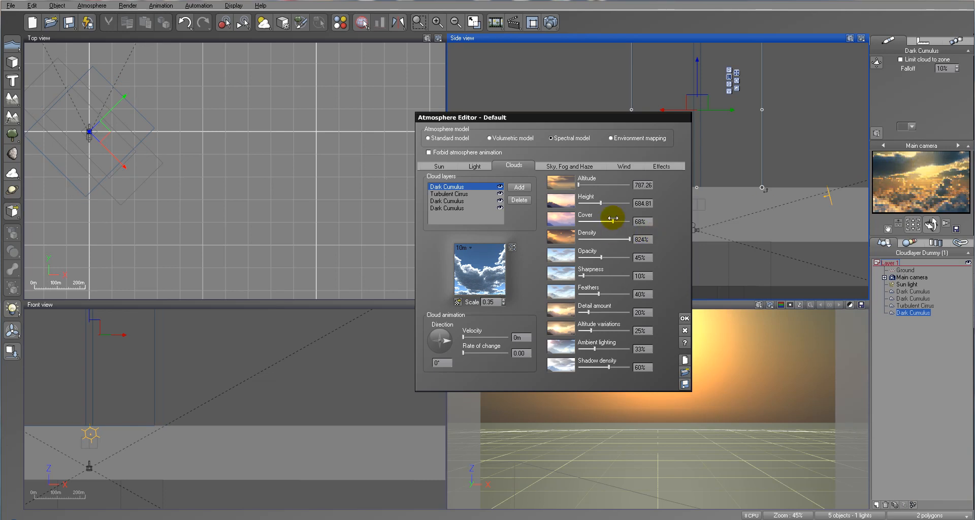
{"action": "left_click_drag", "start_coordinate": [613, 219], "coordinate": [607, 218]}
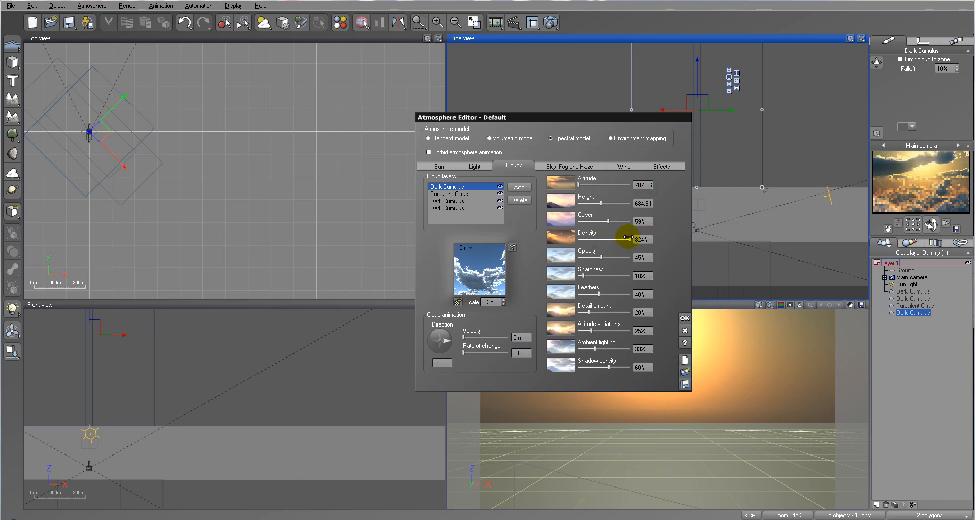
{"action": "left_click_drag", "start_coordinate": [628, 237], "coordinate": [241, 235]}
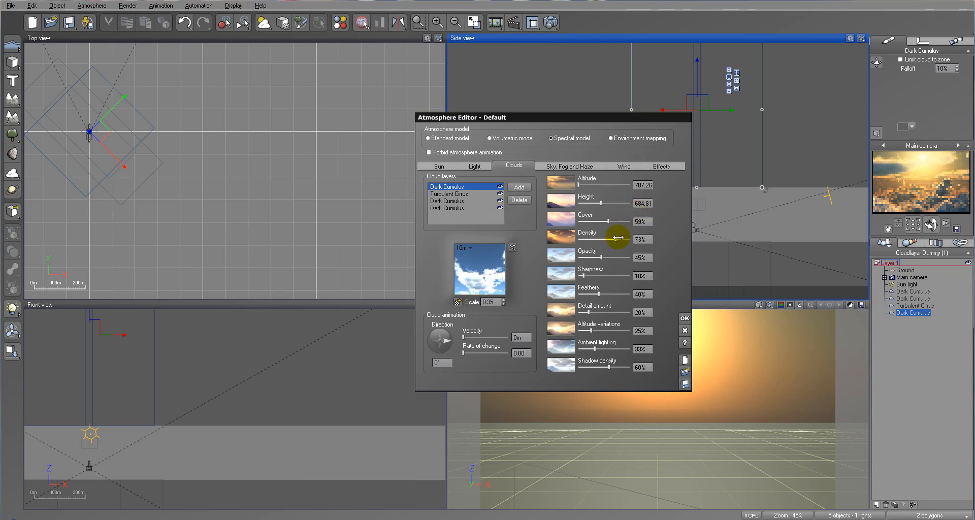
Set the layer's opacity to 100%, feathers 33%, detail amount 70%, altitude variations 100% and ambient lighting 46%, and accept the atmosphere.
{"action": "left_click_drag", "start_coordinate": [602, 258], "coordinate": [610, 258]}
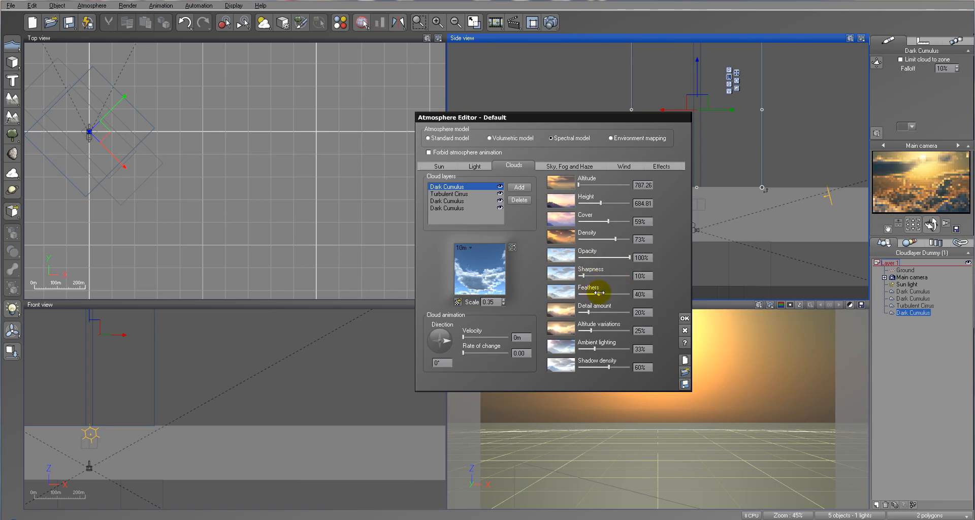
{"action": "left_click_drag", "start_coordinate": [595, 293], "coordinate": [592, 294]}
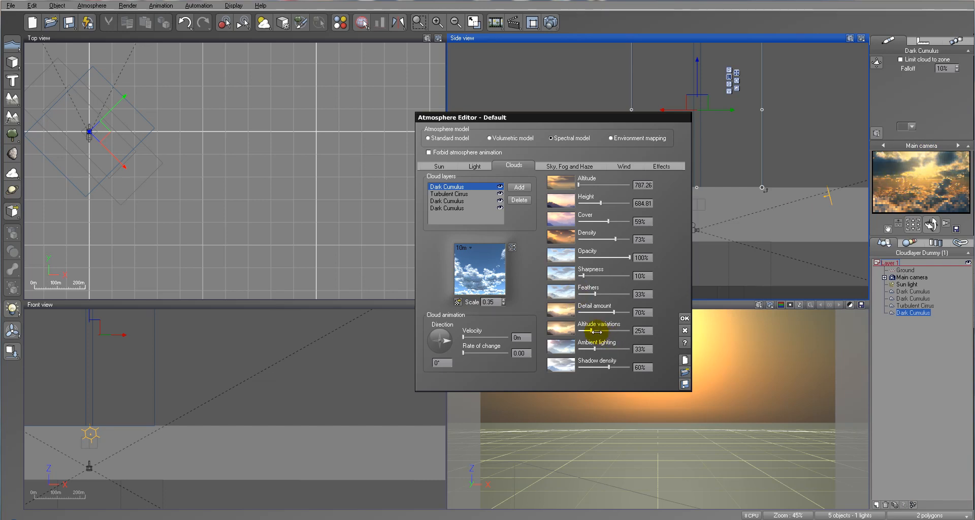
{"action": "left_click_drag", "start_coordinate": [595, 349], "coordinate": [601, 349]}
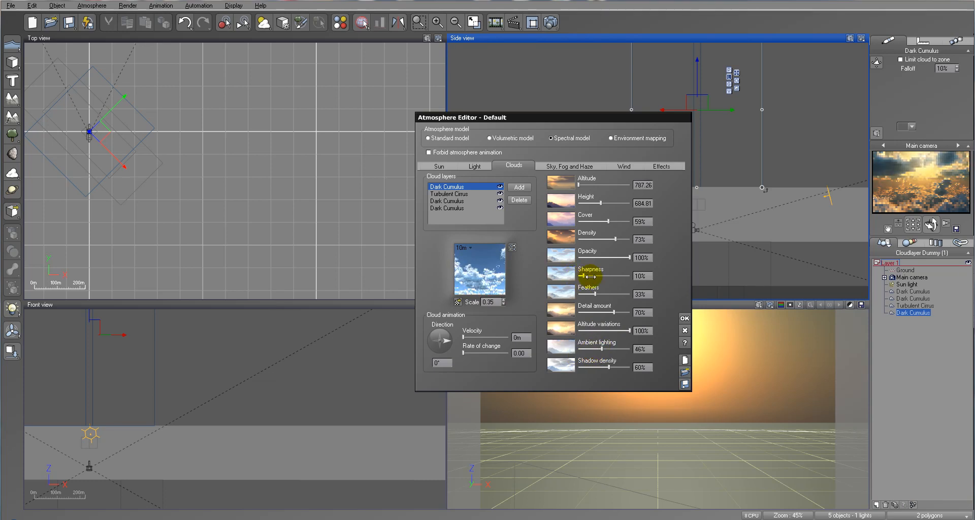
{"action": "left_click", "coordinate": [686, 323]}
Reposition the upper Dark Cumulus layer in the top view to slightly behind the camera, checking the cloud pattern in the camera preview.
{"action": "right_click_drag", "start_coordinate": [222, 124], "coordinate": [344, 195]}
{"action": "scroll", "coordinate": [310, 142], "scroll_direction": "down", "scroll_amount": 5}
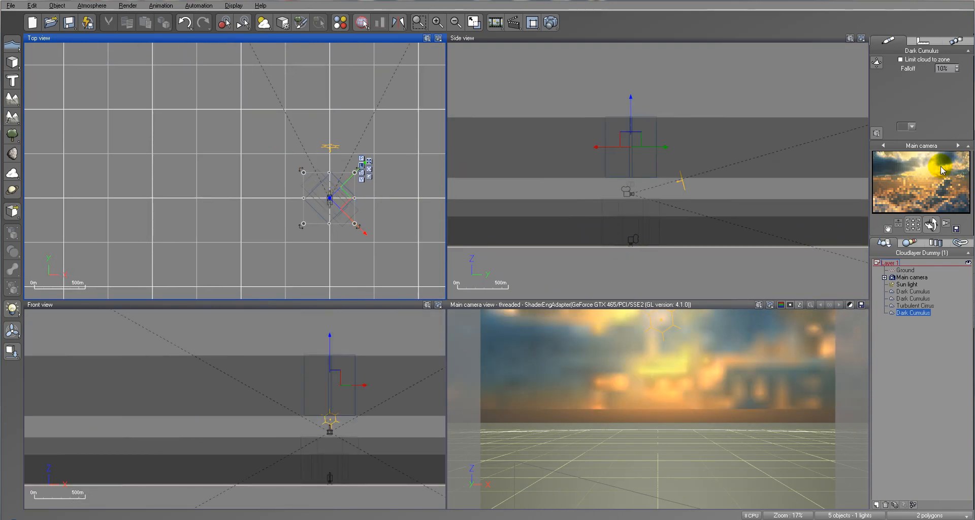
{"action": "right_click", "coordinate": [919, 167]}
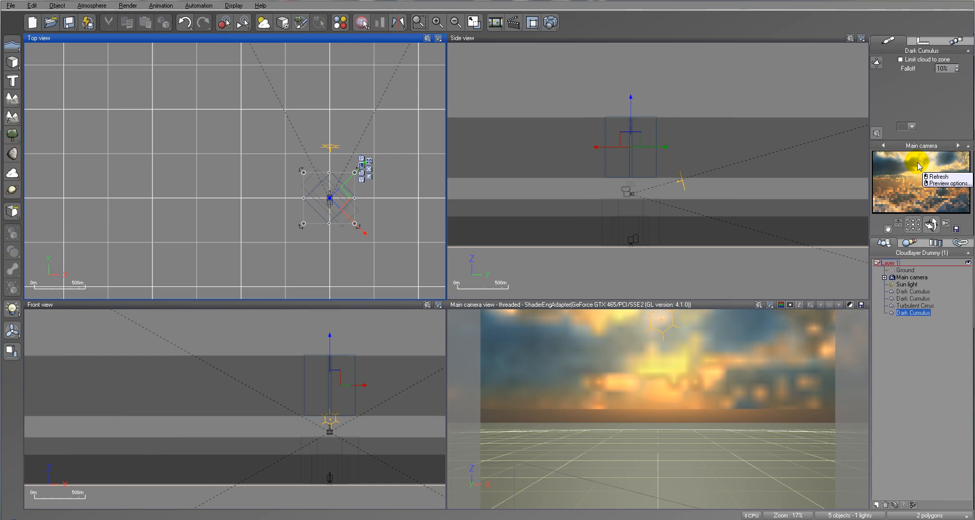
{"action": "left_click_drag", "start_coordinate": [337, 196], "coordinate": [386, 203]}
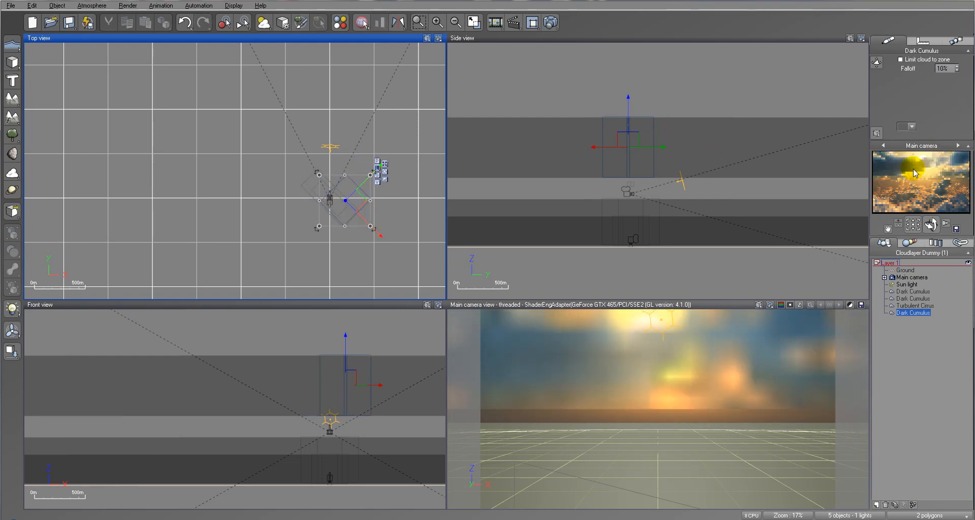
{"action": "left_click_drag", "start_coordinate": [354, 201], "coordinate": [349, 217]}
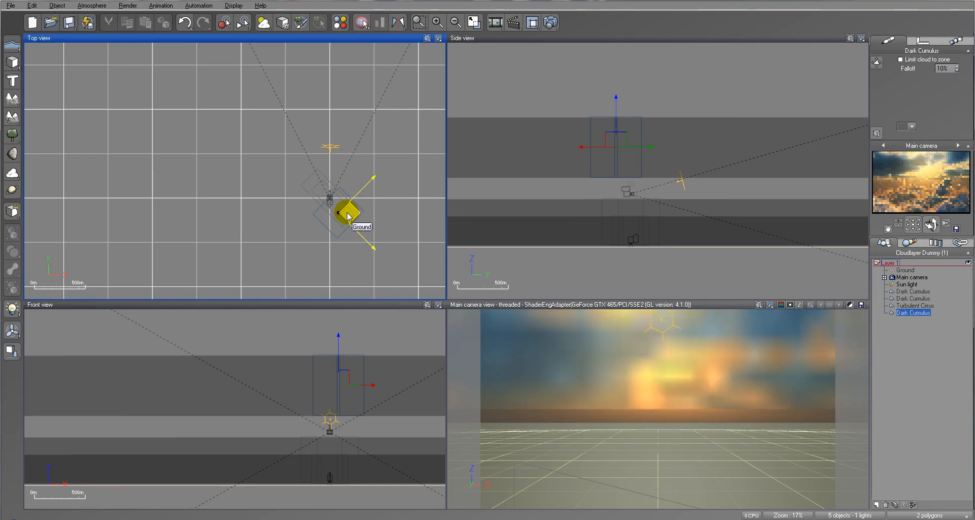
{"action": "left_click_drag", "start_coordinate": [349, 216], "coordinate": [345, 220]}
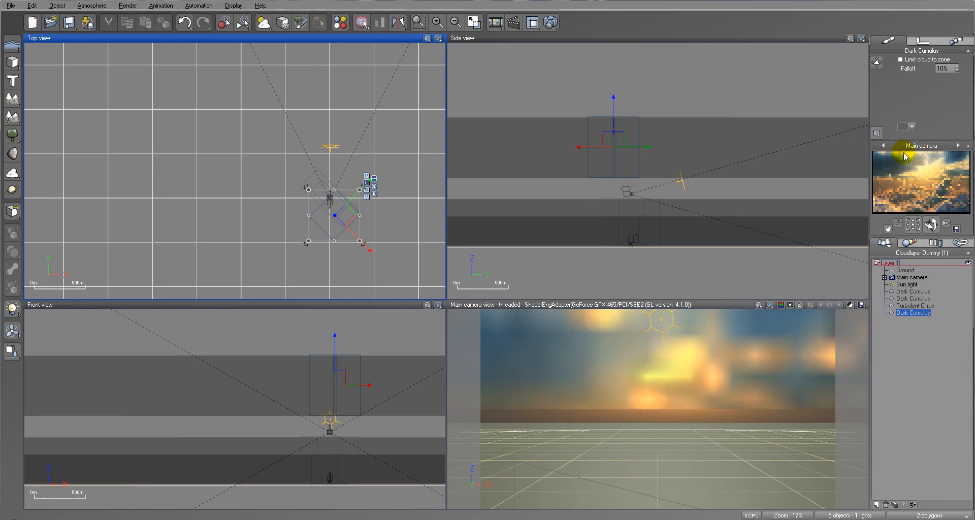
{"action": "left_click", "coordinate": [347, 217]}
{"action": "left_click_drag", "start_coordinate": [347, 217], "coordinate": [348, 218]}
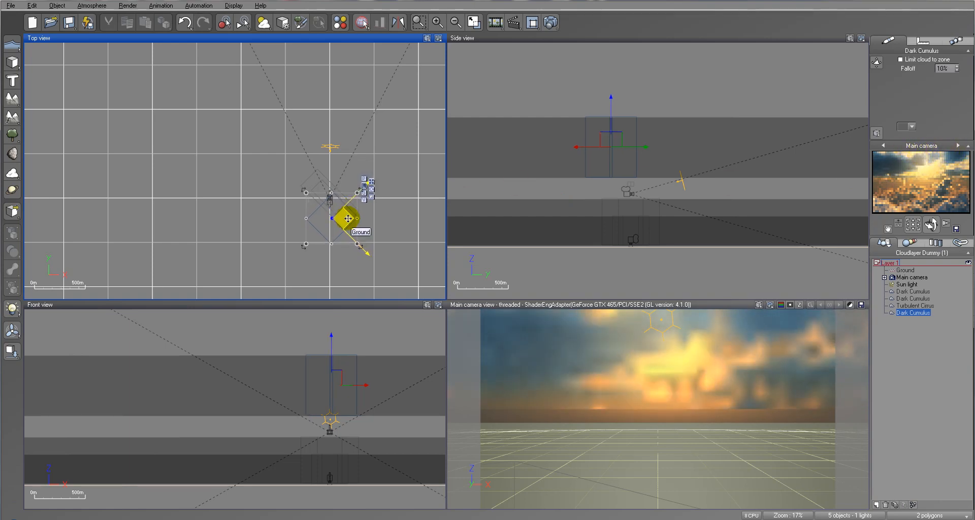
Select the lowest Dark Cumulus layer, move it slightly ahead of the camera, and rotate it counterclockwise until nearly aligned with the grid.
{"action": "left_click", "coordinate": [912, 298]}
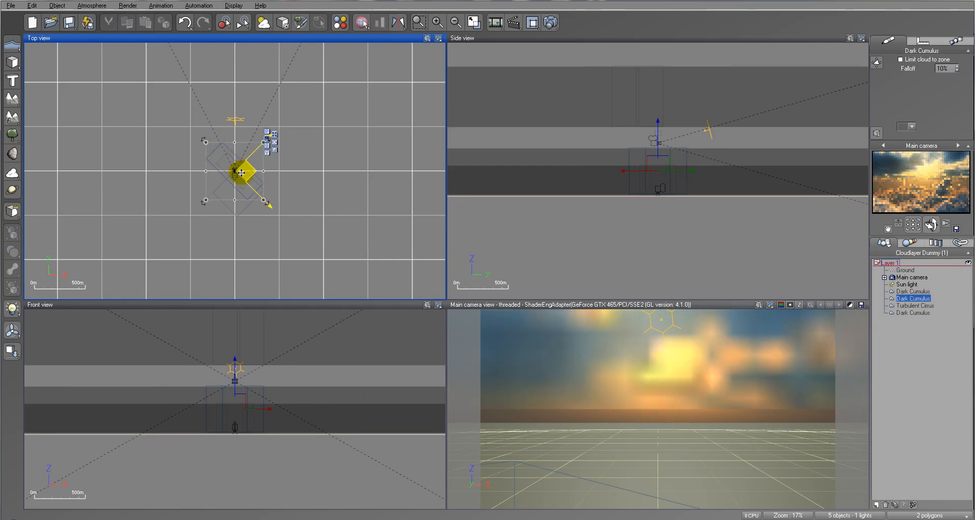
{"action": "left_click_drag", "start_coordinate": [269, 197], "coordinate": [246, 163]}
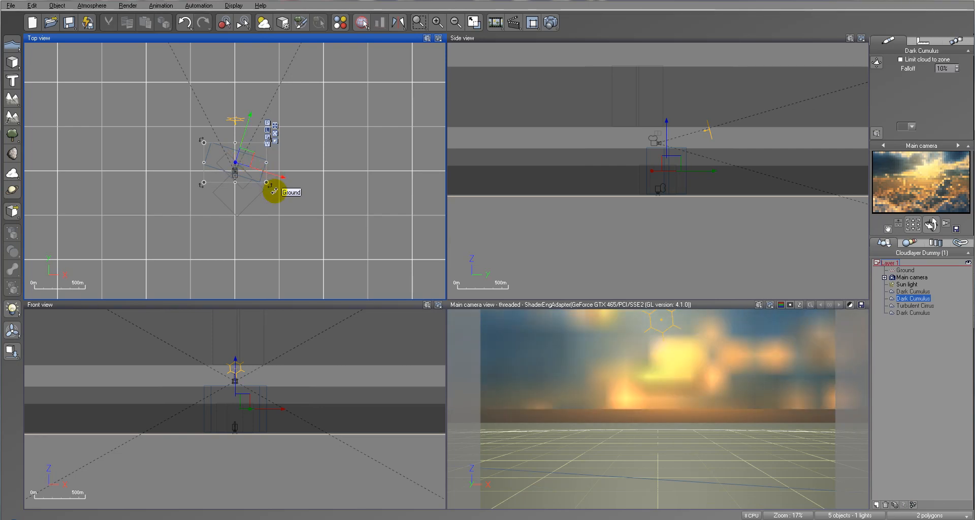
{"action": "left_click_drag", "start_coordinate": [272, 190], "coordinate": [277, 184]}
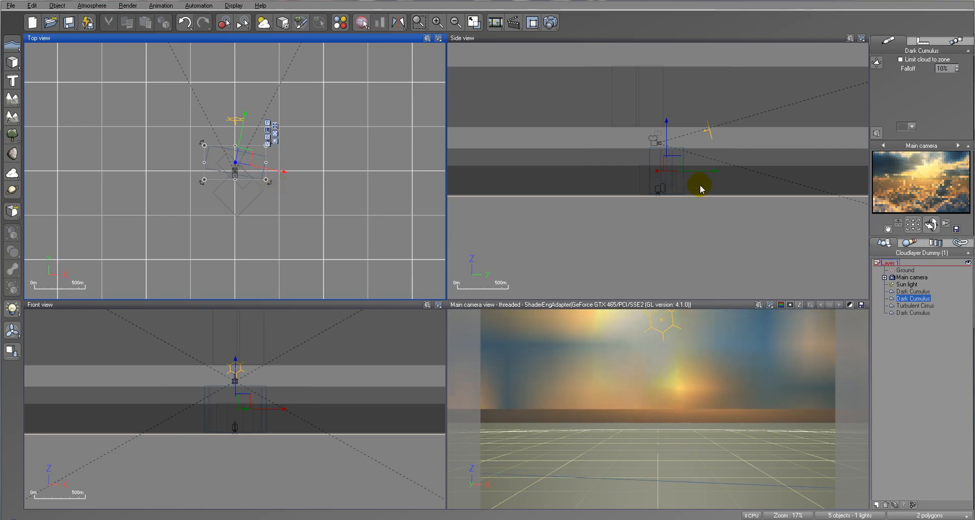
Render the scene to screen to check the four cloud layers, stopping it early and closing the render.
{"action": "left_click", "coordinate": [552, 22]}
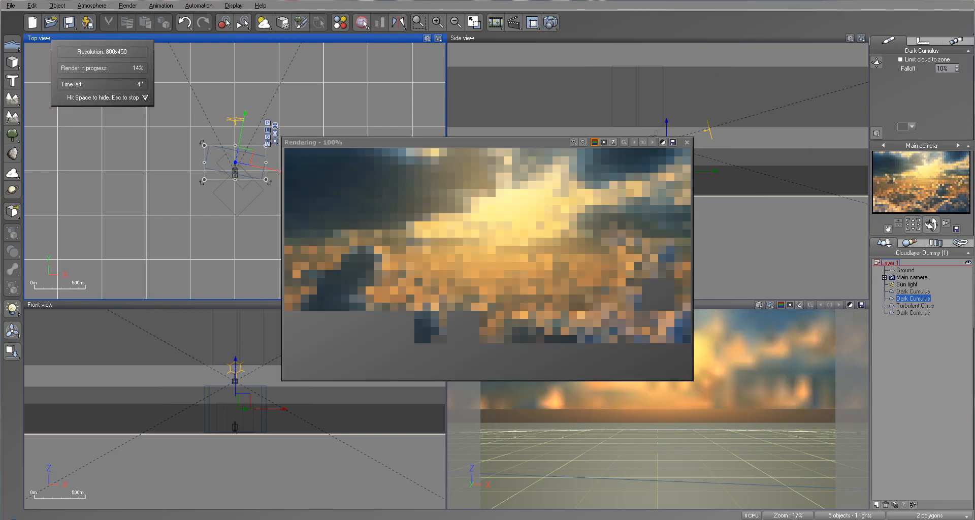
{"action": "left_click", "coordinate": [476, 145]}
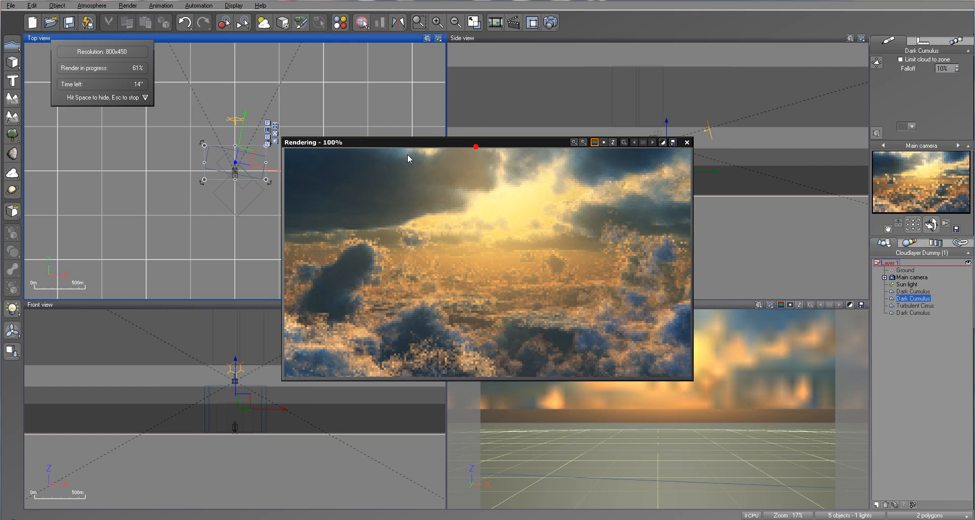
{"action": "left_click", "coordinate": [686, 143]}
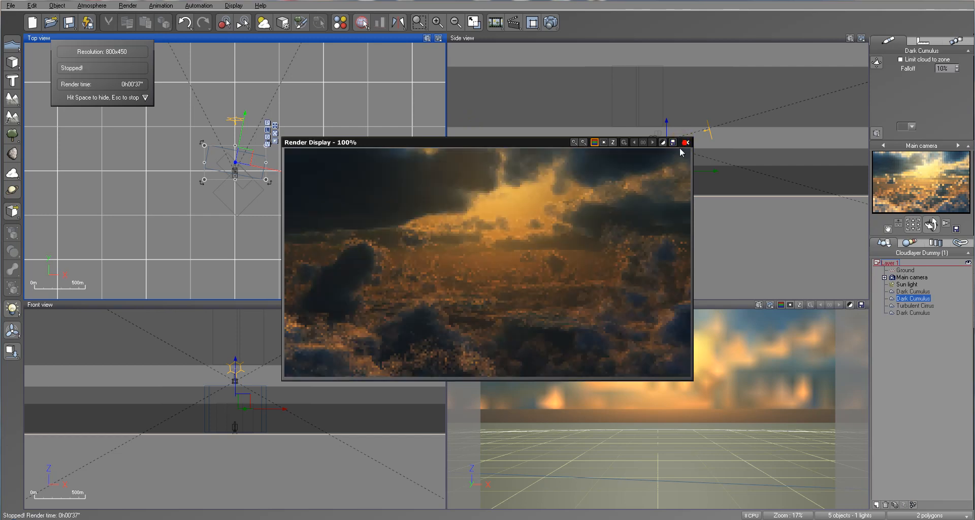
In the atmosphere's sky, fog and haze settings, enable godrays and raise the haze ground density to 69%.
{"action": "left_click", "coordinate": [92, 6]}
{"action": "left_click", "coordinate": [76, 50]}
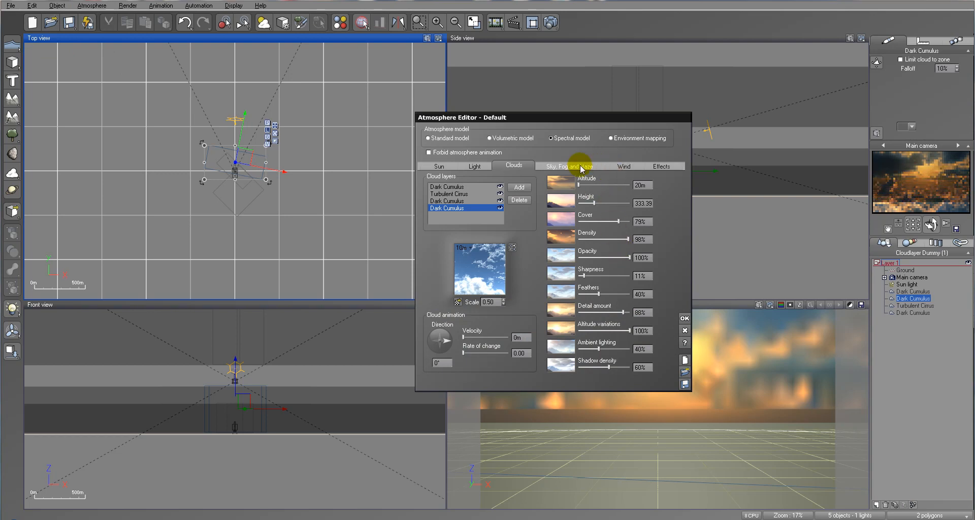
{"action": "left_click", "coordinate": [584, 167]}
{"action": "left_click", "coordinate": [584, 336]}
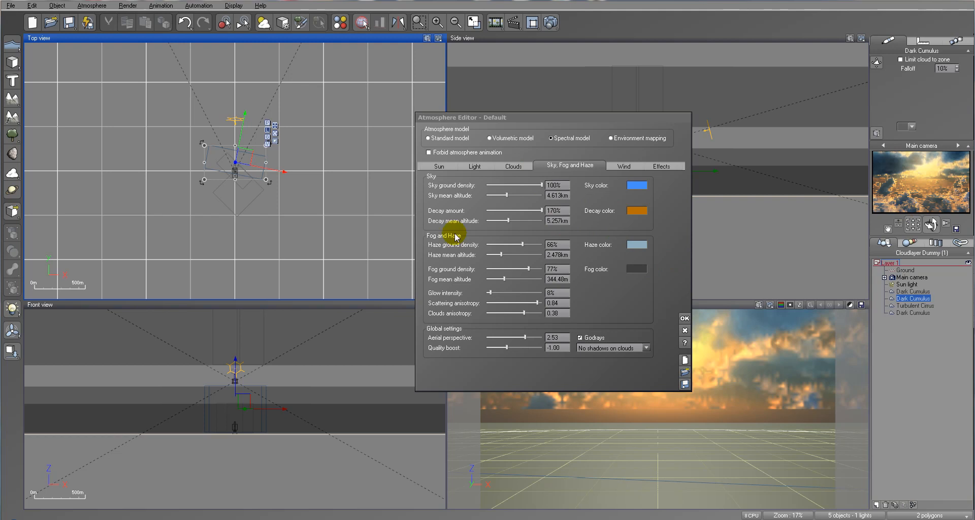
{"action": "left_click", "coordinate": [527, 240]}
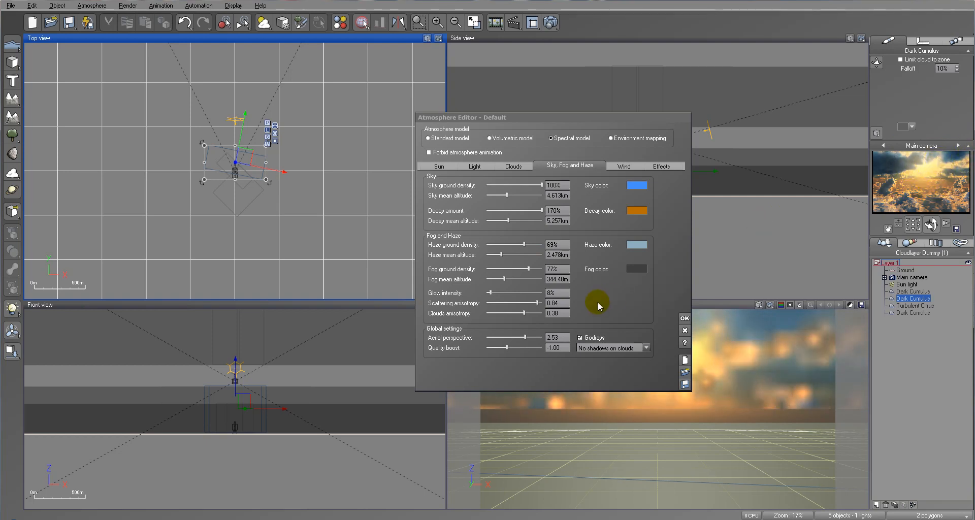
Fine-tune the atmosphere to 7% glow intensity, 0.23 clouds anisotropy and 2.43 aerial perspective.
{"action": "left_click", "coordinate": [492, 288]}
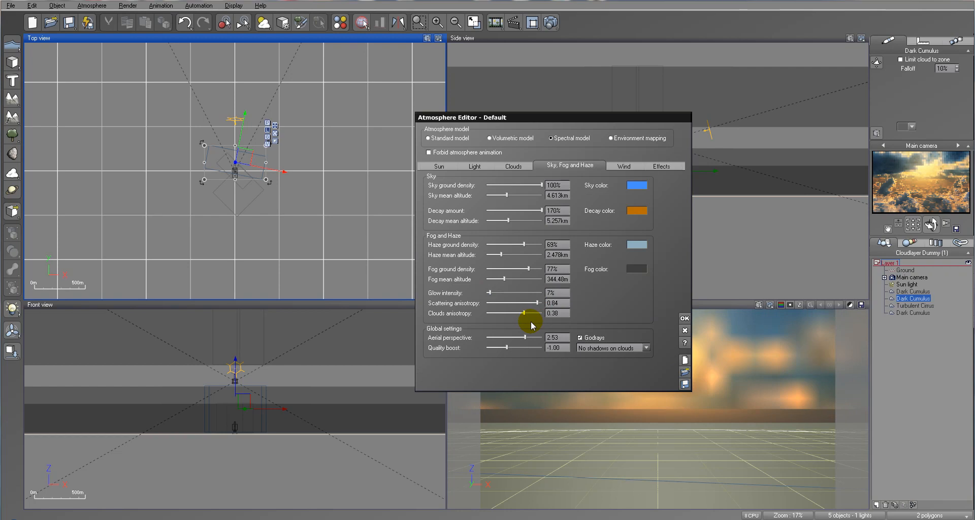
{"action": "left_click_drag", "start_coordinate": [526, 316], "coordinate": [524, 316]}
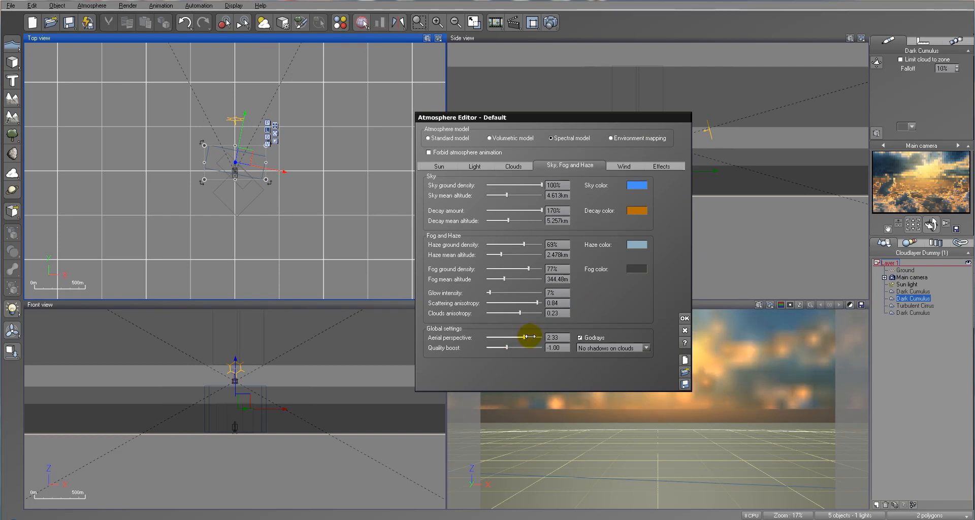
{"action": "left_click", "coordinate": [528, 336]}
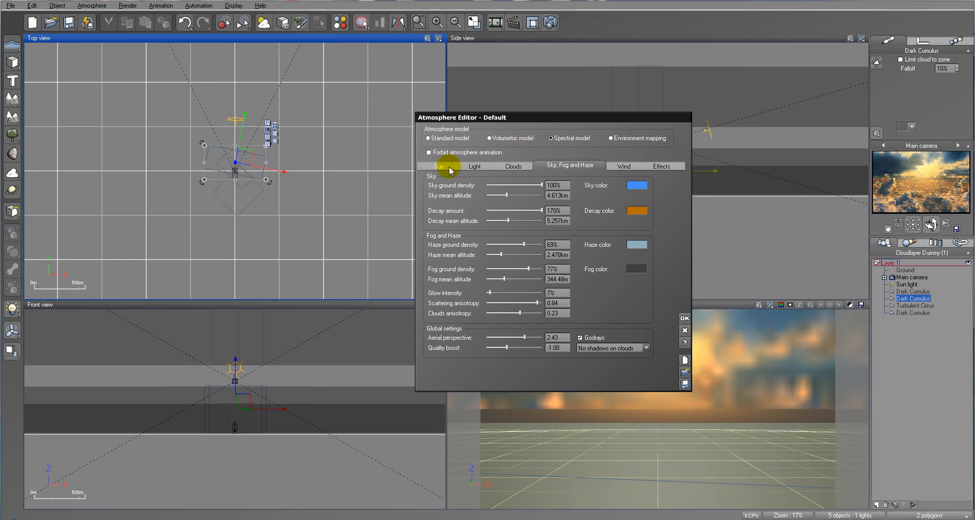
In the sun settings, lower the pitch to 10.09°, the sun size to 1% and the corona size to 24%.
{"action": "left_click_drag", "start_coordinate": [528, 121], "coordinate": [404, 122]}
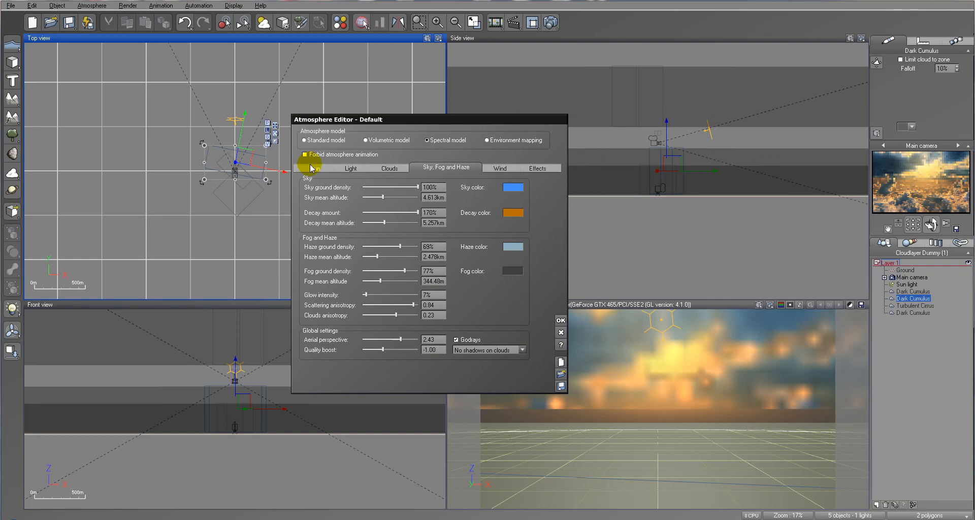
{"action": "left_click", "coordinate": [312, 168]}
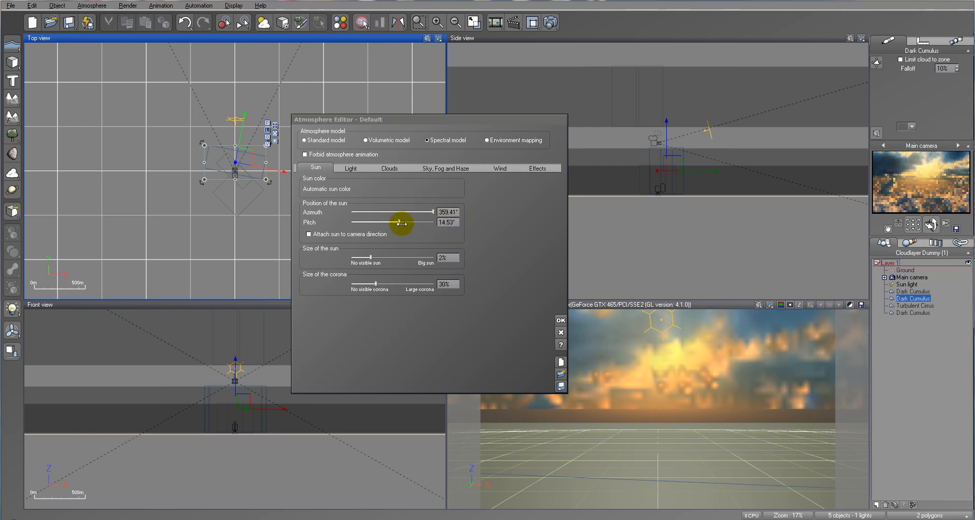
{"action": "left_click_drag", "start_coordinate": [404, 221], "coordinate": [403, 221]}
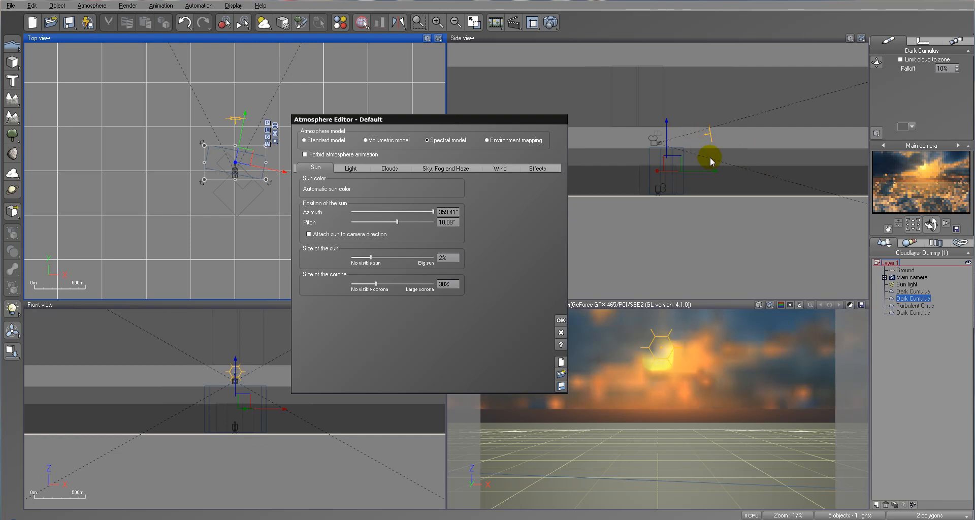
{"action": "left_click_drag", "start_coordinate": [387, 257], "coordinate": [386, 257]}
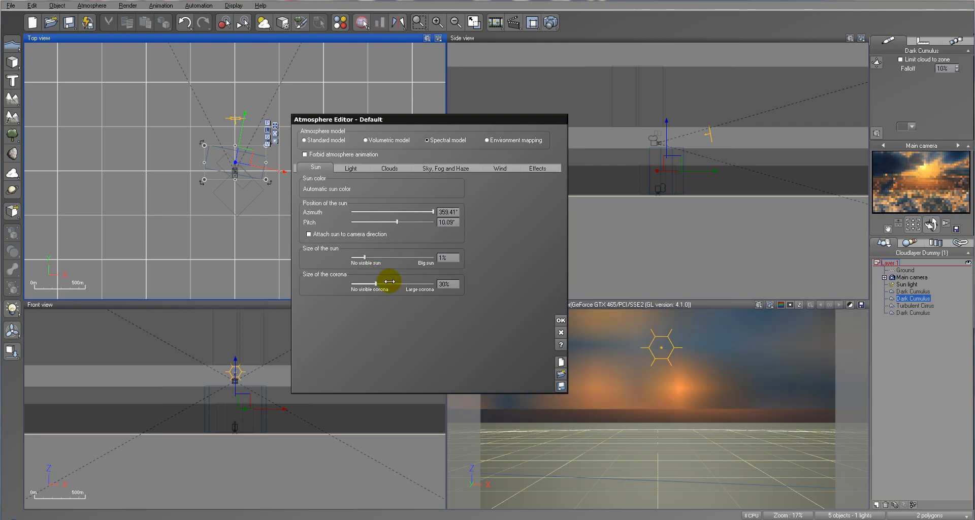
{"action": "left_click_drag", "start_coordinate": [398, 282], "coordinate": [392, 282]}
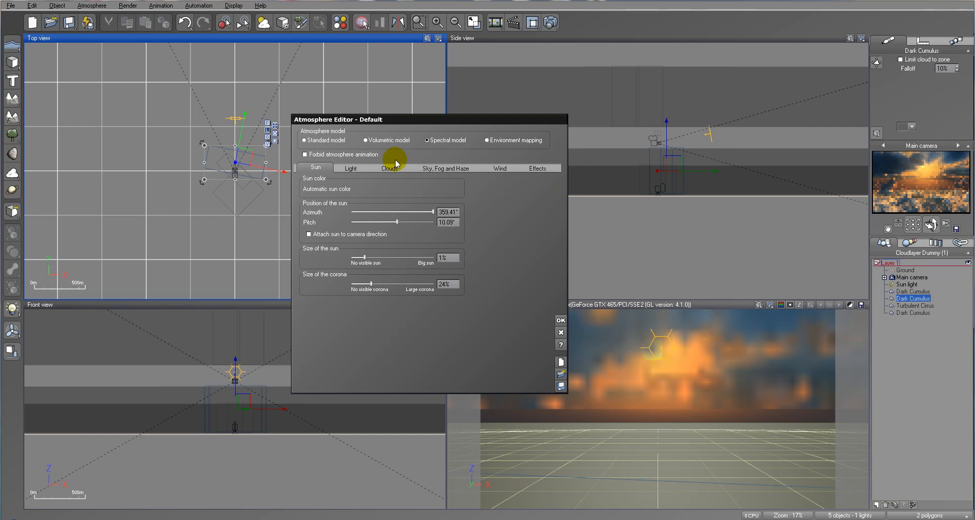
Raise the atmosphere's light intensity to +0.26 and shift the ambient light color to a purer dark blue.
{"action": "left_click", "coordinate": [353, 166]}
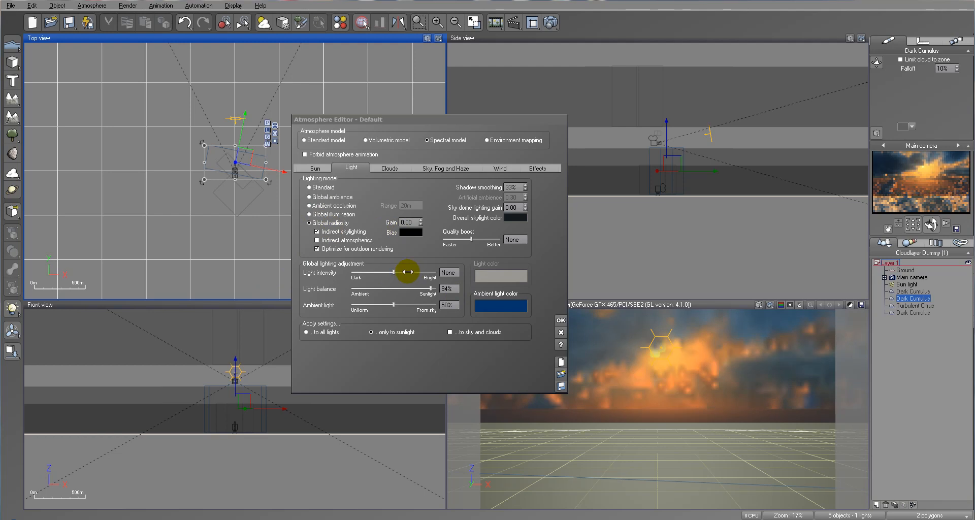
{"action": "left_click_drag", "start_coordinate": [407, 272], "coordinate": [414, 271]}
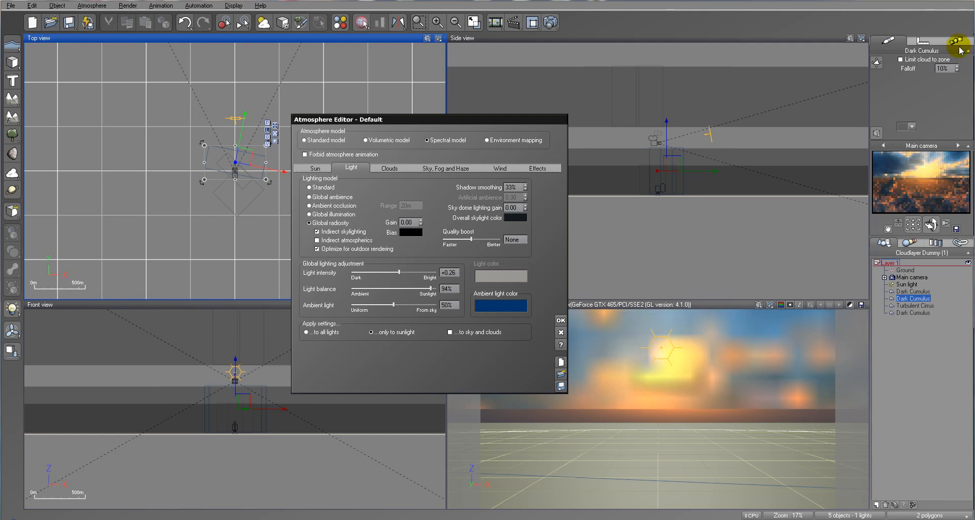
{"action": "left_click", "coordinate": [576, 195]}
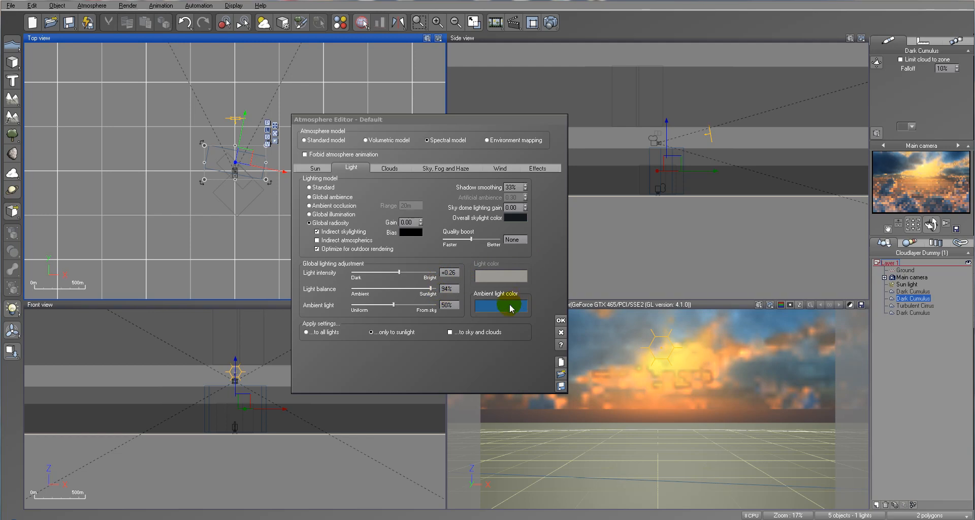
{"action": "right_click", "coordinate": [486, 306]}
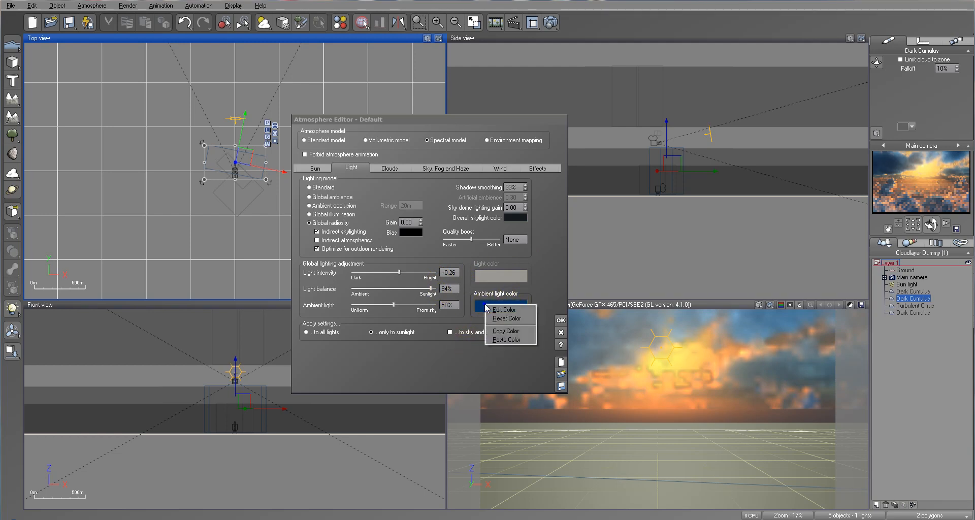
{"action": "left_click", "coordinate": [504, 309]}
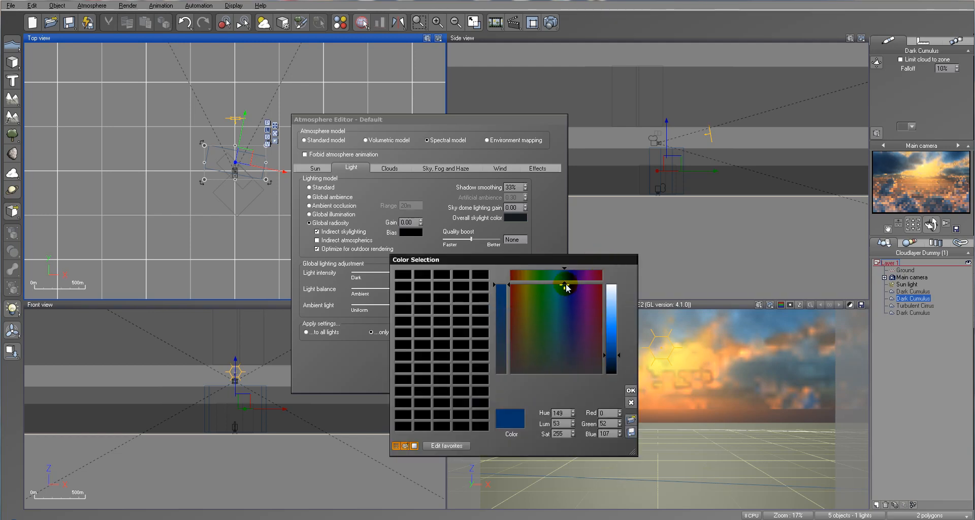
{"action": "left_click", "coordinate": [631, 390]}
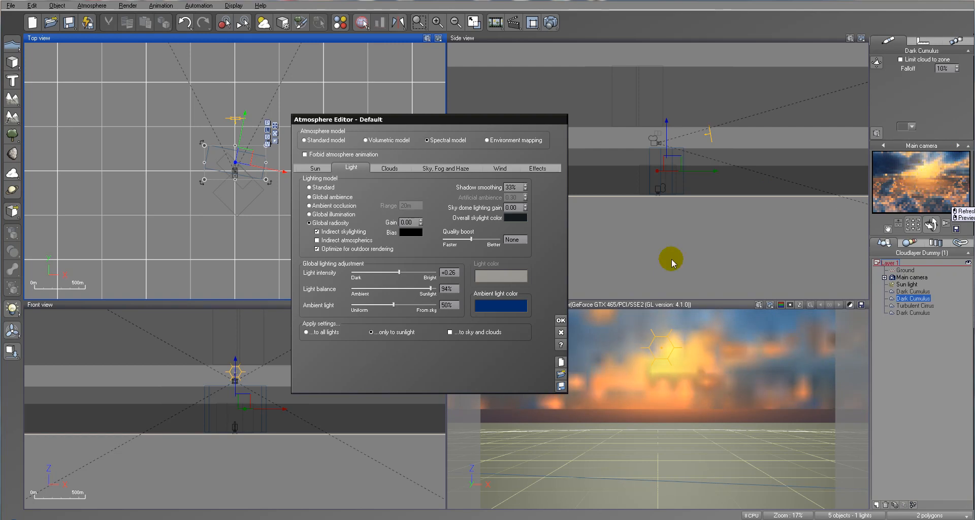
Try a sky dome lighting gain of -0.80, checking the camera preview, and reset the gain to 0.
{"action": "left_click_drag", "start_coordinate": [410, 122], "coordinate": [428, 120]}
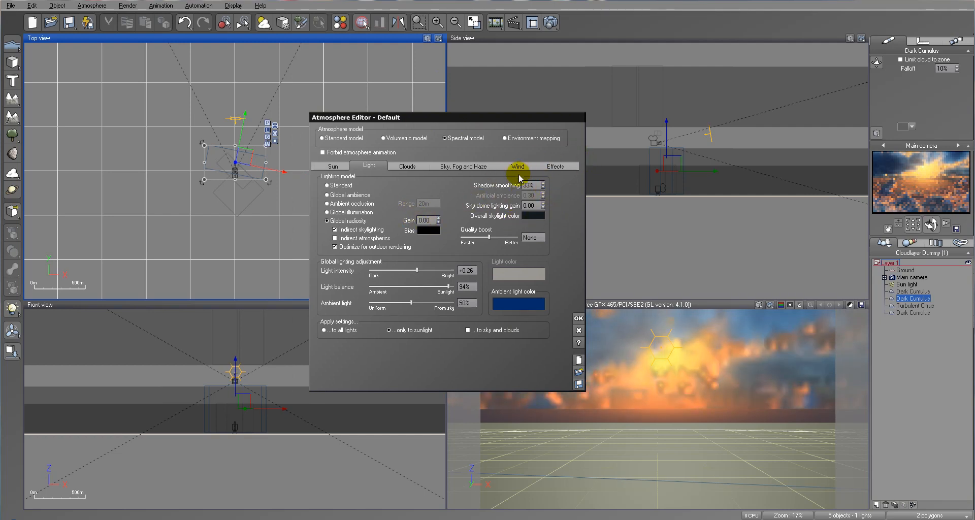
{"action": "left_click", "coordinate": [542, 207]}
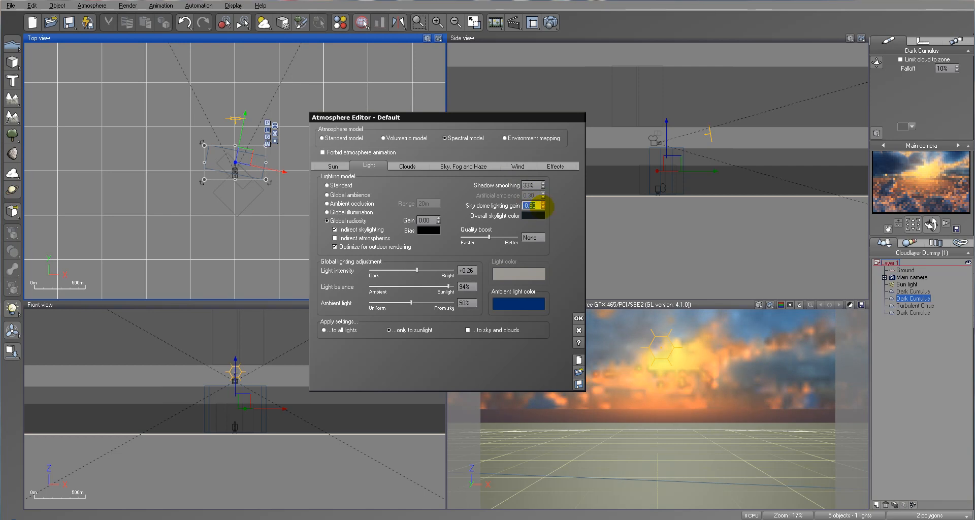
{"action": "left_click", "coordinate": [924, 181]}
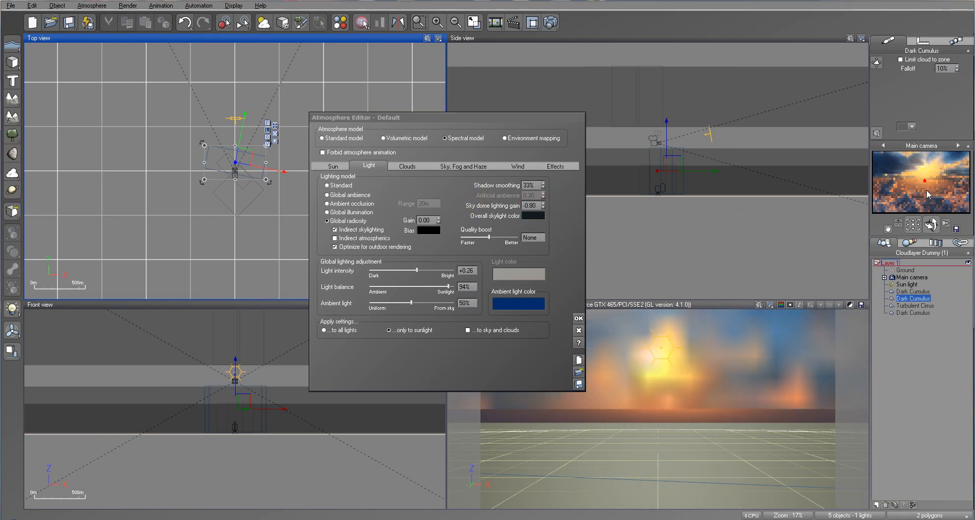
{"action": "left_click_drag", "start_coordinate": [941, 193], "coordinate": [910, 211]}
{"action": "left_click", "coordinate": [532, 205]}
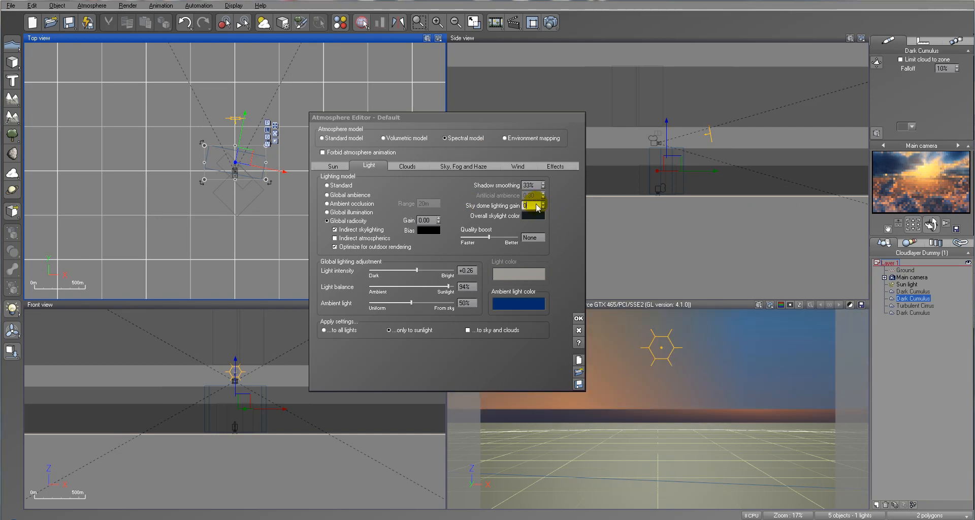
For the last-listed Dark Cumulus layer, set the detail amount to 83%, the feathers to 43% and the height to 374.87.
{"action": "left_click", "coordinate": [407, 166]}
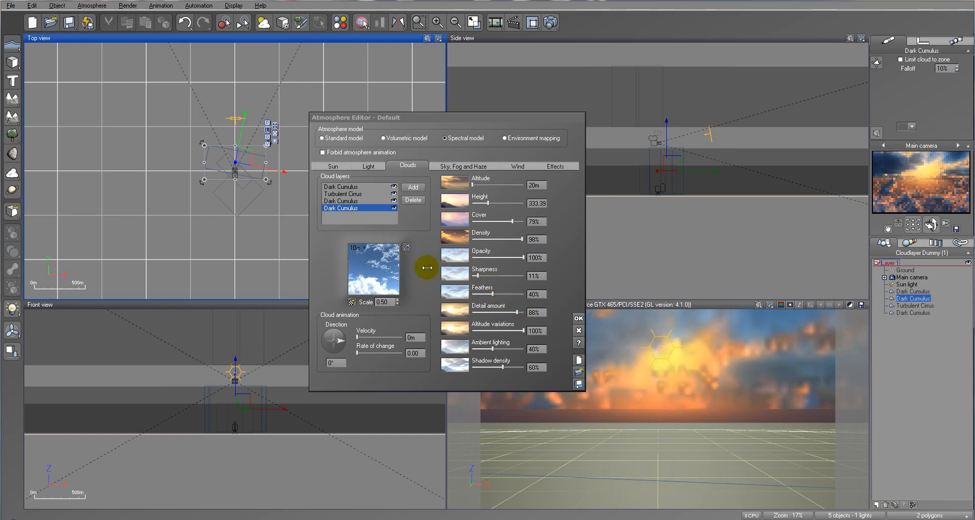
{"action": "left_click", "coordinate": [516, 311]}
{"action": "left_click_drag", "start_coordinate": [516, 311], "coordinate": [503, 291]}
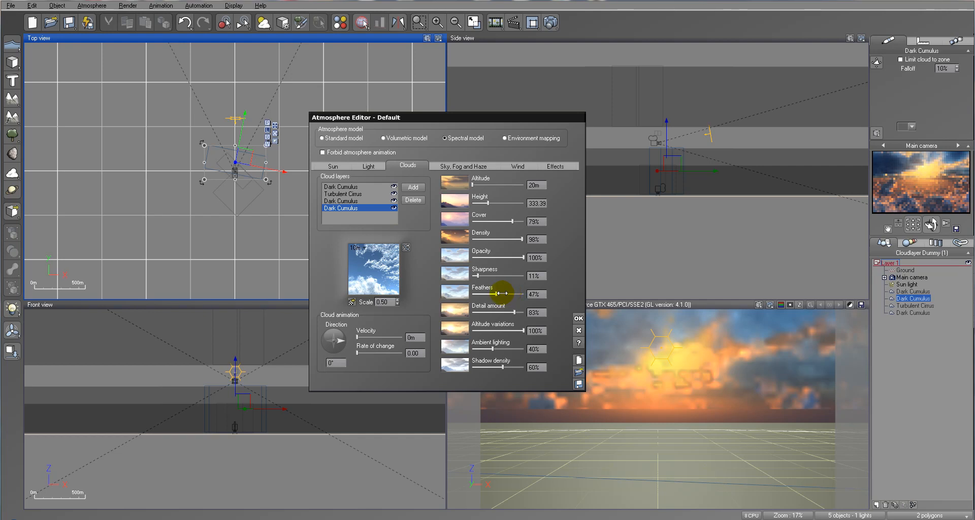
{"action": "left_click_drag", "start_coordinate": [501, 293], "coordinate": [498, 293]}
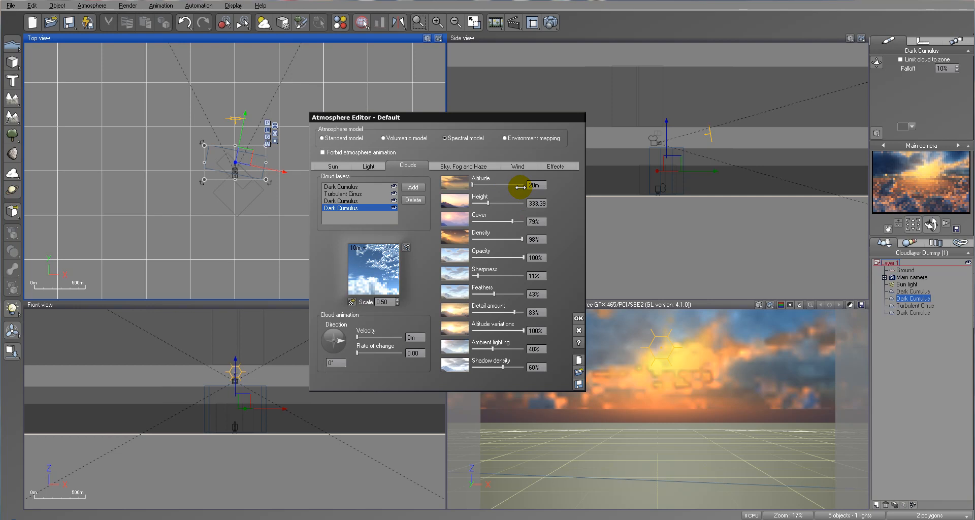
{"action": "left_click", "coordinate": [531, 203]}
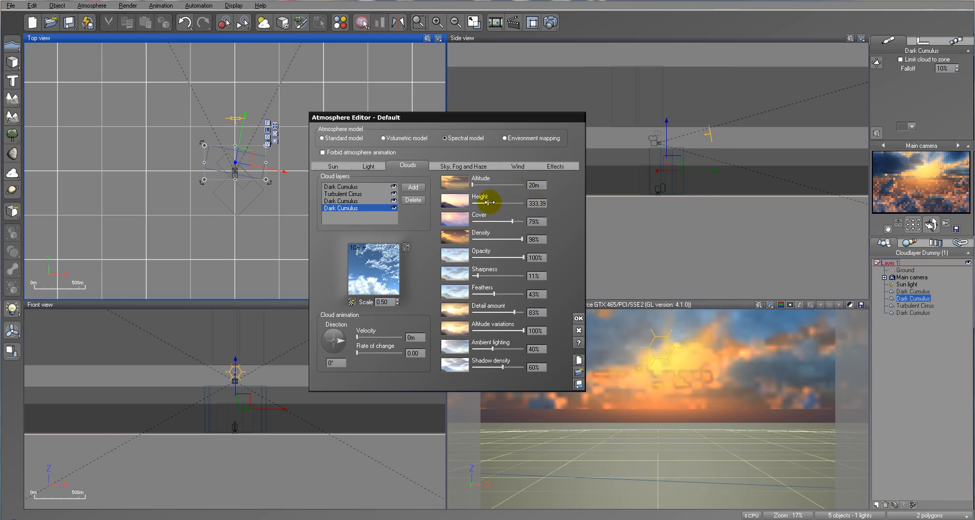
{"action": "left_click_drag", "start_coordinate": [491, 202], "coordinate": [489, 202]}
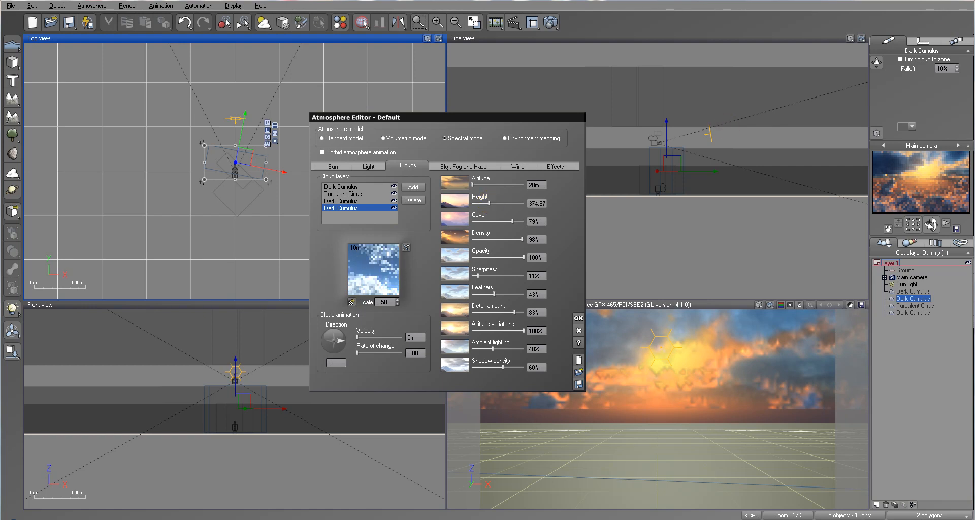
Reduce the cover of the Dark Cumulus layer listed below Turbulent Cirrus to 53%, and select the Turbulent Cirrus layer for review.
{"action": "left_click", "coordinate": [338, 201]}
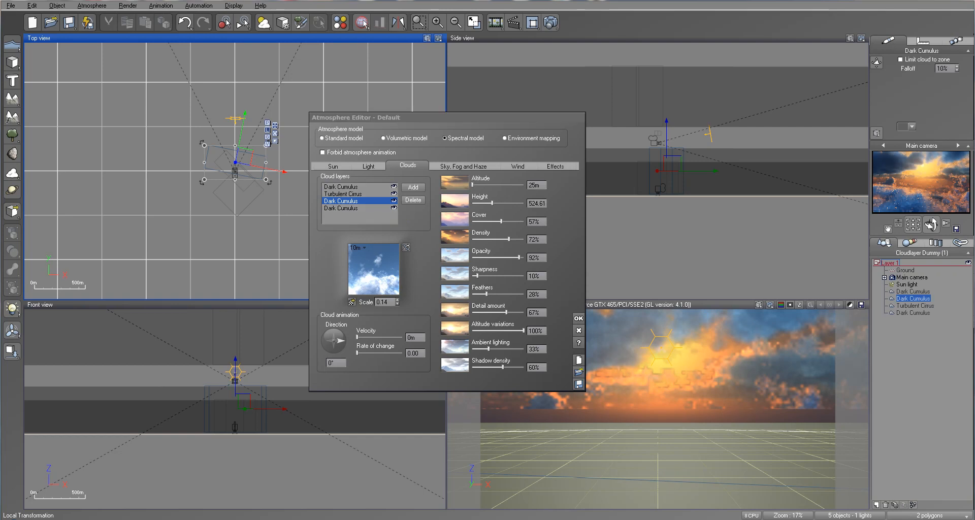
{"action": "left_click", "coordinate": [505, 221]}
{"action": "left_click_drag", "start_coordinate": [504, 221], "coordinate": [503, 222]}
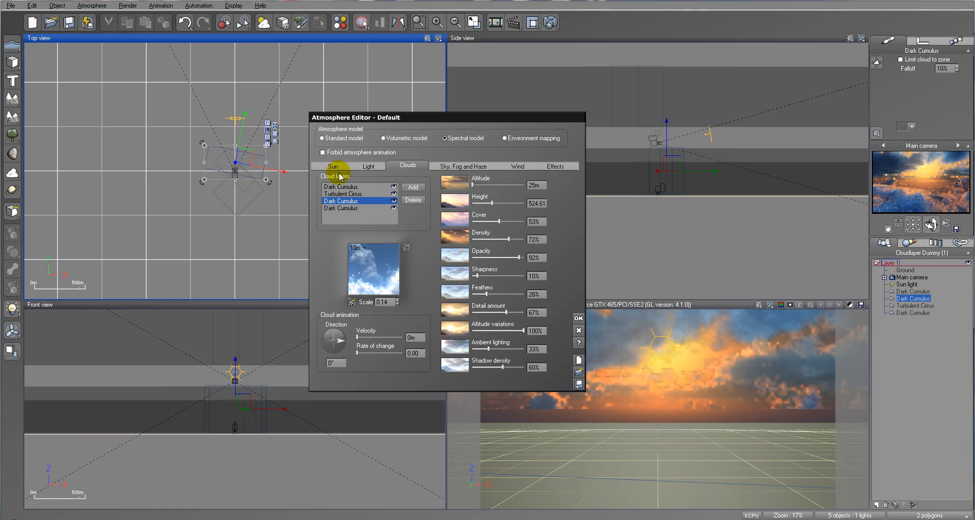
{"action": "left_click", "coordinate": [339, 191]}
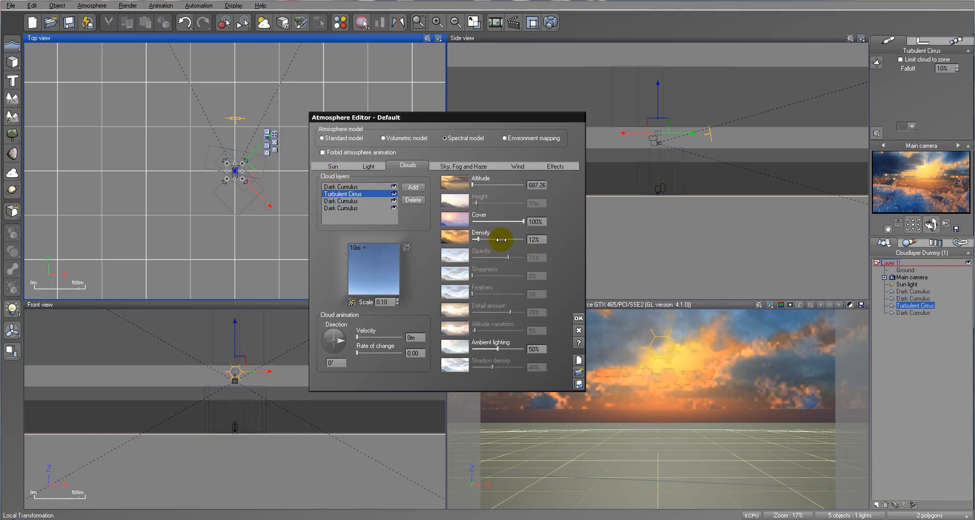
Disable wind and breeze in the atmosphere and accept all the atmosphere changes.
{"action": "left_click", "coordinate": [468, 167]}
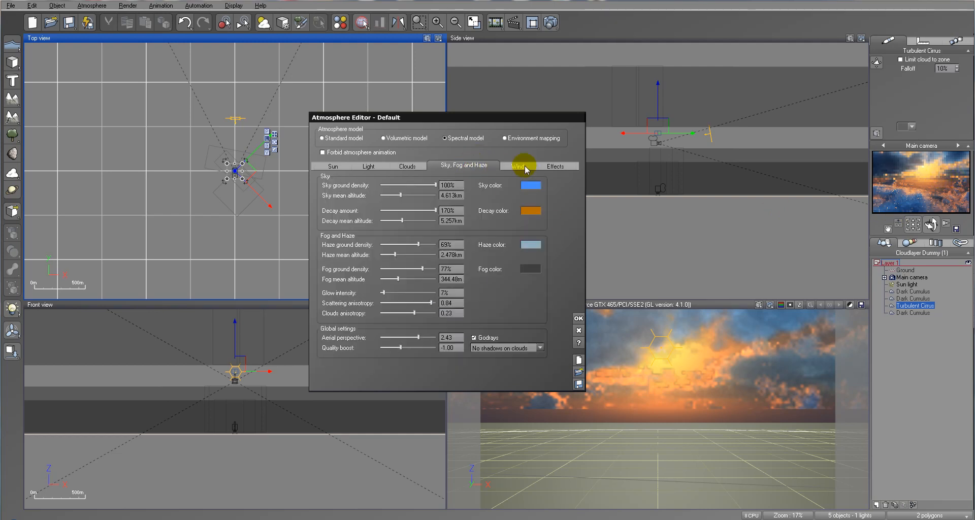
{"action": "left_click", "coordinate": [511, 168]}
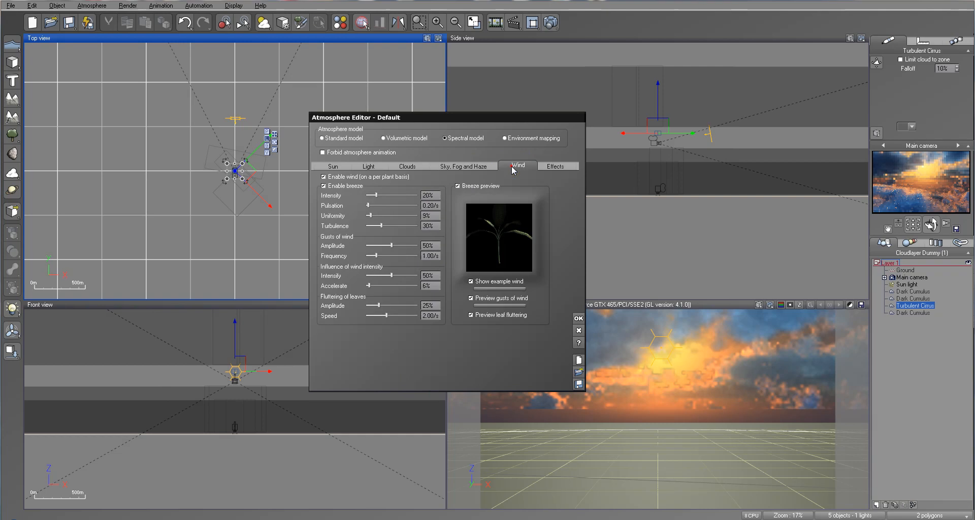
{"action": "left_click", "coordinate": [345, 186]}
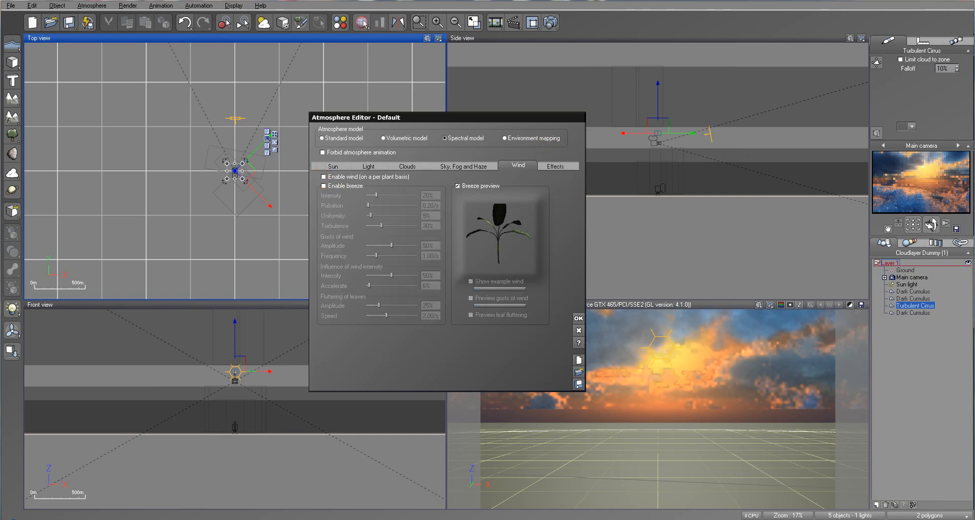
{"action": "left_click", "coordinate": [579, 318]}
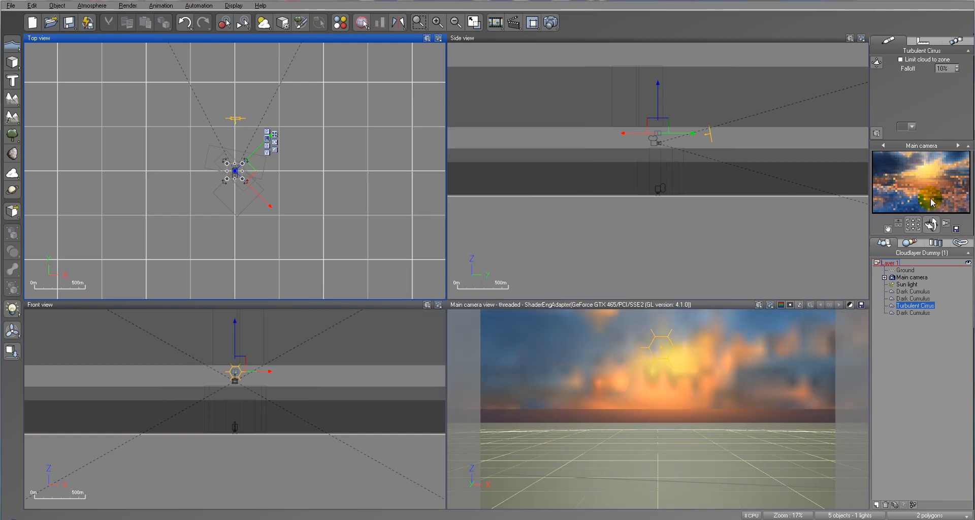
Add a point light and move it in the side view to a spot above and slightly behind the camera.
{"action": "right_click_drag", "start_coordinate": [600, 115], "coordinate": [615, 142]}
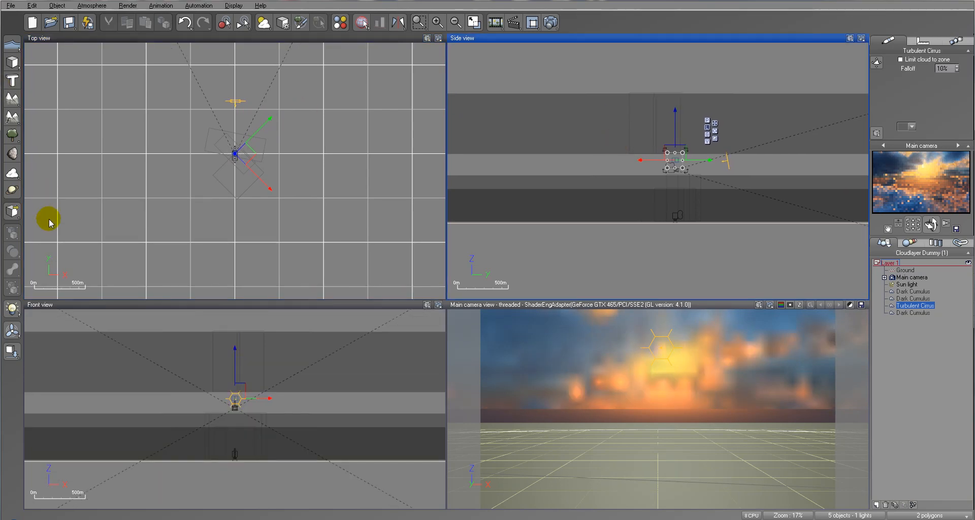
{"action": "left_click", "coordinate": [12, 308]}
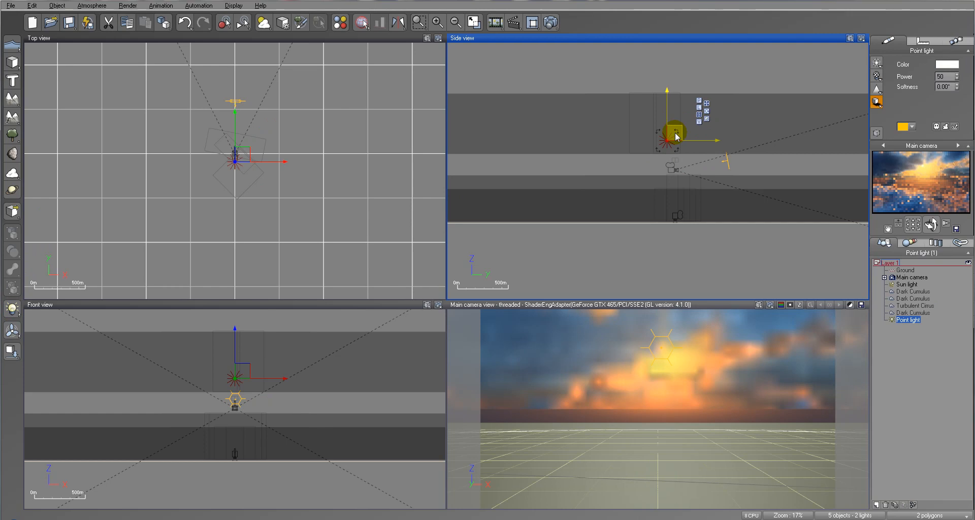
{"action": "left_click_drag", "start_coordinate": [676, 136], "coordinate": [667, 122]}
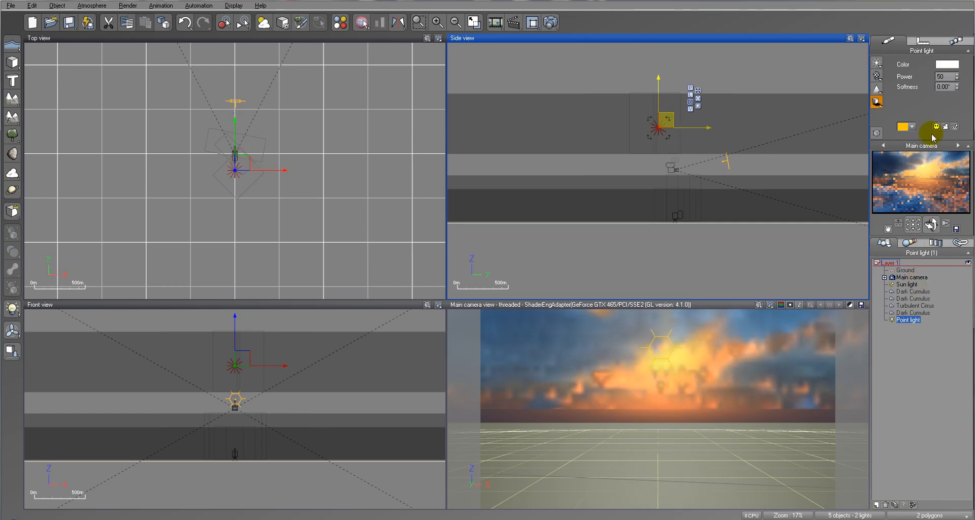
Color the point light bright cyan, with red 43, green 232 and blue 249, and set its power to 105.
{"action": "left_click", "coordinate": [945, 127]}
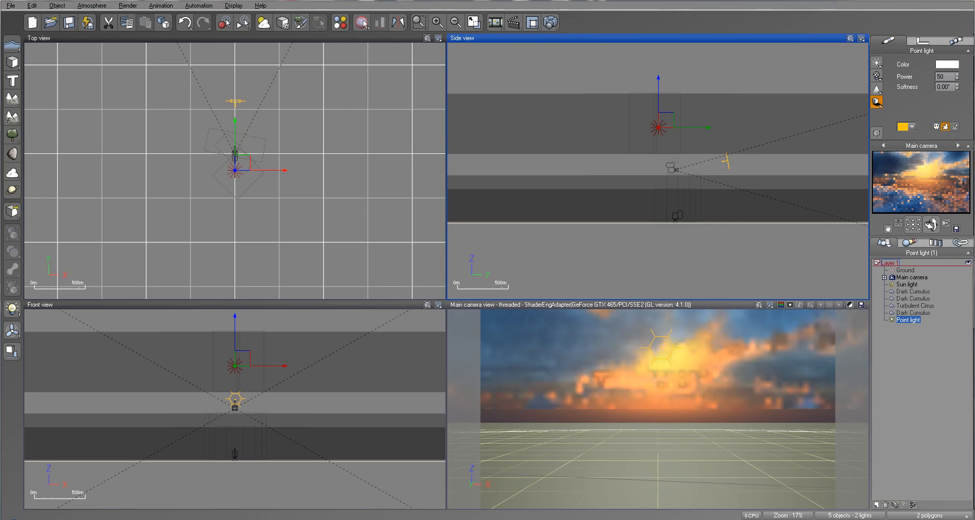
{"action": "right_click", "coordinate": [948, 66]}
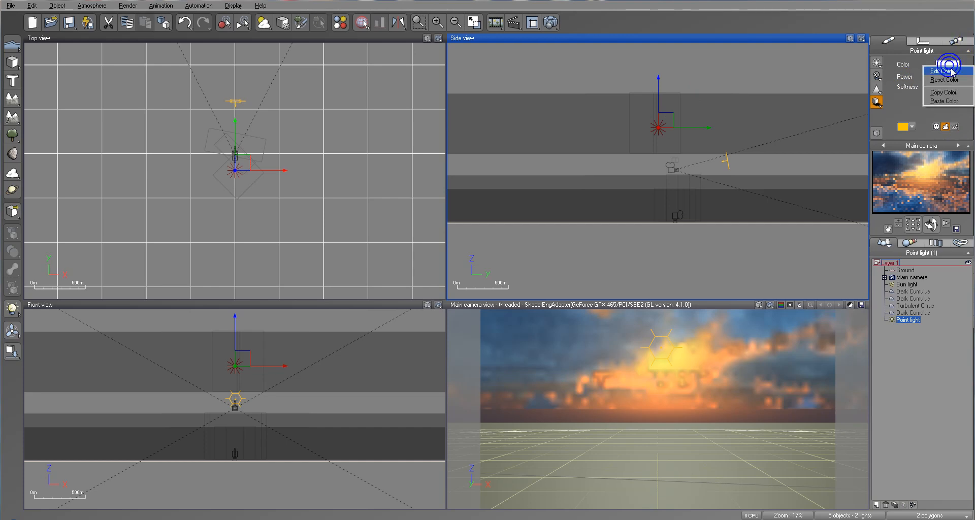
{"action": "left_click", "coordinate": [950, 72]}
{"action": "left_click_drag", "start_coordinate": [555, 324], "coordinate": [609, 323]}
{"action": "left_click", "coordinate": [558, 295]}
{"action": "mouse_move", "coordinate": [560, 293]}
{"action": "left_mouse_down"}
{"action": "mouse_move", "coordinate": [562, 307]}
{"action": "mouse_move", "coordinate": [558, 289]}
{"action": "left_mouse_up"}
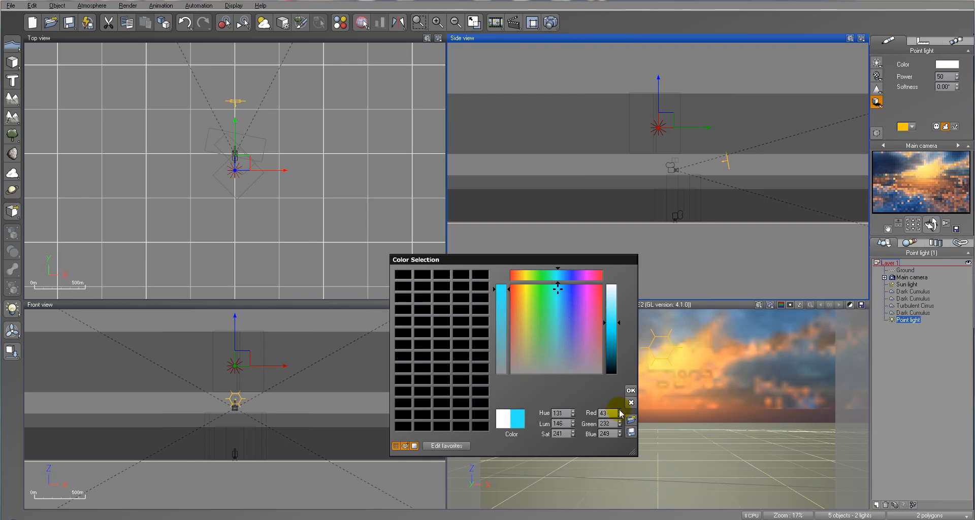
{"action": "left_click", "coordinate": [629, 392]}
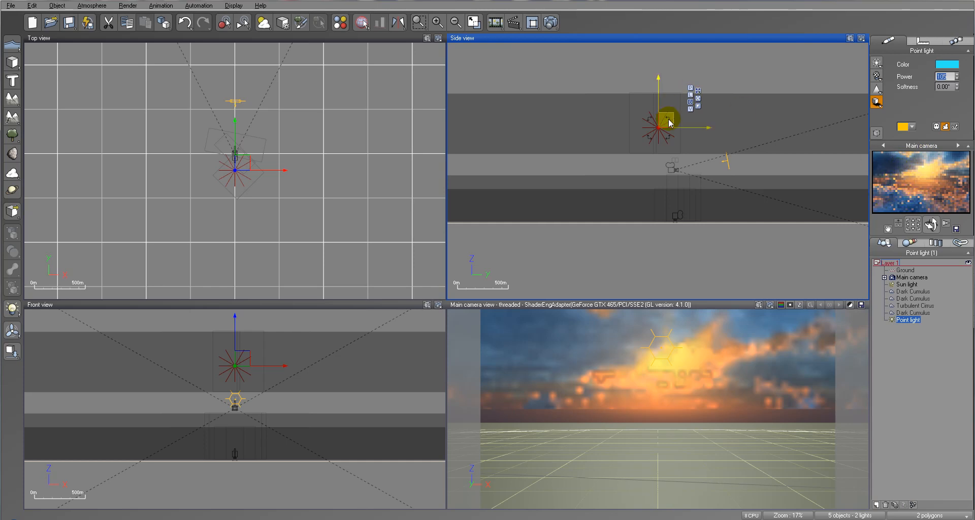
Move the cyan point light higher and slightly farther behind the camera in the side view.
{"action": "left_click_drag", "start_coordinate": [669, 122], "coordinate": [659, 105]}
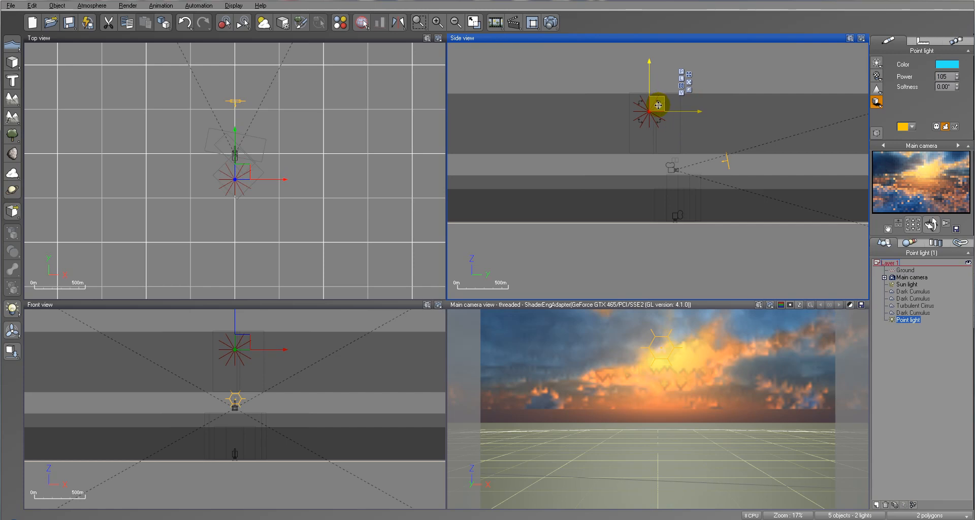
{"action": "key", "text": "ctrl+z"}
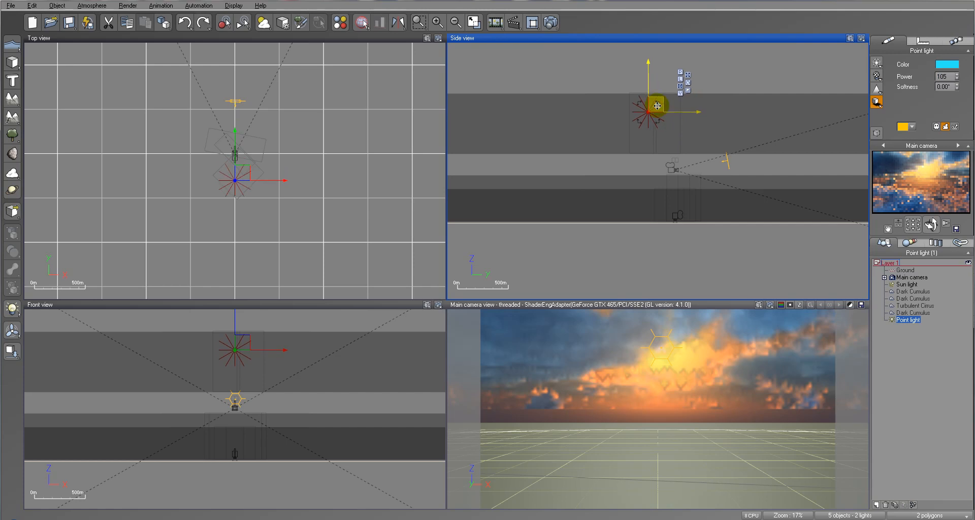
{"action": "left_click_drag", "start_coordinate": [657, 106], "coordinate": [663, 106]}
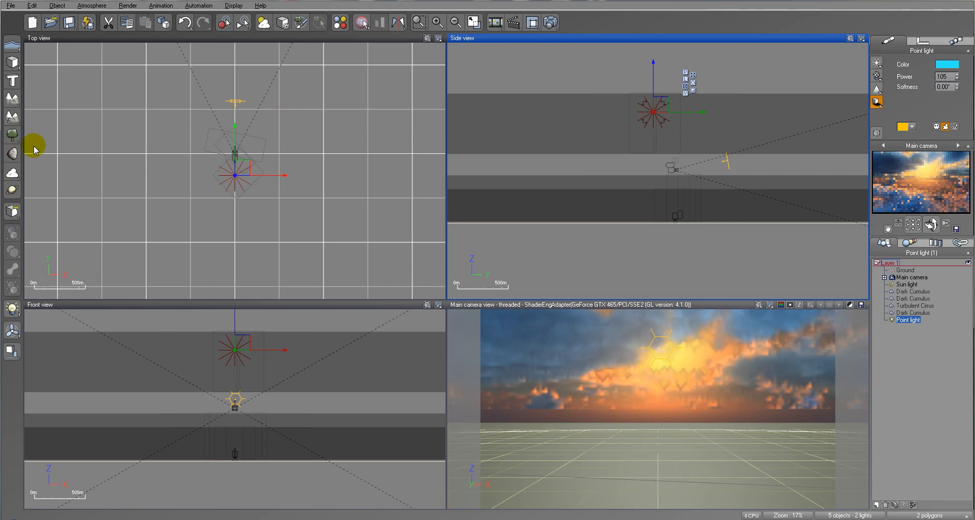
Add a second point light and move it far in front of the camera, just above ground level.
{"action": "left_click", "coordinate": [13, 331]}
{"action": "left_click_drag", "start_coordinate": [241, 167], "coordinate": [244, 68]}
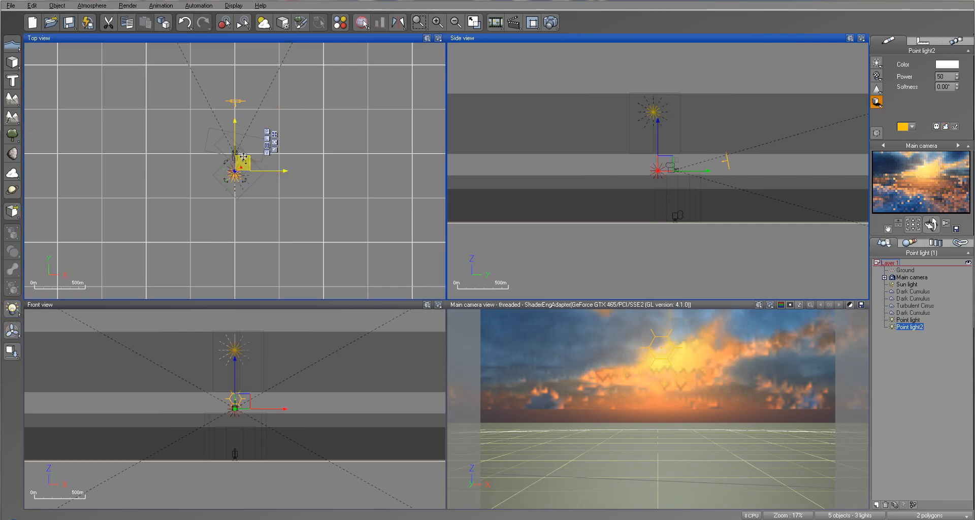
{"action": "right_click_drag", "start_coordinate": [788, 144], "coordinate": [735, 120]}
{"action": "left_click_drag", "start_coordinate": [713, 142], "coordinate": [797, 199]}
{"action": "right_click_drag", "start_coordinate": [797, 198], "coordinate": [574, 186]}
{"action": "left_click_drag", "start_coordinate": [592, 176], "coordinate": [845, 178]}
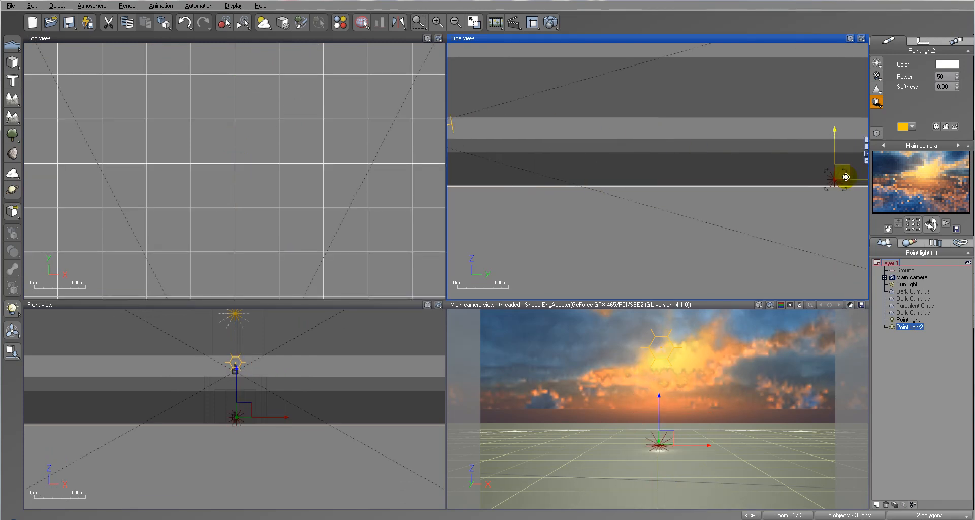
Color the second point light orange-red and set its power to 200.
{"action": "left_click", "coordinate": [948, 64]}
{"action": "left_click_drag", "start_coordinate": [895, 85], "coordinate": [851, 23]}
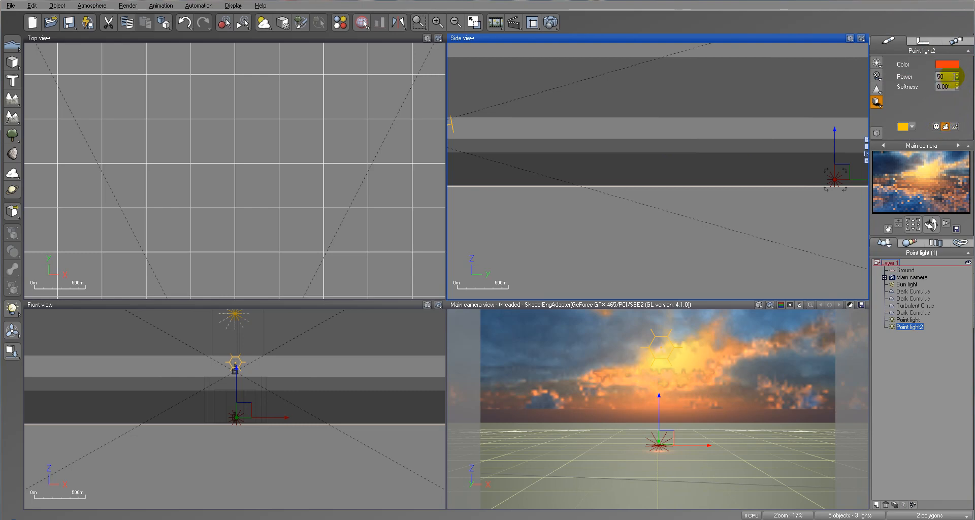
{"action": "left_click_drag", "start_coordinate": [956, 76], "coordinate": [959, 74]}
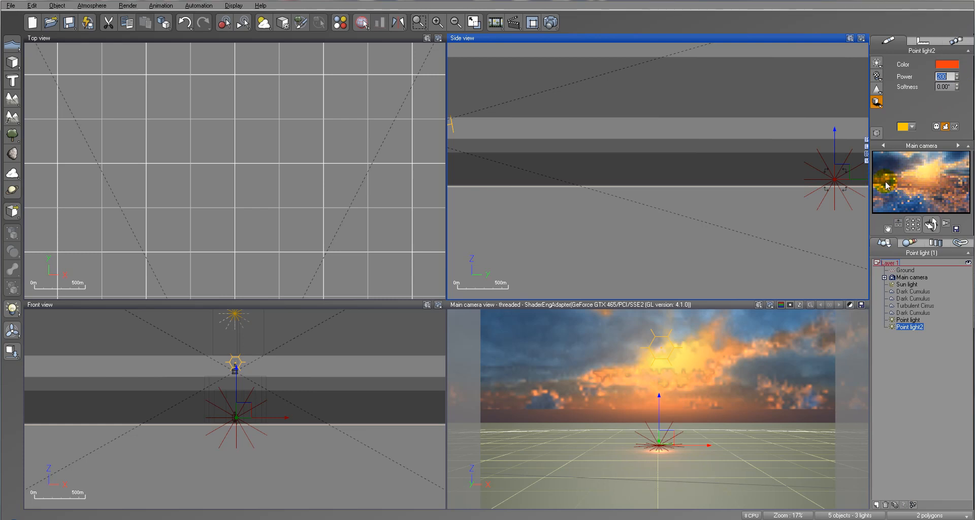
Move the orange-red point light somewhat closer to the camera in the side view, and run a test render of the scene.
{"action": "left_click_drag", "start_coordinate": [848, 180], "coordinate": [786, 177]}
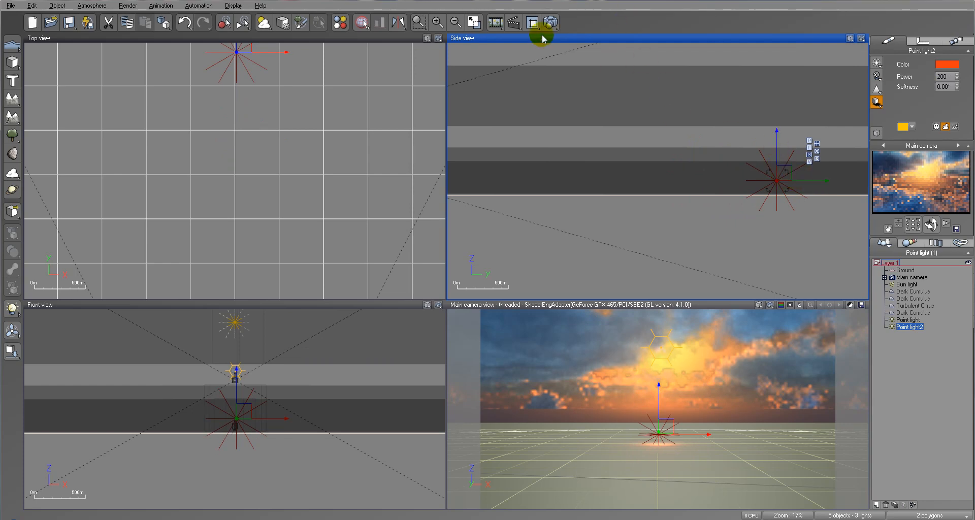
{"action": "left_click", "coordinate": [551, 22]}
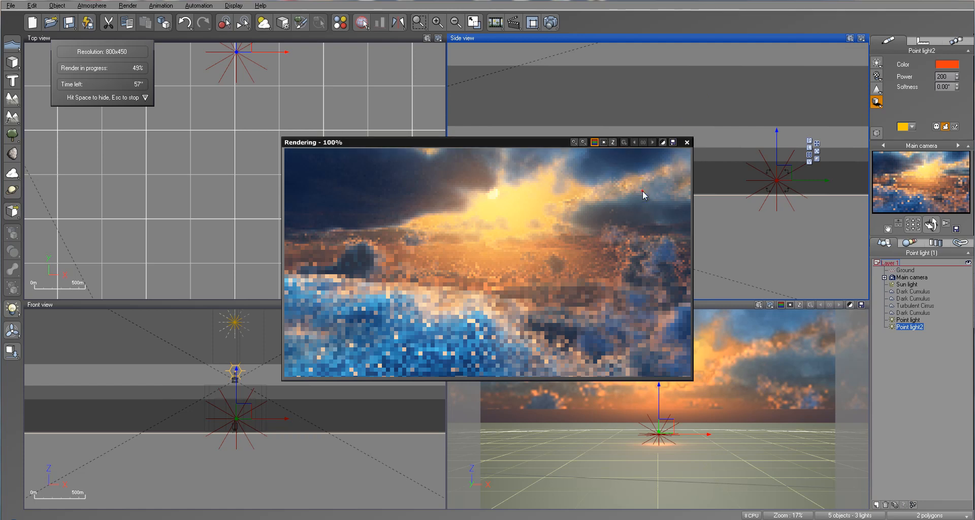
{"action": "key", "text": "Escape"}
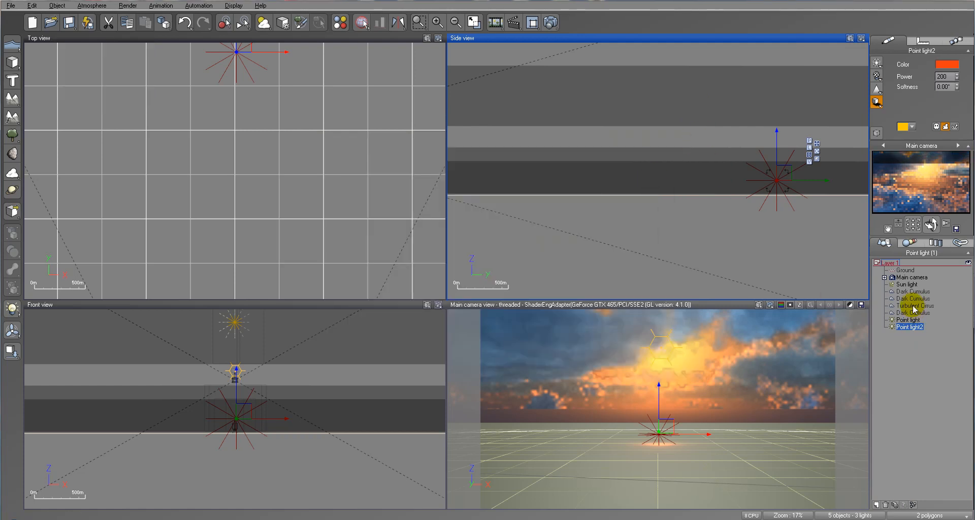
Rotate the second-listed Dark Cumulus layer's dummy in the top view and move it ahead of the camera, slightly to the left.
{"action": "left_click", "coordinate": [913, 291]}
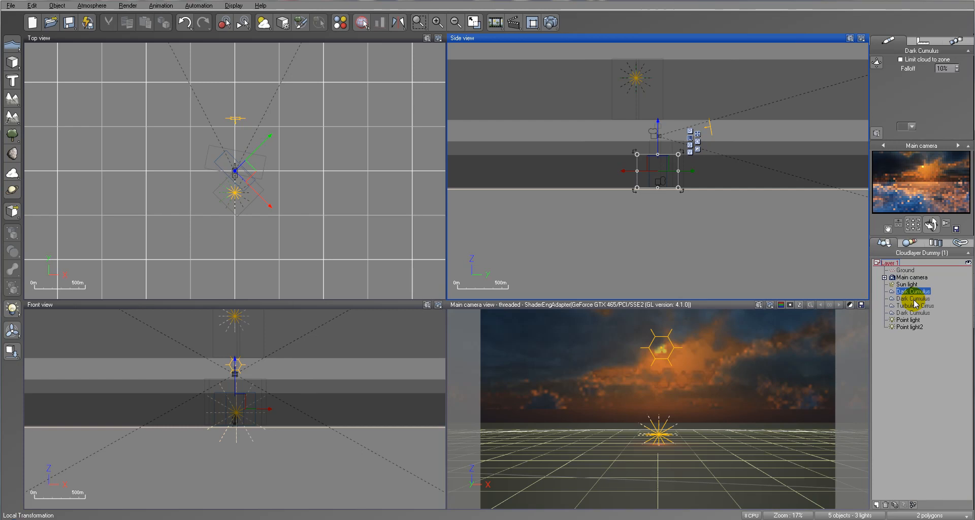
{"action": "left_click", "coordinate": [914, 300]}
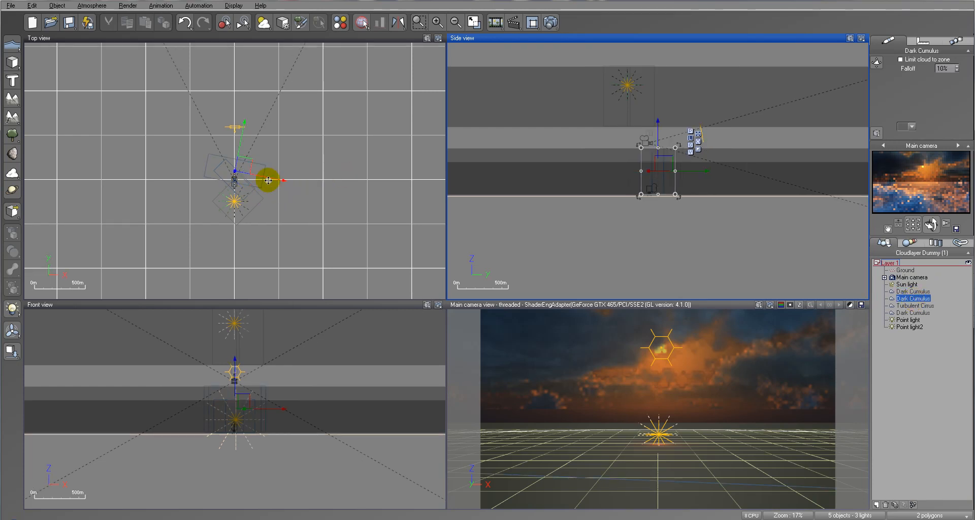
{"action": "left_click", "coordinate": [248, 174]}
{"action": "left_click_drag", "start_coordinate": [271, 193], "coordinate": [231, 155]}
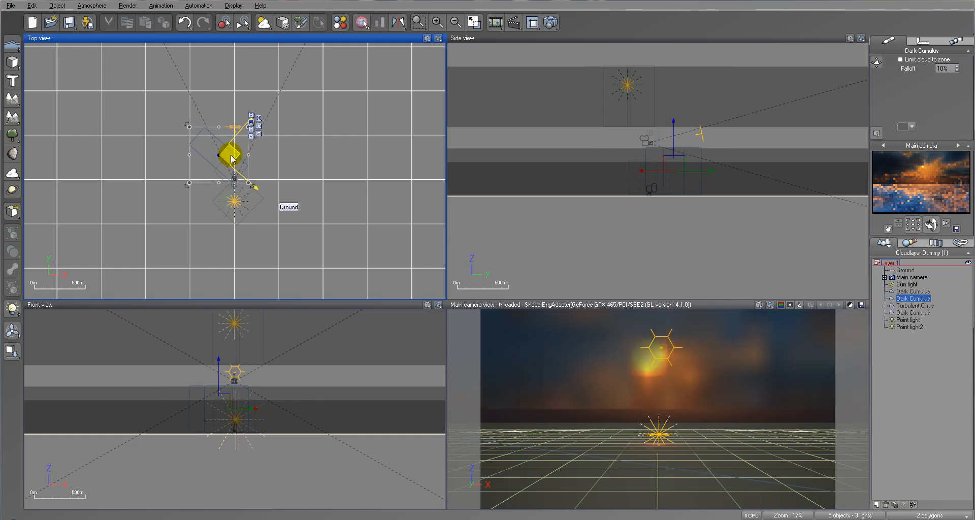
Rotate the first-listed Dark Cumulus layer's dummy in the top view and move it well ahead of the camera, slightly to the right.
{"action": "left_click", "coordinate": [913, 291]}
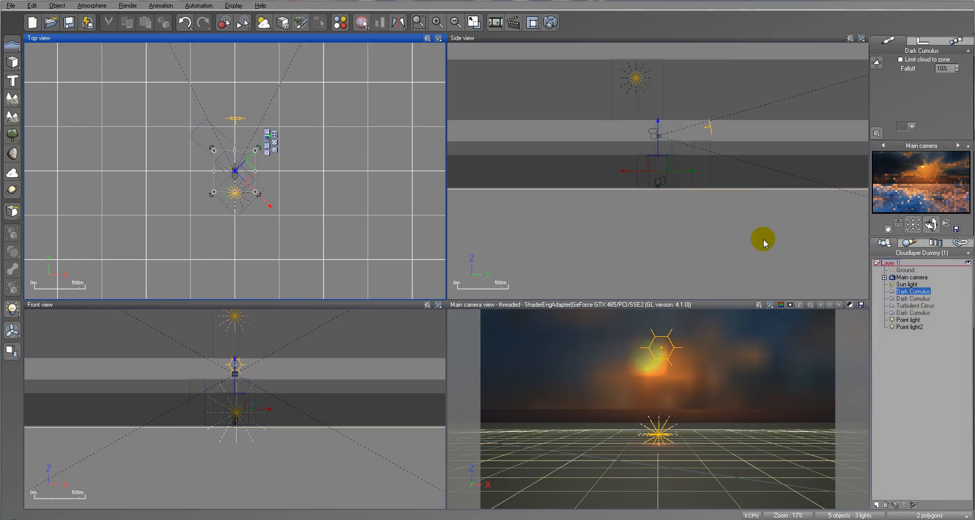
{"action": "left_click", "coordinate": [246, 164]}
{"action": "left_click_drag", "start_coordinate": [212, 192], "coordinate": [267, 153]}
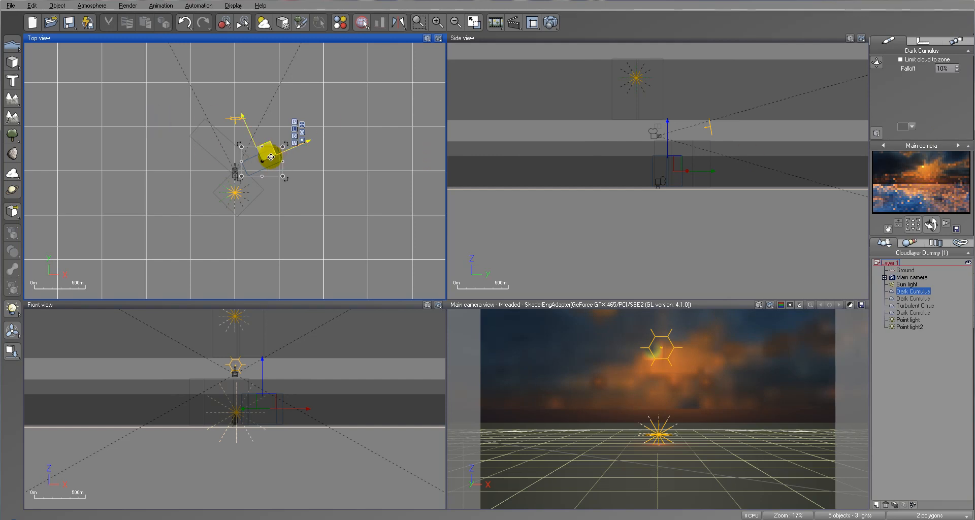
{"action": "left_click_drag", "start_coordinate": [270, 157], "coordinate": [264, 115]}
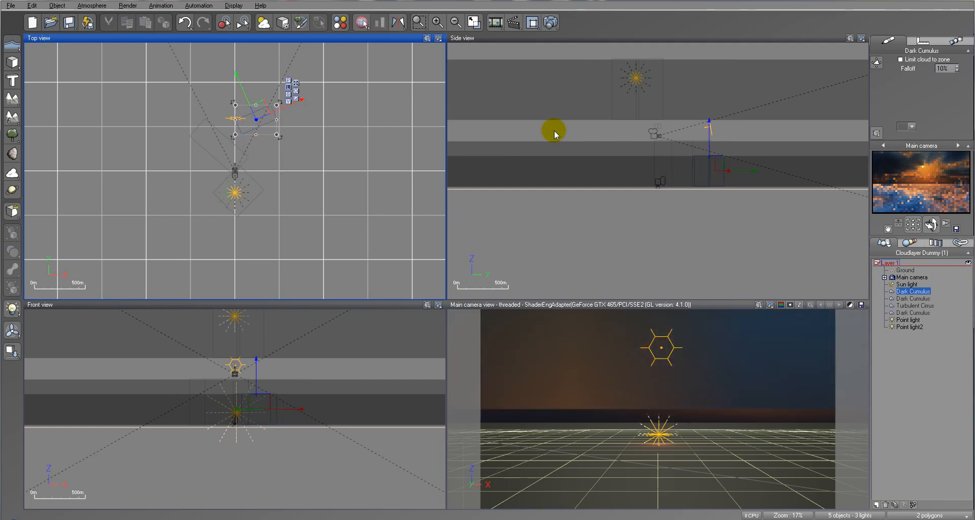
{"action": "right_click", "coordinate": [910, 170]}
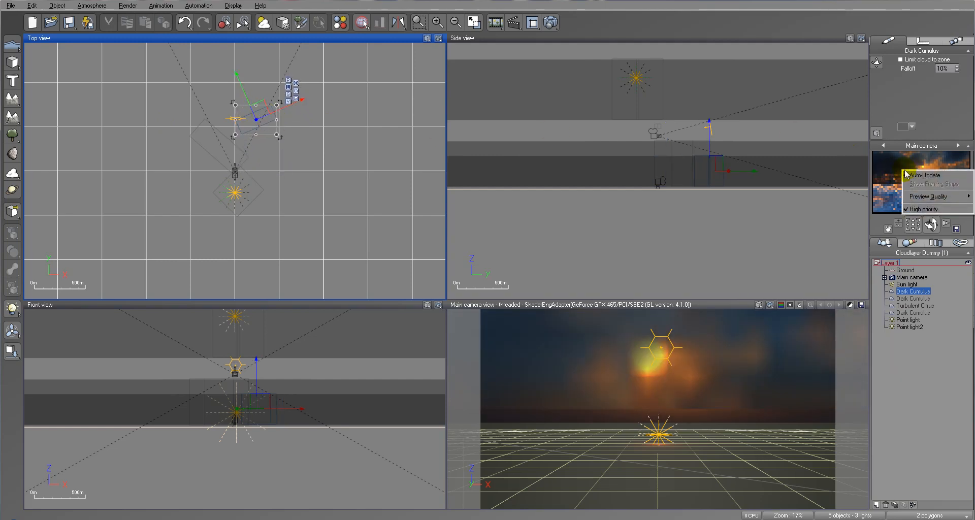
{"action": "left_click", "coordinate": [916, 175]}
{"action": "right_click", "coordinate": [916, 173]}
{"action": "left_click", "coordinate": [920, 179]}
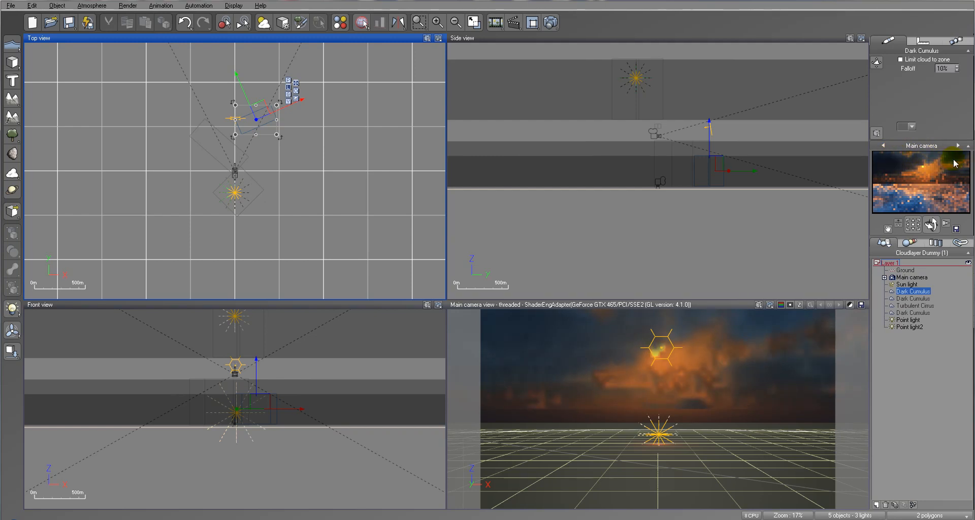
For the Dark Cumulus layer listed above Turbulent Cirrus, set the detail amount to 81% and the scale to 0.25, and accept the atmosphere changes.
{"action": "left_click", "coordinate": [93, 6]}
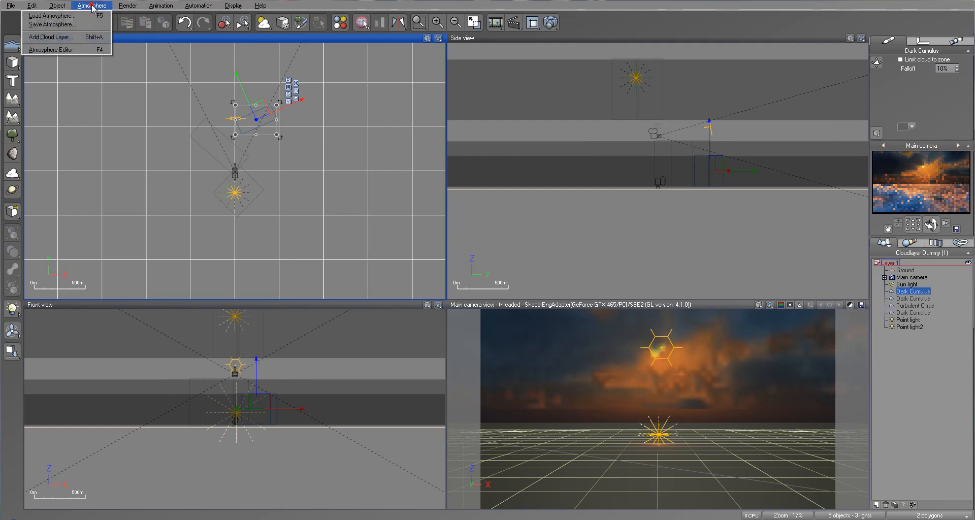
{"action": "left_click", "coordinate": [78, 48]}
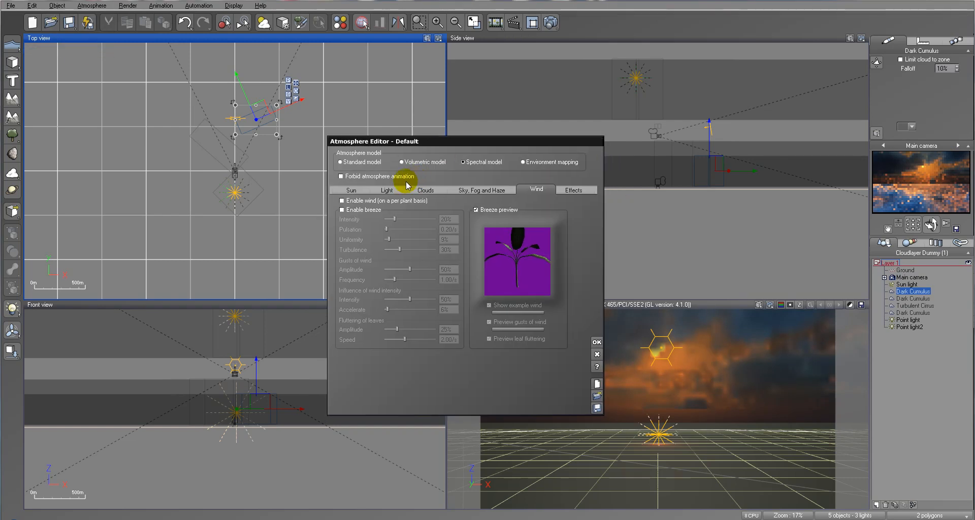
{"action": "left_click", "coordinate": [423, 190]}
{"action": "left_click", "coordinate": [363, 210]}
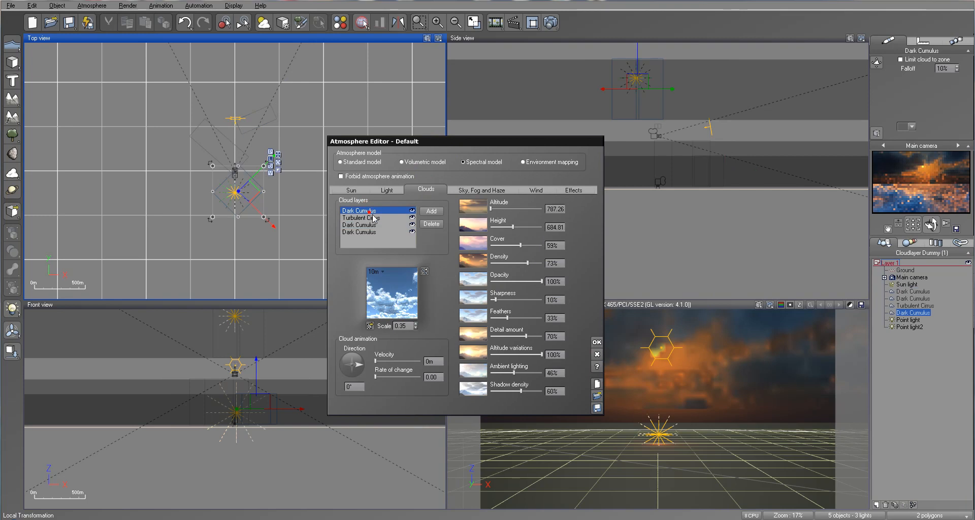
{"action": "left_click", "coordinate": [528, 332]}
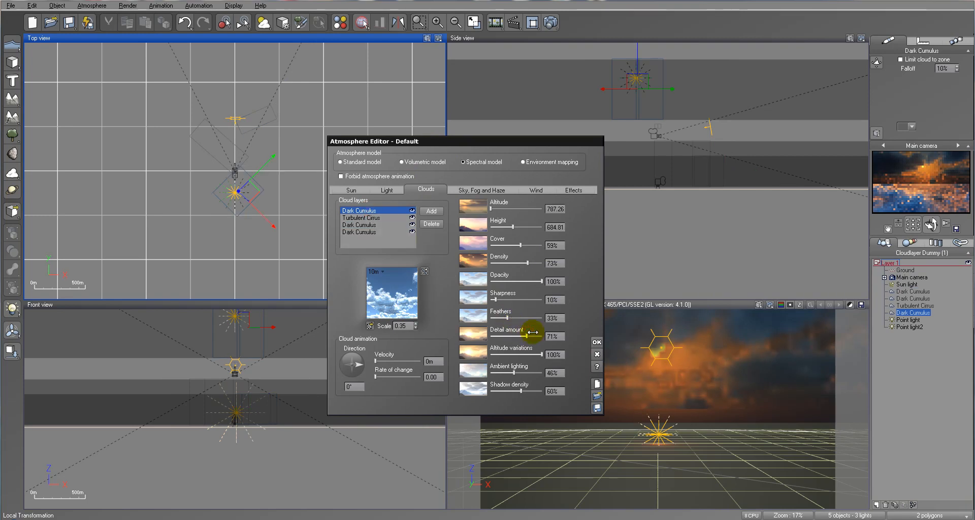
{"action": "left_click", "coordinate": [415, 328]}
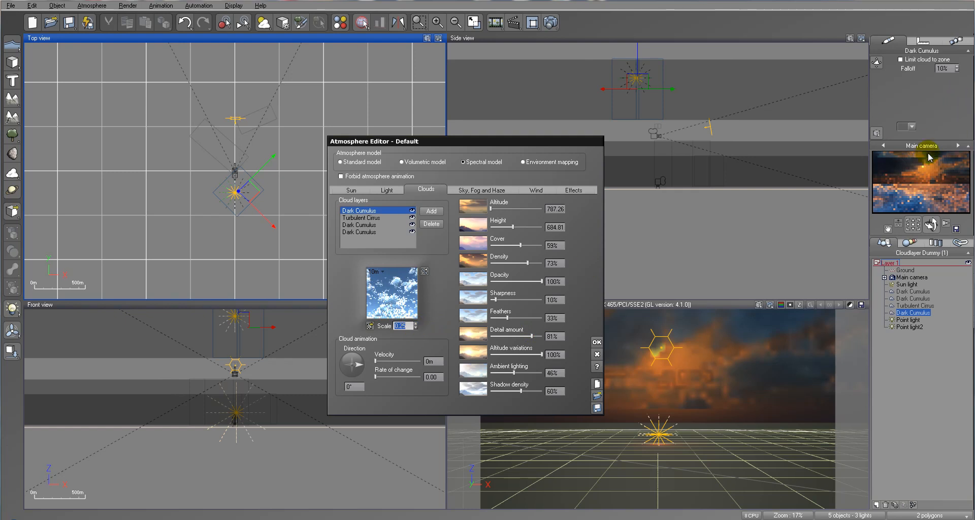
{"action": "left_click", "coordinate": [932, 197]}
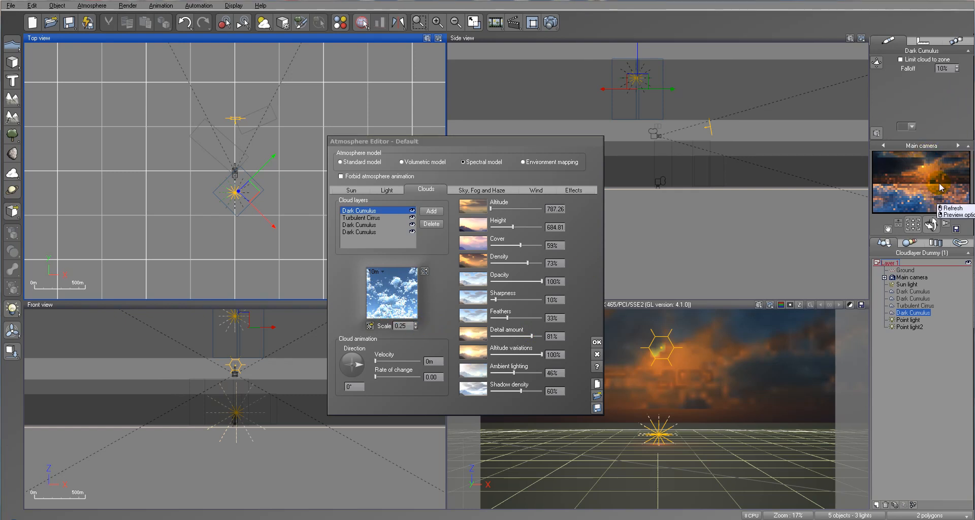
{"action": "left_click", "coordinate": [596, 341]}
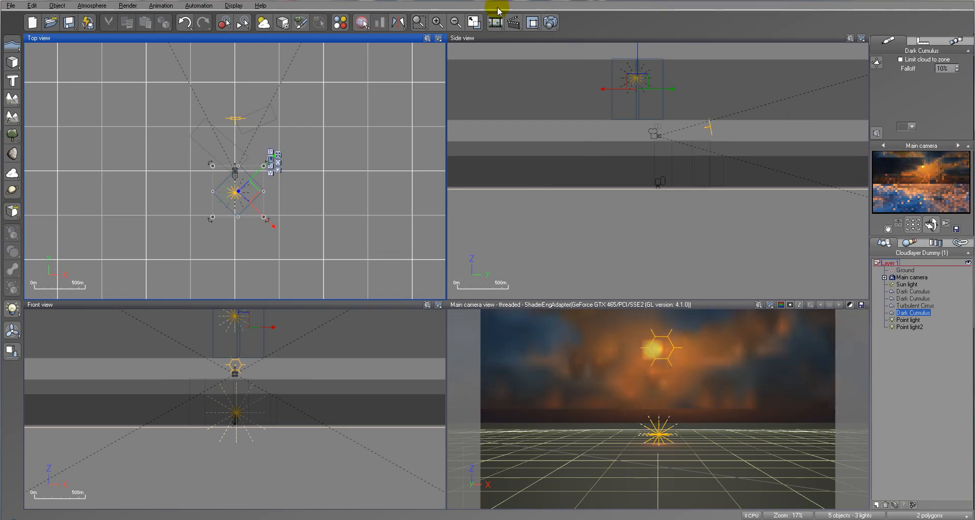
Set the cover of the Dark Cumulus layer directly below Turbulent Cirrus to 79%, set the atmosphere's quality boost to 0.17, and accept.
{"action": "left_click", "coordinate": [550, 22]}
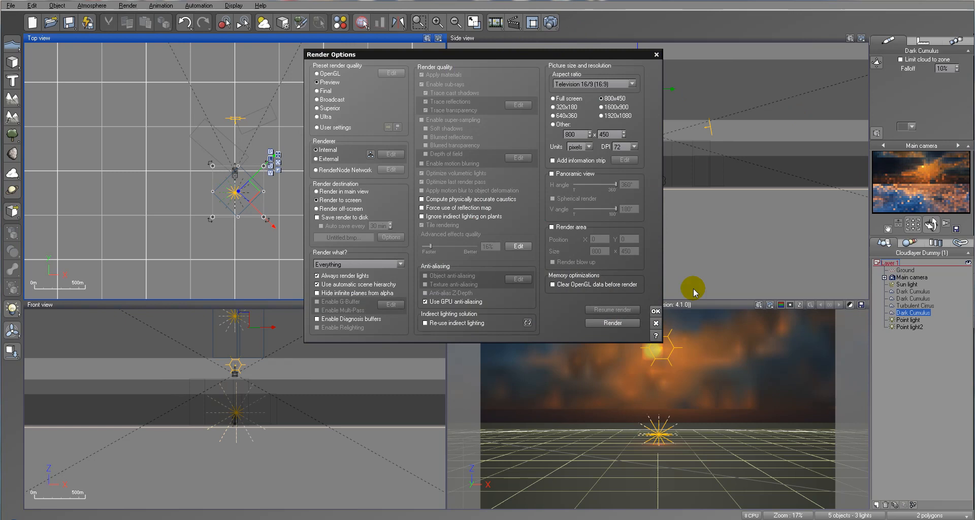
{"action": "left_click", "coordinate": [657, 322]}
{"action": "left_click", "coordinate": [93, 6]}
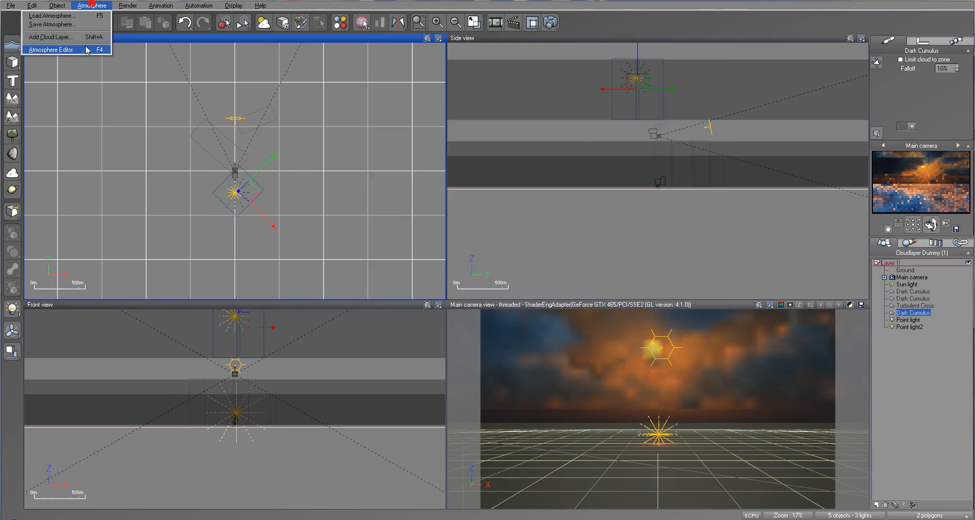
{"action": "left_click", "coordinate": [109, 53]}
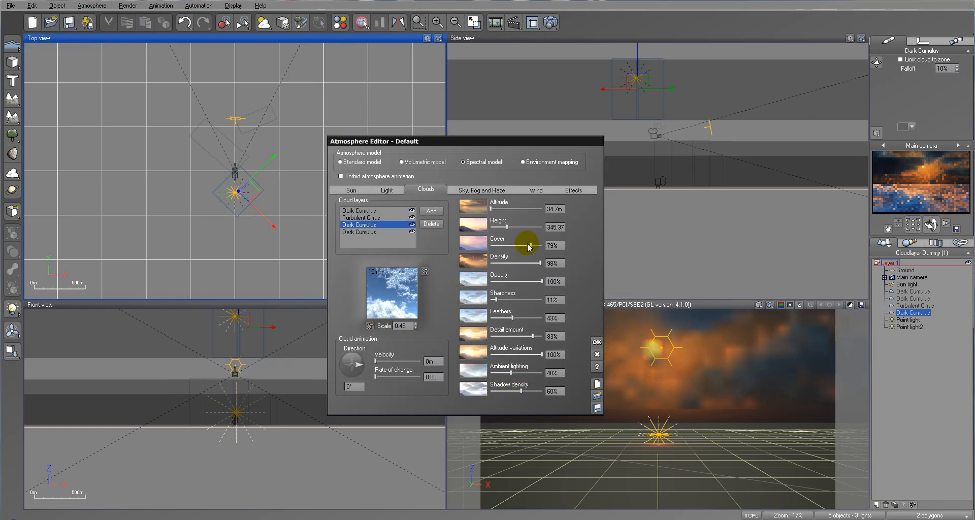
{"action": "left_click", "coordinate": [483, 190]}
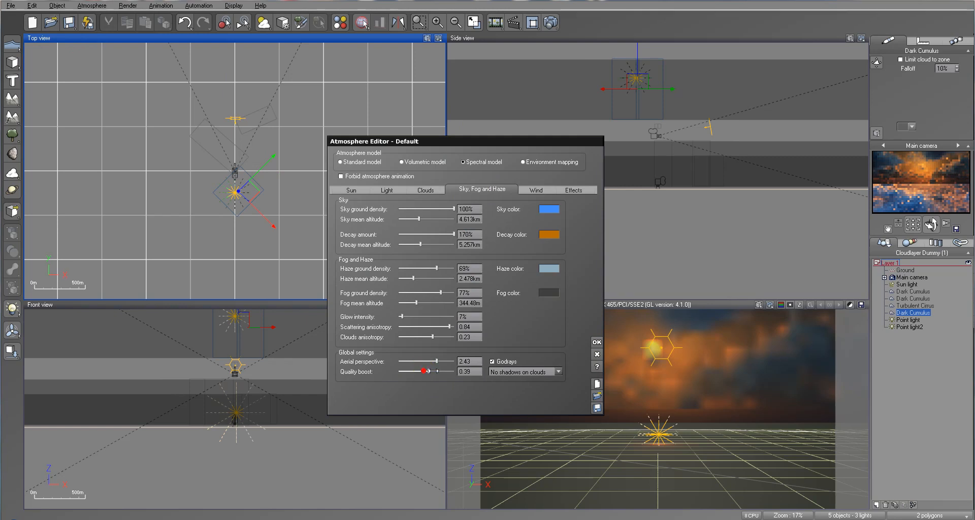
{"action": "left_click_drag", "start_coordinate": [433, 372], "coordinate": [427, 371]}
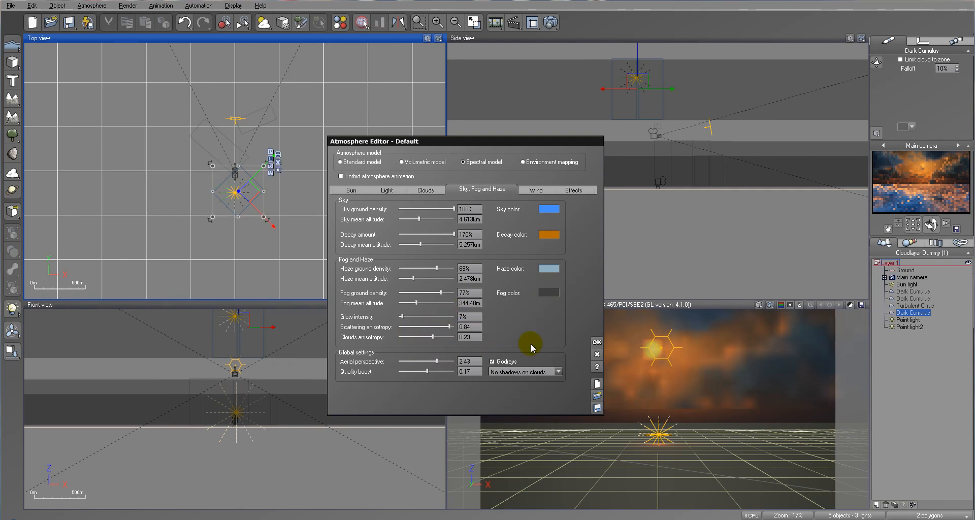
{"action": "left_click", "coordinate": [597, 342]}
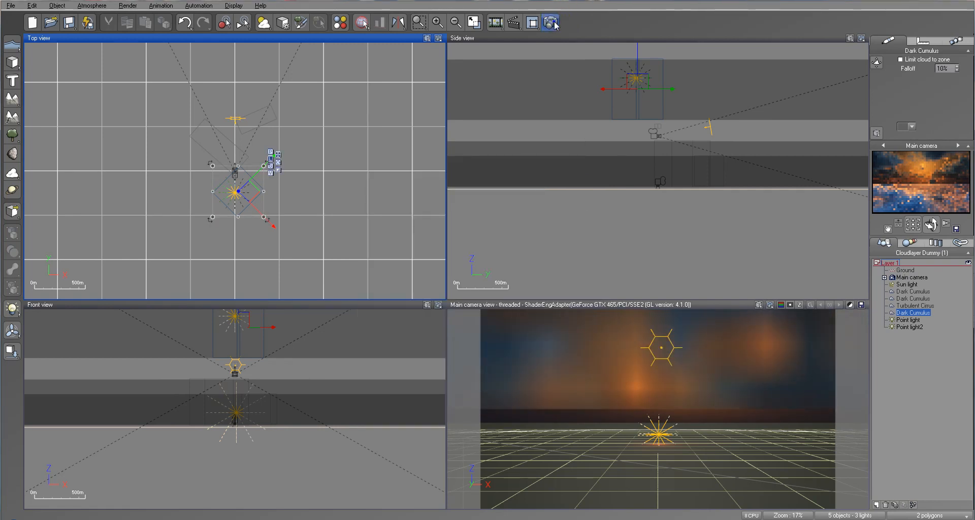
Render the cloud scene to screen using the Final quality preset.
{"action": "left_click", "coordinate": [552, 22]}
{"action": "left_click", "coordinate": [323, 90]}
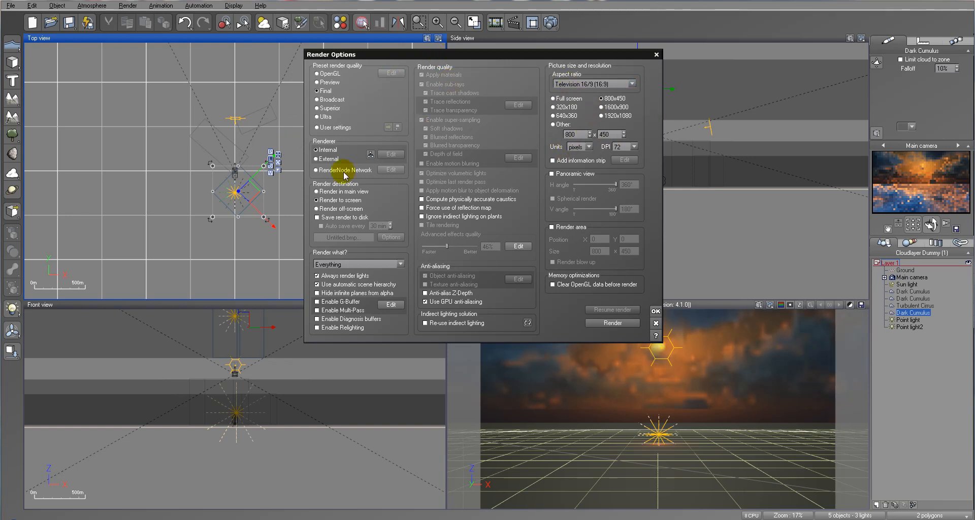
{"action": "left_click", "coordinate": [628, 324]}
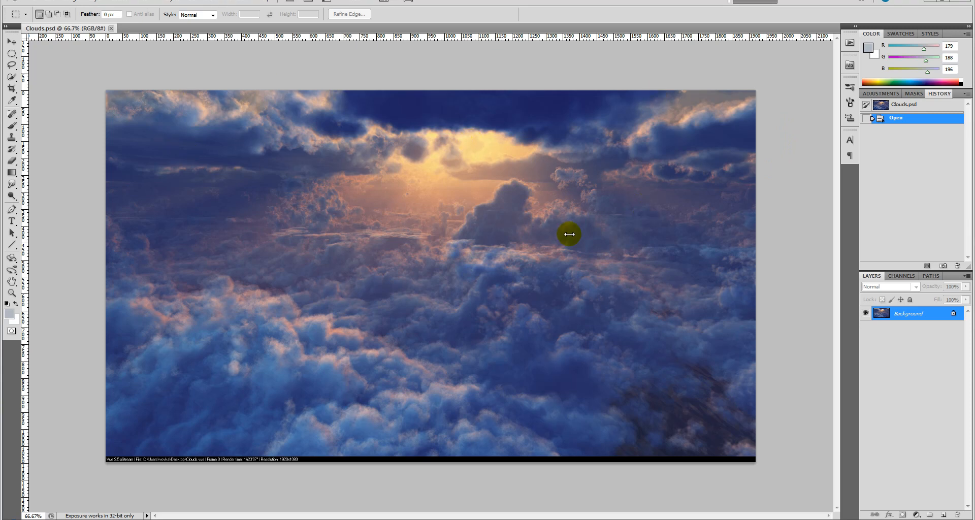
In Photoshop, check the render information strip of Clouds.psd, and crop the image to remove that black strip along its lower edge.
{"action": "double_click", "coordinate": [6, 292]}
{"action": "scroll", "coordinate": [180, 298], "scroll_direction": "down", "scroll_amount": 3}
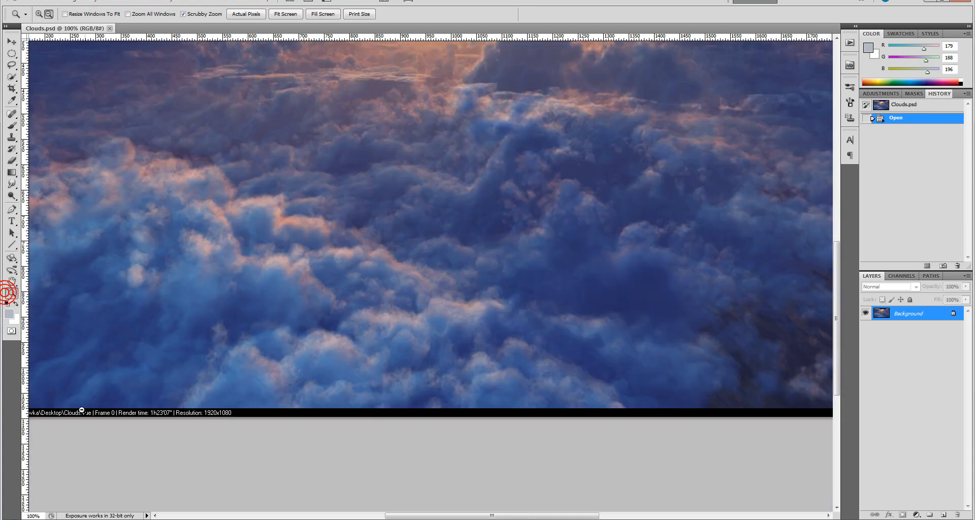
{"action": "left_click_drag", "start_coordinate": [450, 514], "coordinate": [382, 514]}
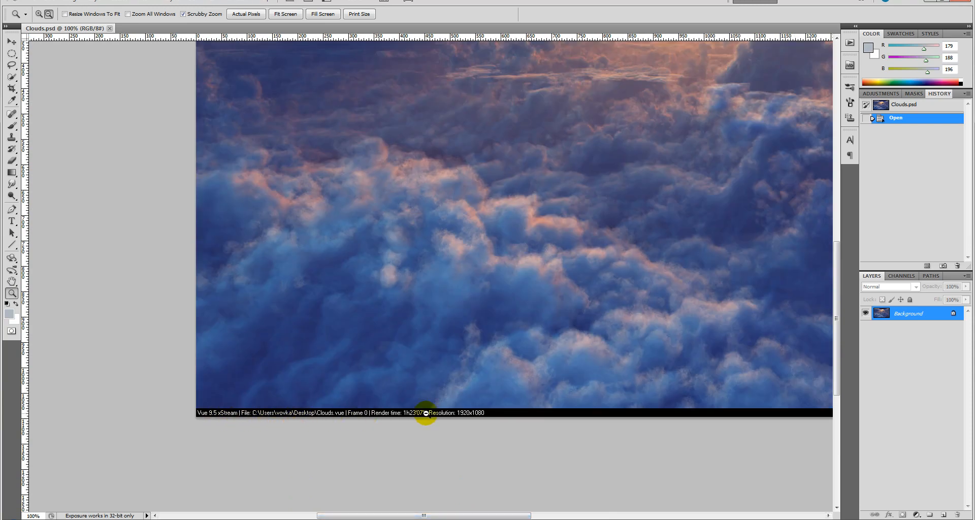
{"action": "left_click", "coordinate": [559, 401], "text": "alt"}
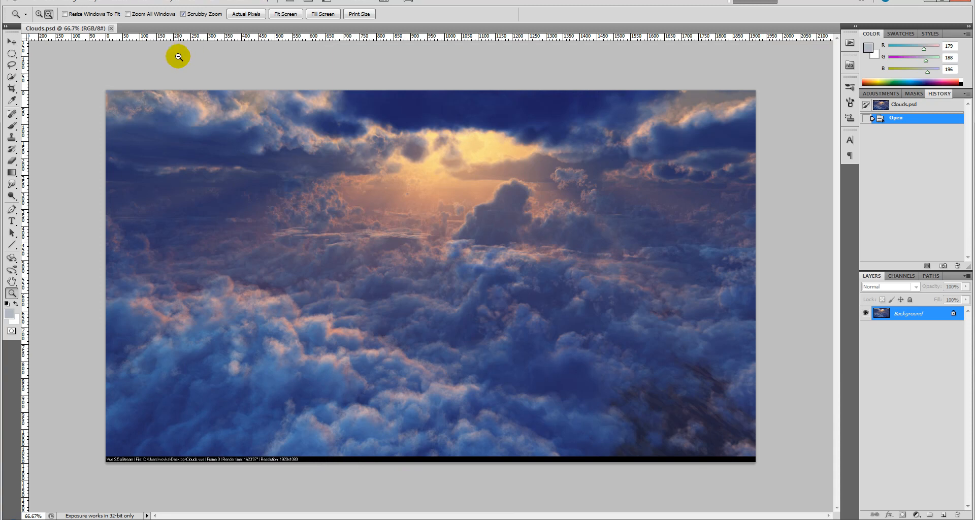
{"action": "left_click", "coordinate": [12, 89]}
{"action": "left_click_drag", "start_coordinate": [103, 87], "coordinate": [799, 455]}
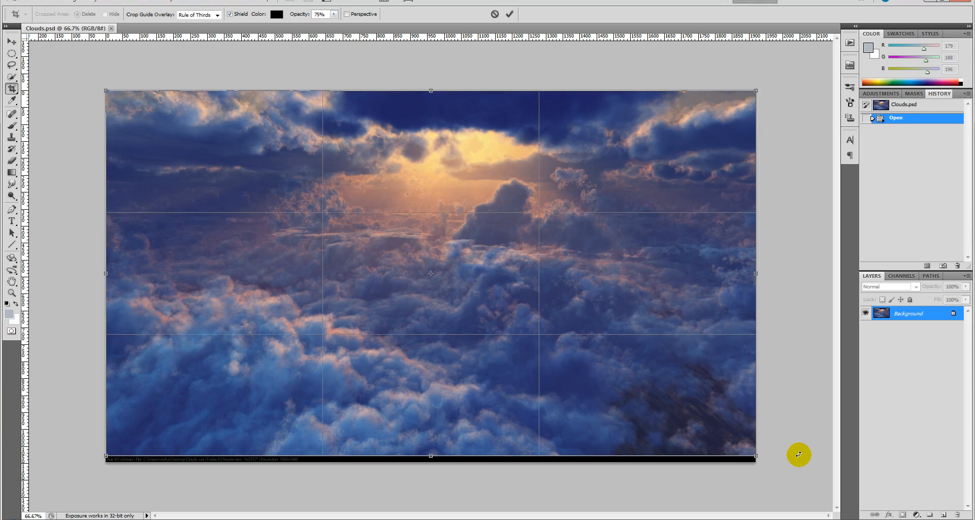
{"action": "key", "text": "Return"}
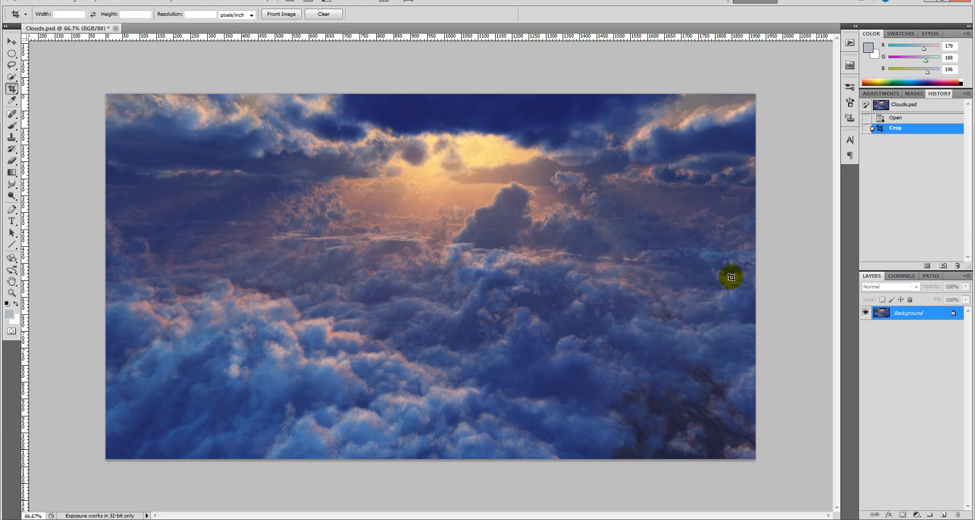
Strongly increase the image's vibrance with the Vibrance adjustment and accept it.
{"action": "left_click", "coordinate": [12, 42]}
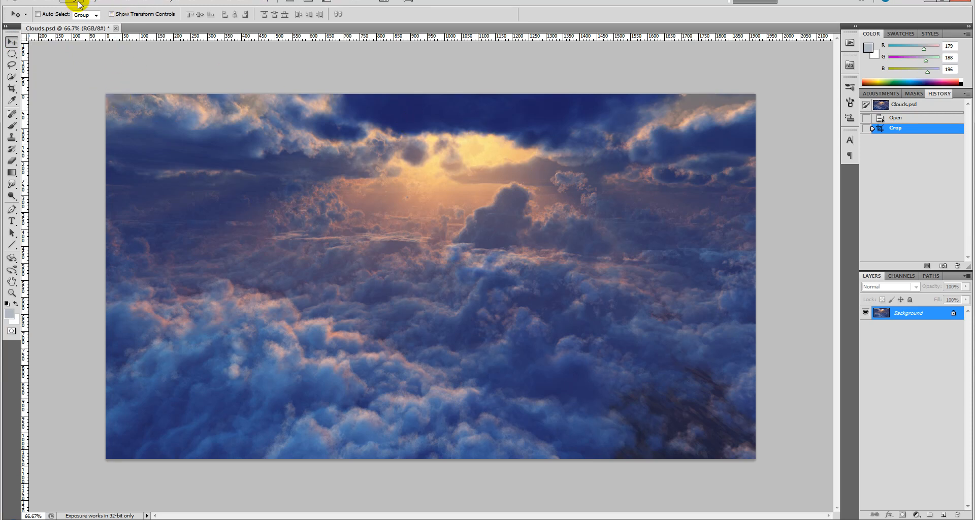
{"action": "left_click", "coordinate": [82, 4]}
{"action": "mouse_move", "coordinate": [146, 23]}
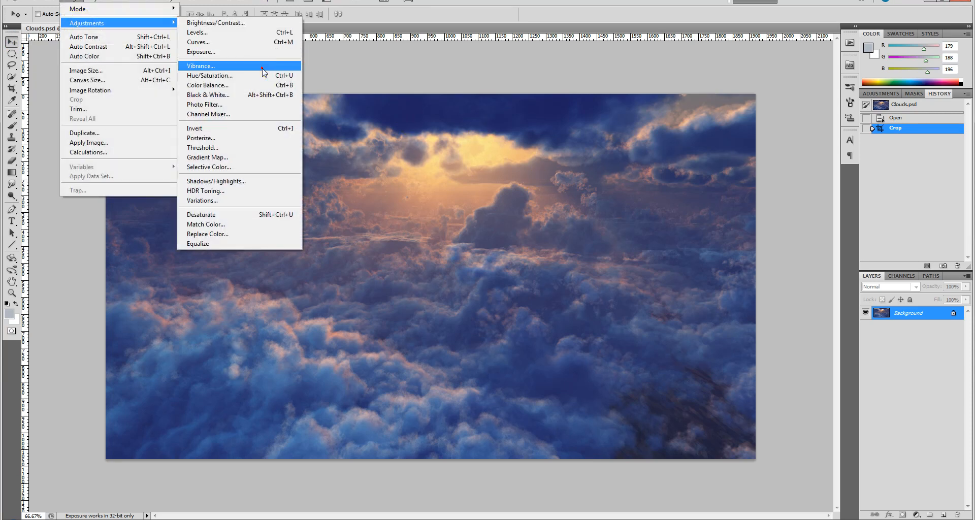
{"action": "left_click", "coordinate": [262, 67]}
{"action": "left_click_drag", "start_coordinate": [833, 226], "coordinate": [866, 224]}
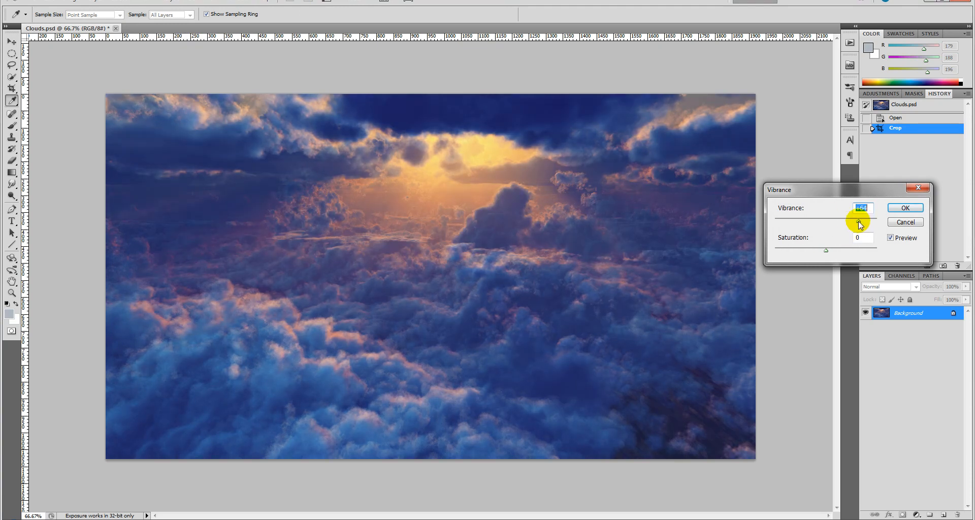
{"action": "left_click", "coordinate": [905, 208]}
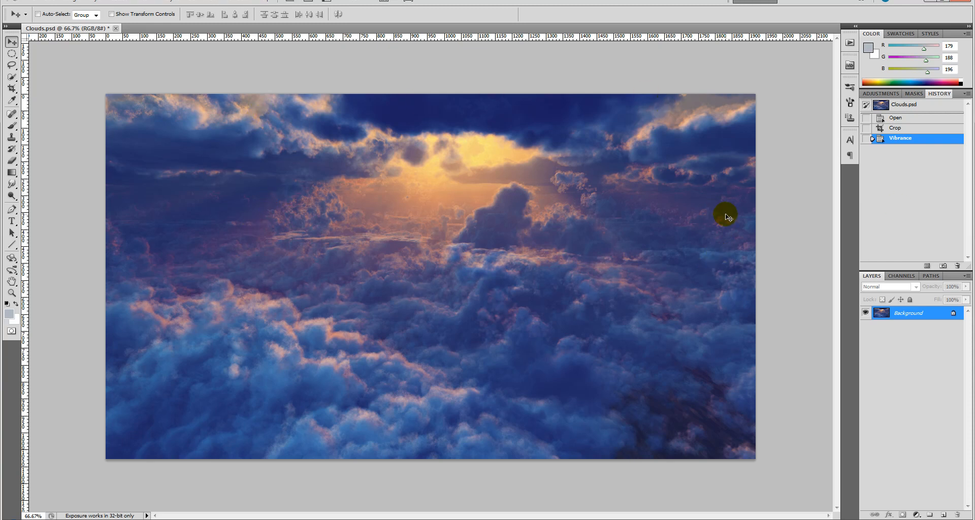
Select the whole canvas with the background layer active and paste a copy of it as a new layer.
{"action": "left_click", "coordinate": [12, 53]}
{"action": "right_click", "coordinate": [12, 53]}
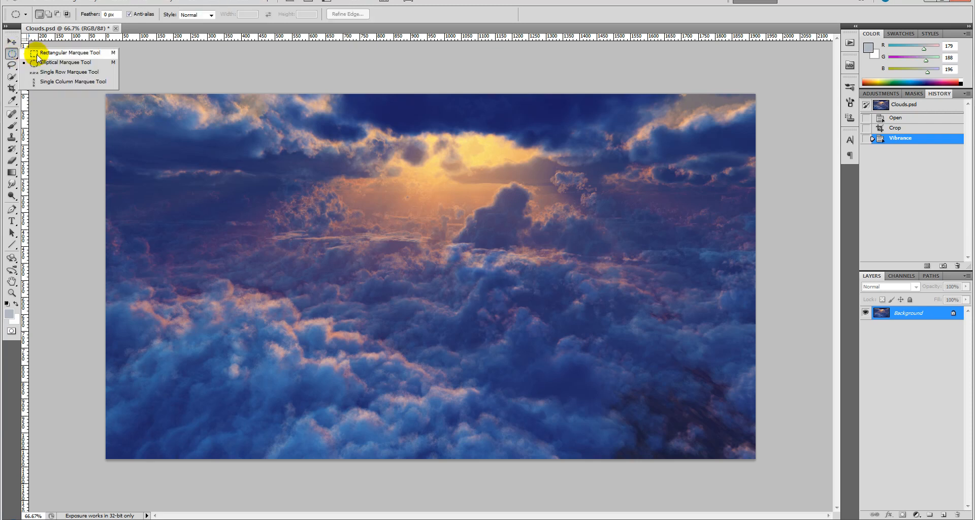
{"action": "left_click", "coordinate": [35, 46]}
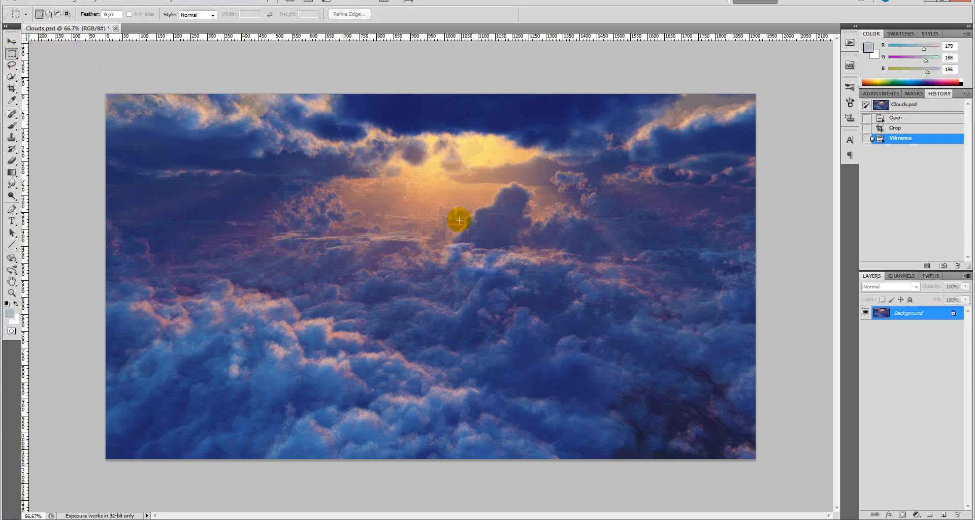
{"action": "left_click", "coordinate": [875, 311], "text": "ctrl"}
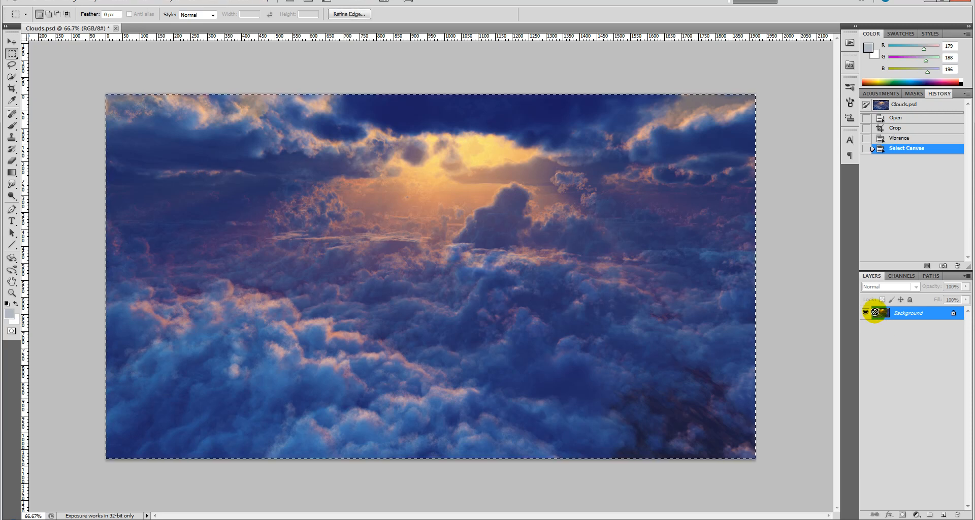
{"action": "key", "text": "ctrl+c"}
{"action": "key", "text": "ctrl+v"}
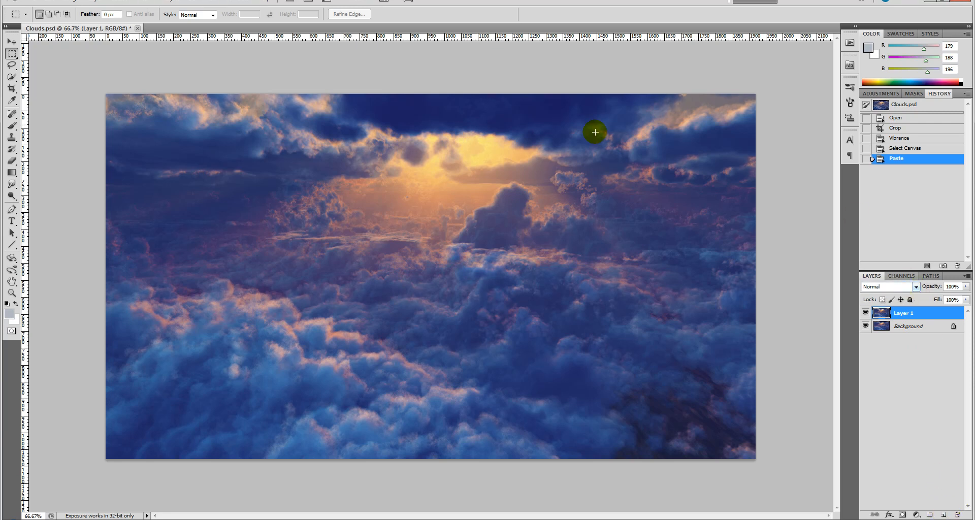
Apply a Color Balance to the midtones of Layer 1 with Cyan-Red at +13 and Magenta-Green at -16.
{"action": "left_click", "coordinate": [68, 2]}
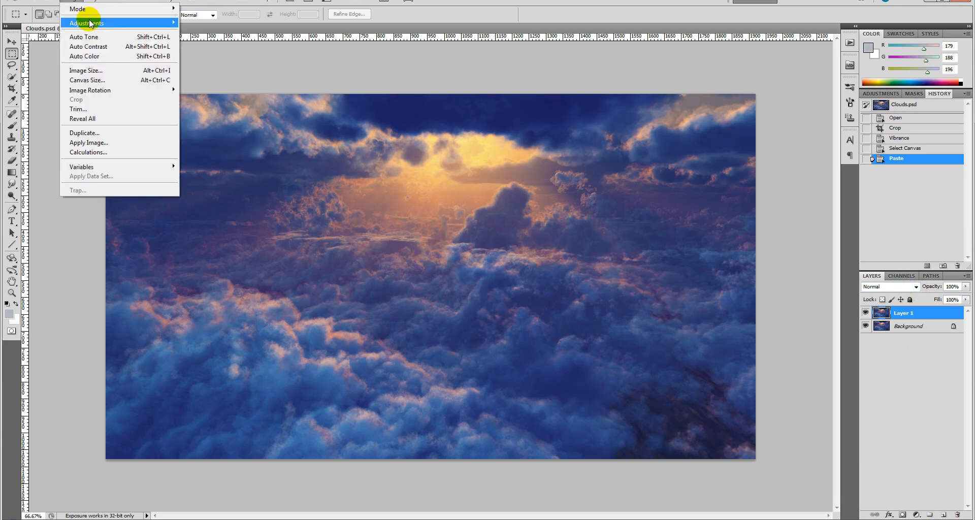
{"action": "mouse_move", "coordinate": [142, 23]}
{"action": "left_click", "coordinate": [226, 84]}
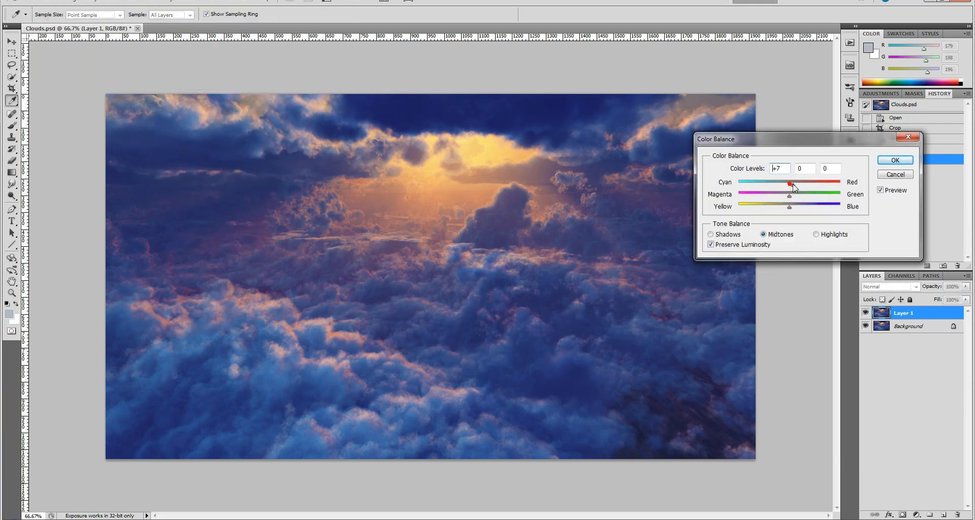
{"action": "left_click_drag", "start_coordinate": [797, 184], "coordinate": [781, 195]}
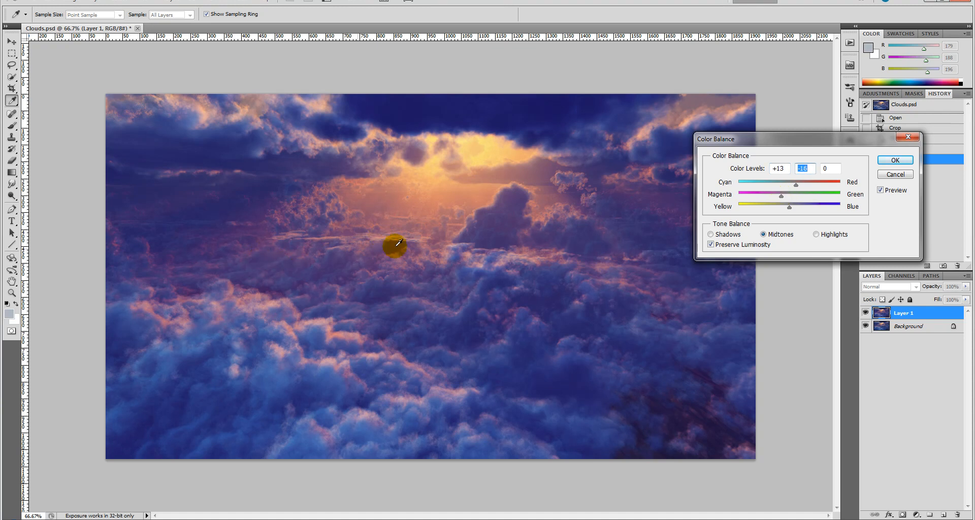
{"action": "left_click", "coordinate": [895, 160]}
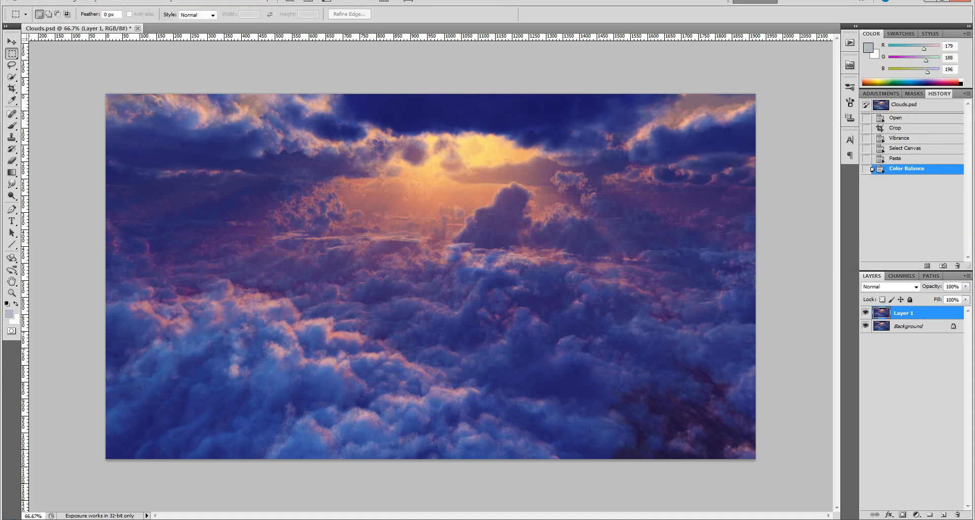
Add a layer mask to Layer 1 and draw reflected gradients on it to hide the colour shift in a horizontal band.
{"action": "left_click", "coordinate": [902, 515]}
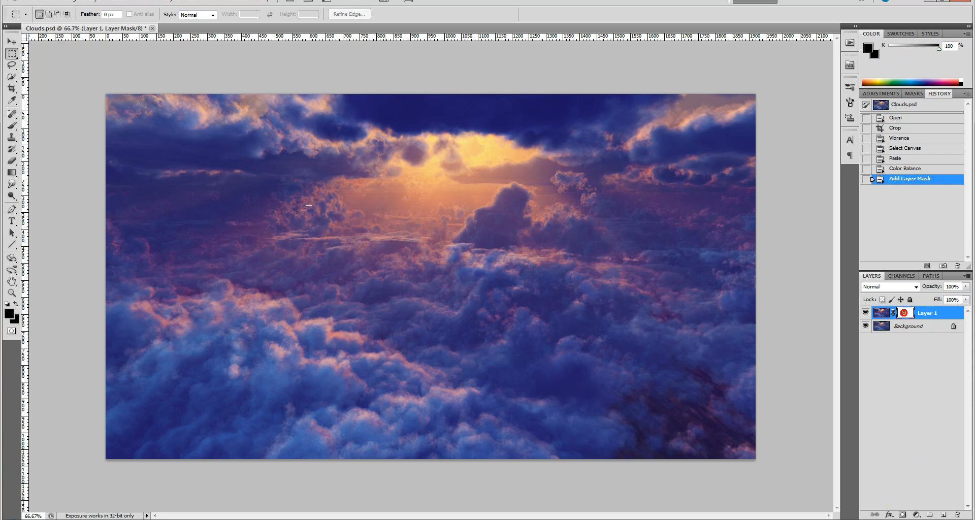
{"action": "left_click", "coordinate": [11, 172]}
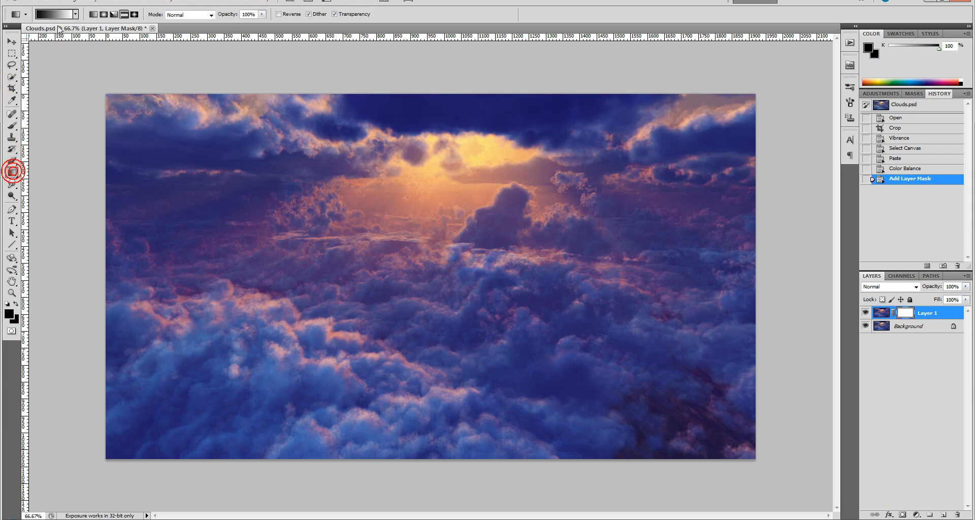
{"action": "left_click", "coordinate": [123, 14]}
{"action": "left_click_drag", "start_coordinate": [434, 357], "coordinate": [435, 458]}
{"action": "left_click_drag", "start_coordinate": [417, 315], "coordinate": [418, 253]}
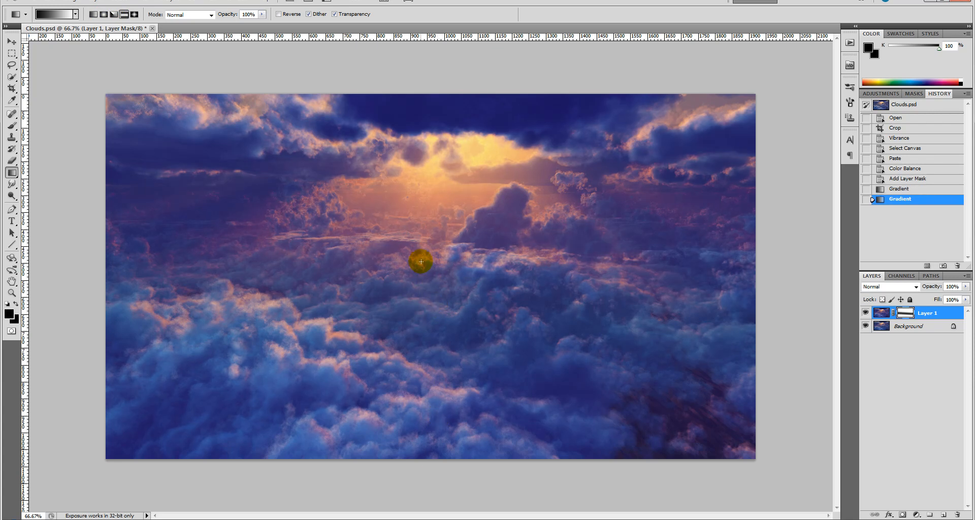
{"action": "left_click_drag", "start_coordinate": [411, 336], "coordinate": [411, 337]}
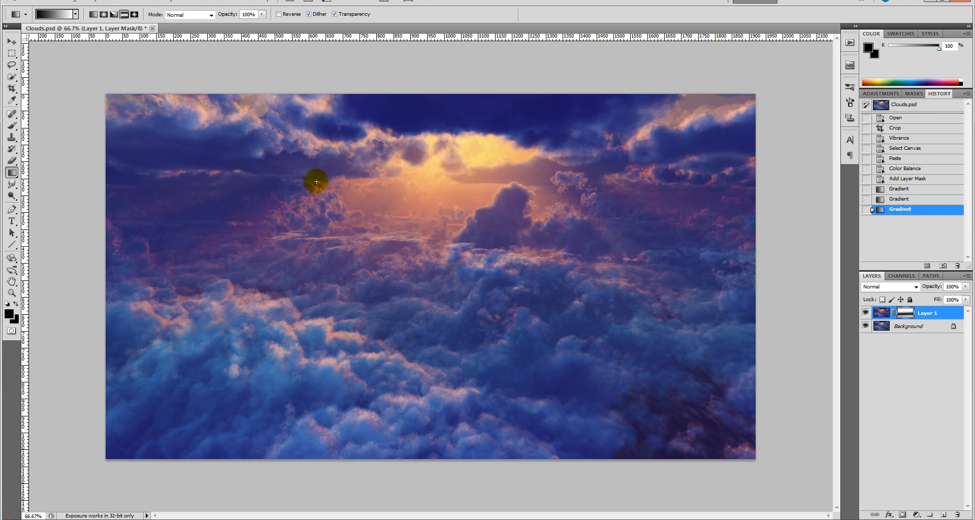
{"action": "left_click_drag", "start_coordinate": [357, 199], "coordinate": [356, 216]}
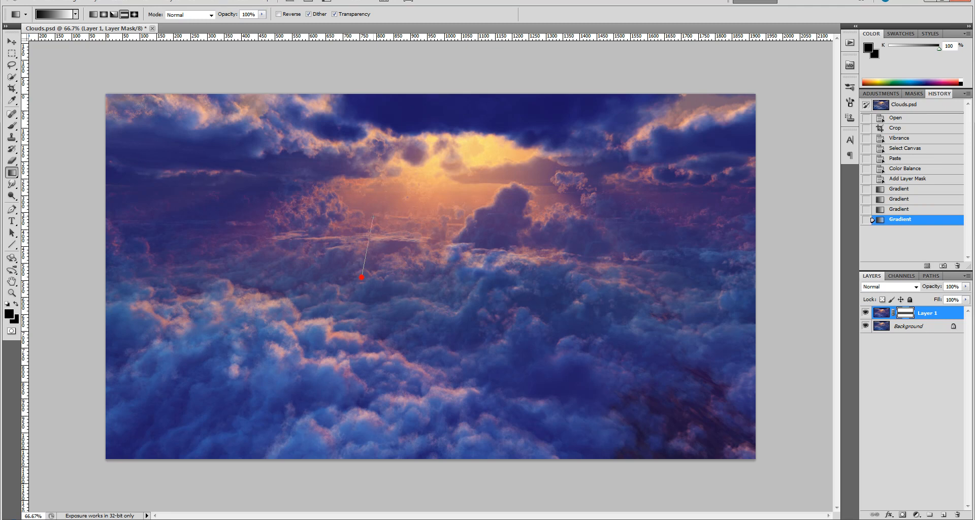
{"action": "left_click_drag", "start_coordinate": [361, 276], "coordinate": [362, 277]}
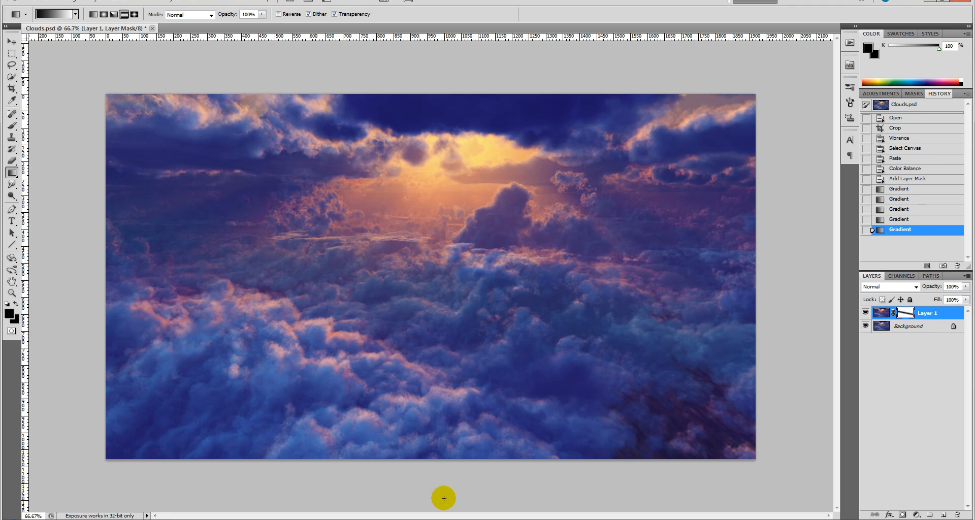
{"action": "left_click_drag", "start_coordinate": [416, 231], "coordinate": [413, 227]}
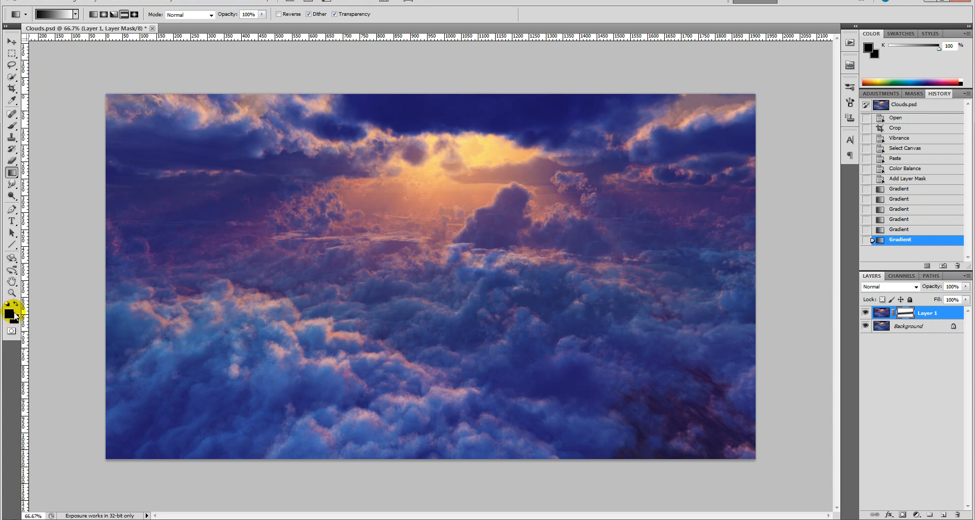
Try a white foreground colour (ffffff) with a vertical reflected gradient drawn across the horizon on the mask.
{"action": "left_click", "coordinate": [14, 315]}
{"action": "left_click_drag", "start_coordinate": [543, 253], "coordinate": [489, 210]}
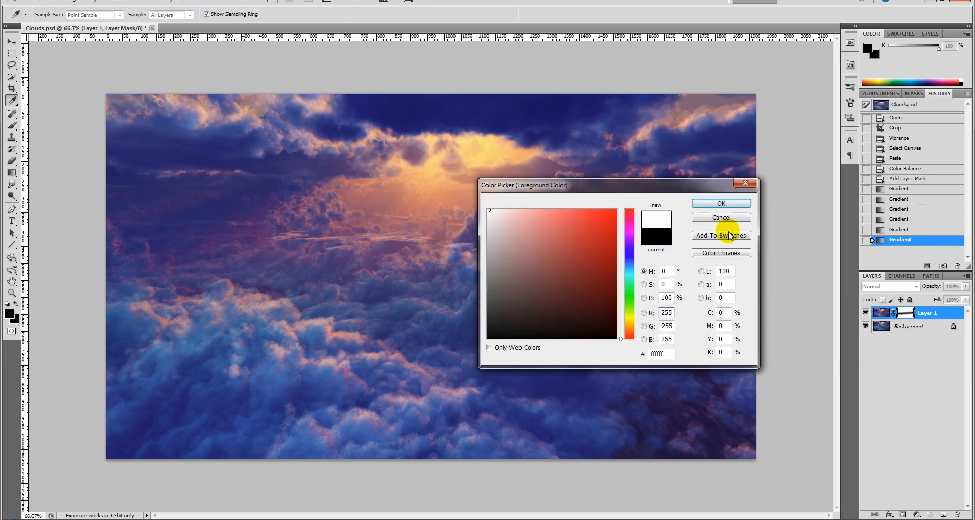
{"action": "left_click", "coordinate": [715, 204]}
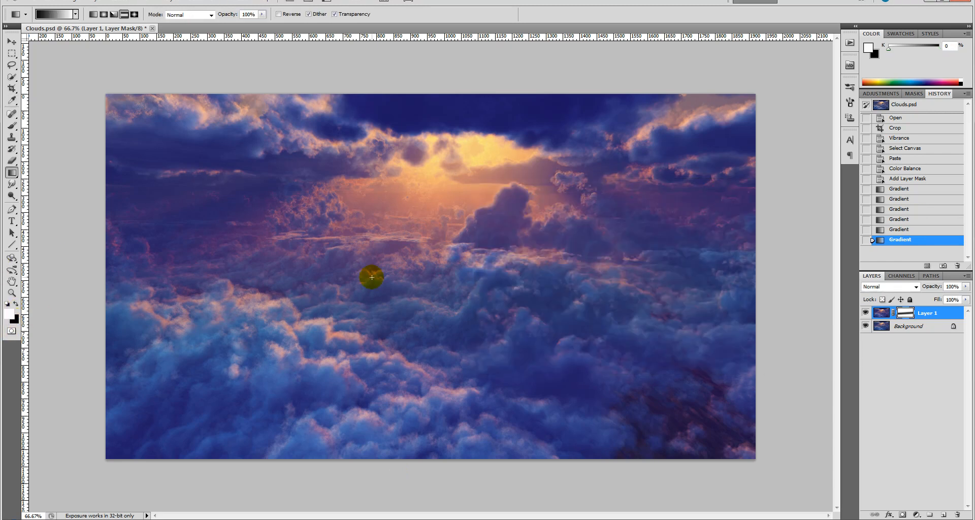
{"action": "left_click_drag", "start_coordinate": [435, 208], "coordinate": [435, 294]}
Set the foreground colour to black (000000) and the background colour to white (ffffff).
{"action": "left_click", "coordinate": [9, 313]}
{"action": "left_click", "coordinate": [517, 283]}
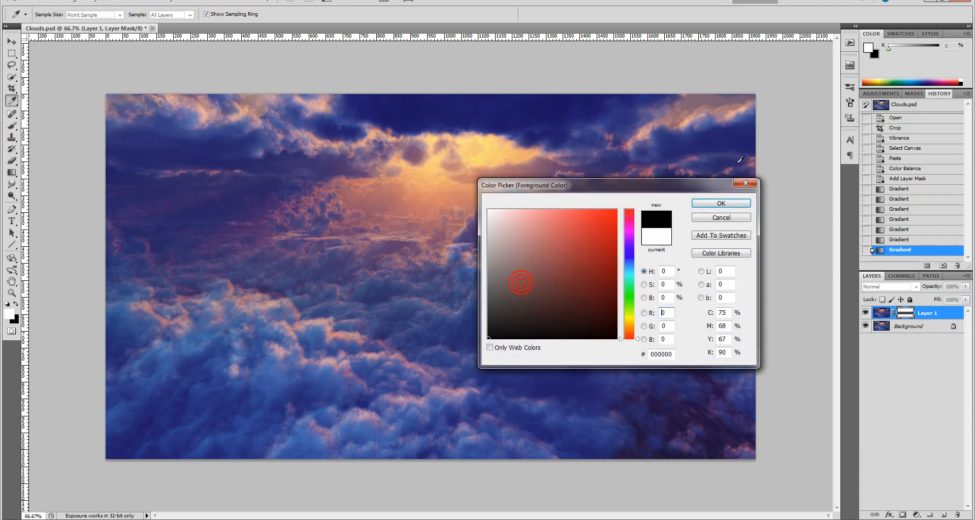
{"action": "left_click", "coordinate": [731, 203]}
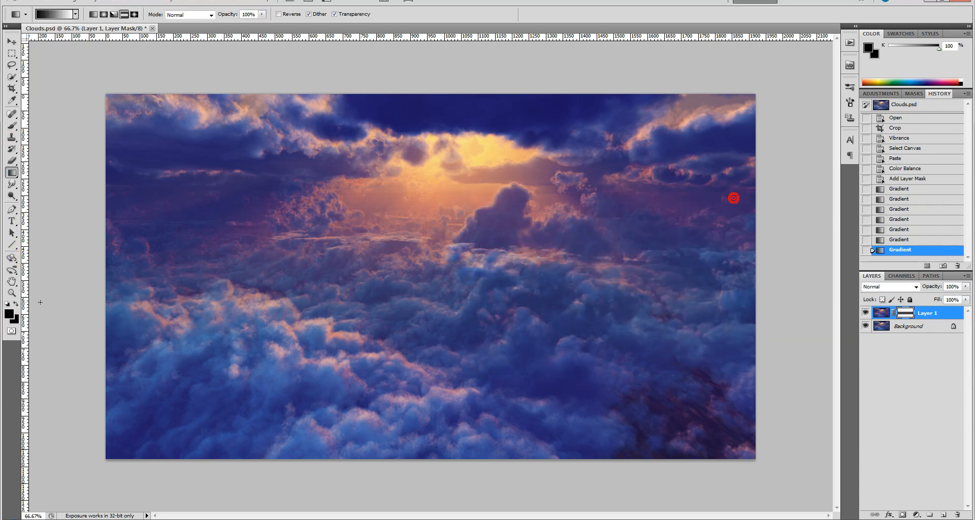
{"action": "left_click", "coordinate": [17, 320]}
{"action": "left_click_drag", "start_coordinate": [528, 251], "coordinate": [488, 209]}
{"action": "left_click", "coordinate": [721, 203]}
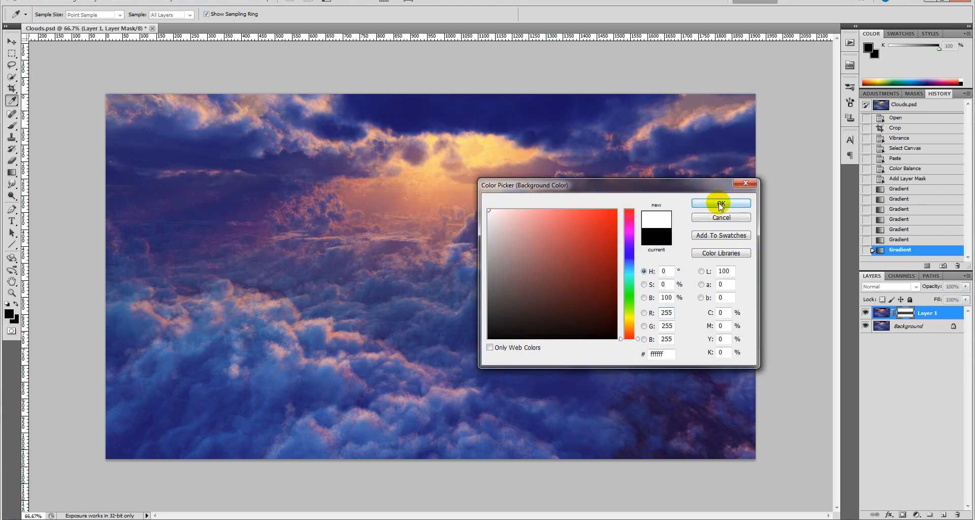
Try vertical black-to-white reflected gradients of varying lengths across the horizon on the Layer 1 mask.
{"action": "left_click_drag", "start_coordinate": [425, 289], "coordinate": [412, 393]}
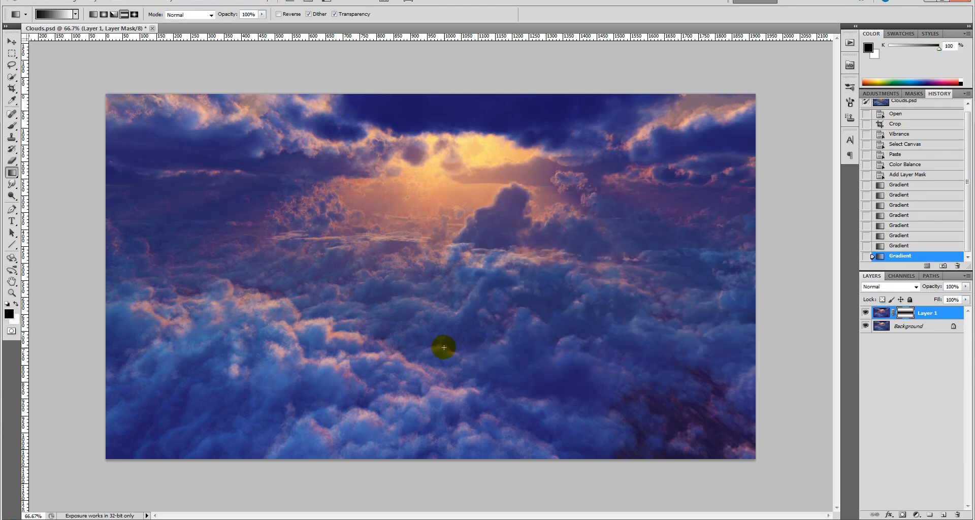
{"action": "left_click_drag", "start_coordinate": [392, 291], "coordinate": [392, 339]}
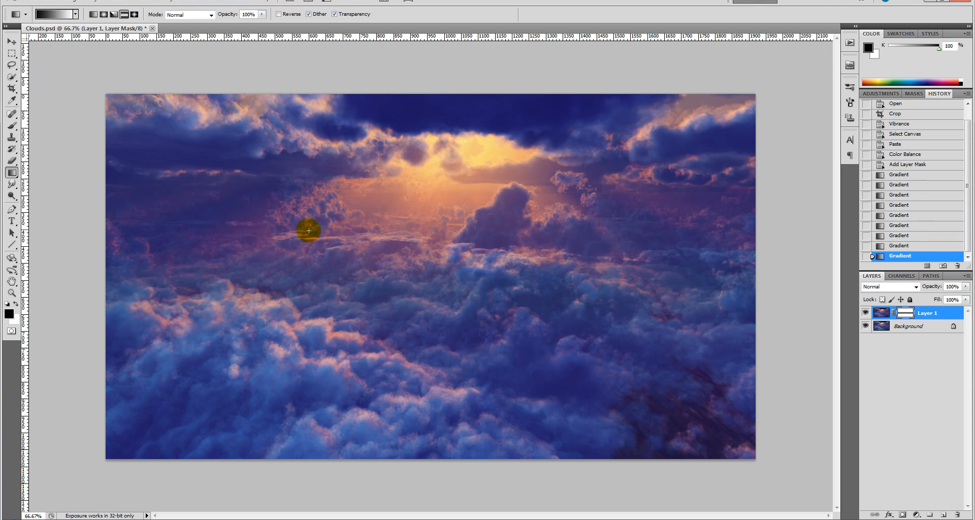
{"action": "left_click_drag", "start_coordinate": [362, 284], "coordinate": [364, 306]}
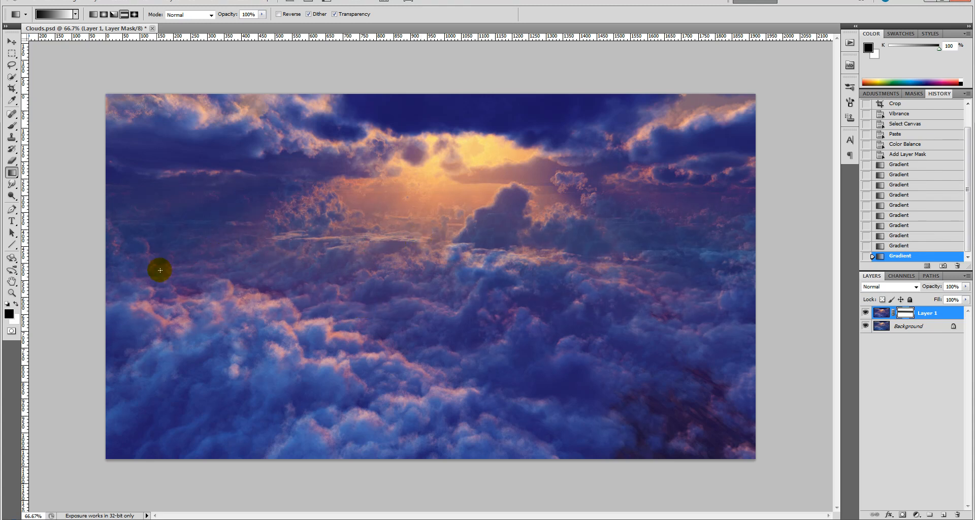
{"action": "mouse_move", "coordinate": [378, 229]}
{"action": "left_mouse_down"}
{"action": "mouse_move", "coordinate": [381, 260]}
{"action": "mouse_move", "coordinate": [351, 305]}
{"action": "left_mouse_up"}
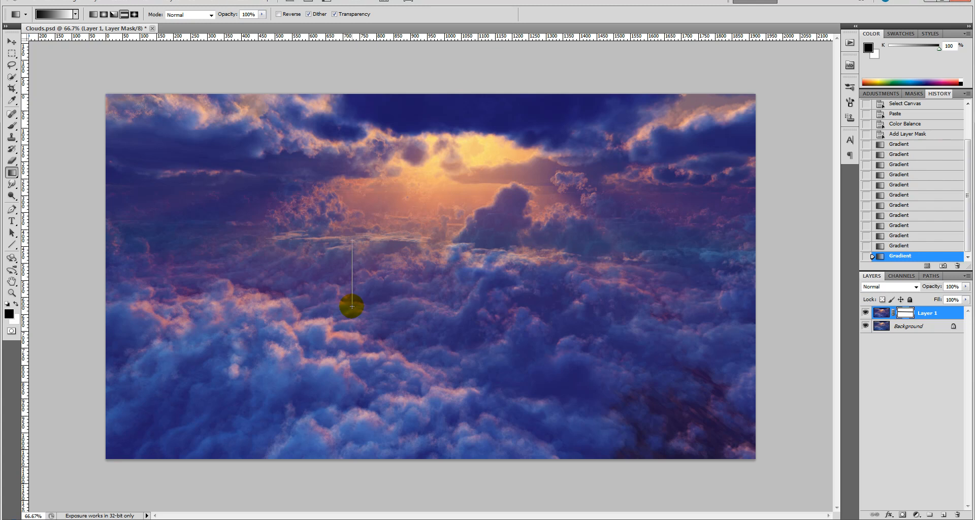
{"action": "left_click_drag", "start_coordinate": [352, 306], "coordinate": [352, 306]}
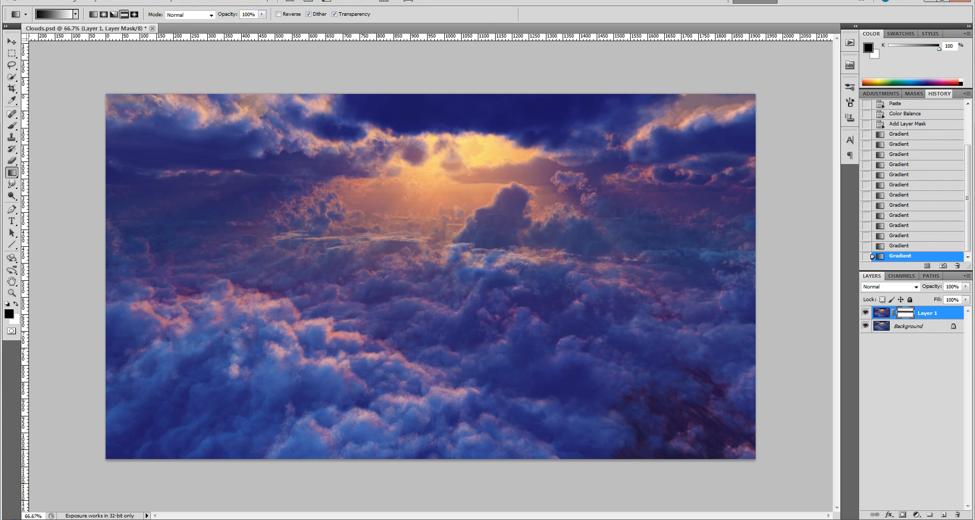
Compare the image with Layer 1 hidden, and redraw the mask's reflected gradient with white foreground and black background, leaving a white horizontal band.
{"action": "left_click", "coordinate": [869, 310]}
{"action": "left_click", "coordinate": [869, 310]}
{"action": "left_click", "coordinate": [866, 312]}
{"action": "left_click", "coordinate": [914, 312]}
{"action": "left_click", "coordinate": [66, 13]}
{"action": "left_click", "coordinate": [642, 194]}
{"action": "left_click", "coordinate": [807, 176]}
{"action": "left_click", "coordinate": [392, 203]}
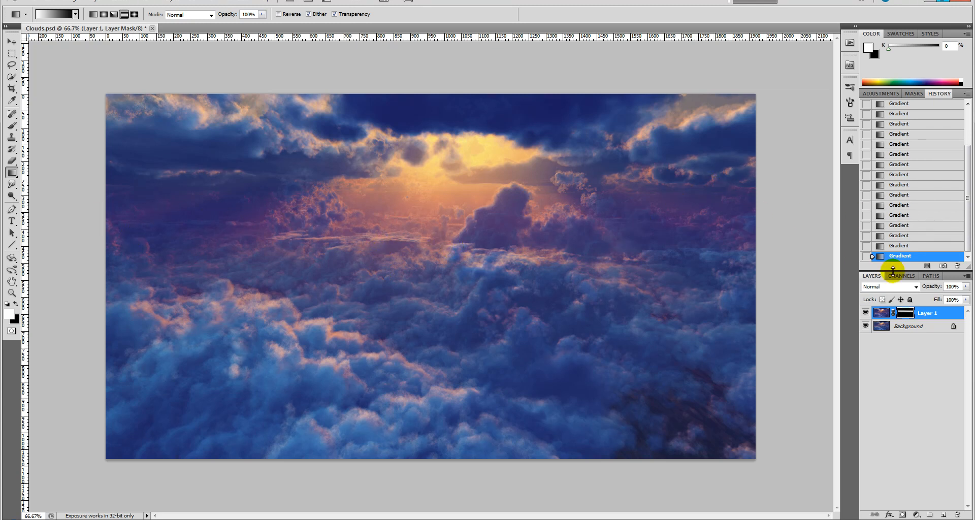
Merge Layer 1 down into the Background and sharpen it with Unsharp Mask at Amount 71% and Radius 1.8 pixels.
{"action": "left_click", "coordinate": [881, 313]}
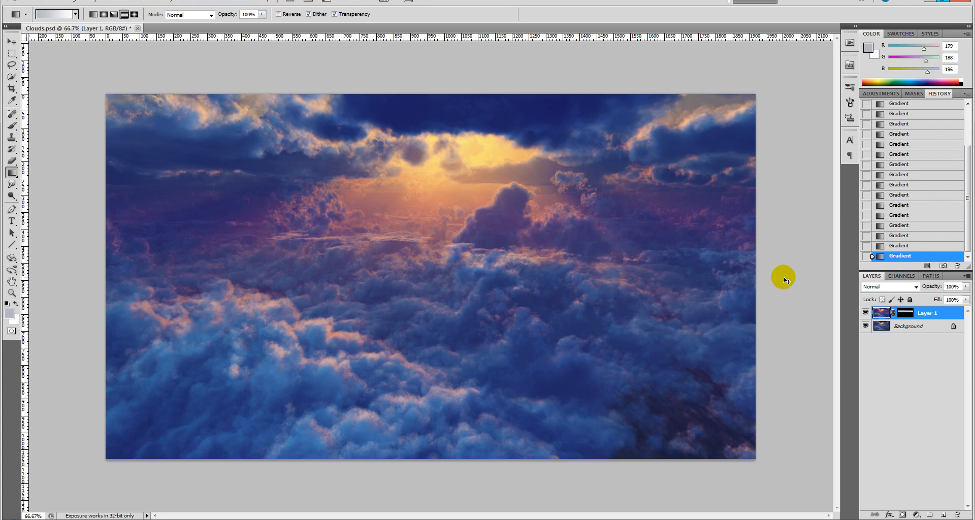
{"action": "key", "text": "ctrl+e"}
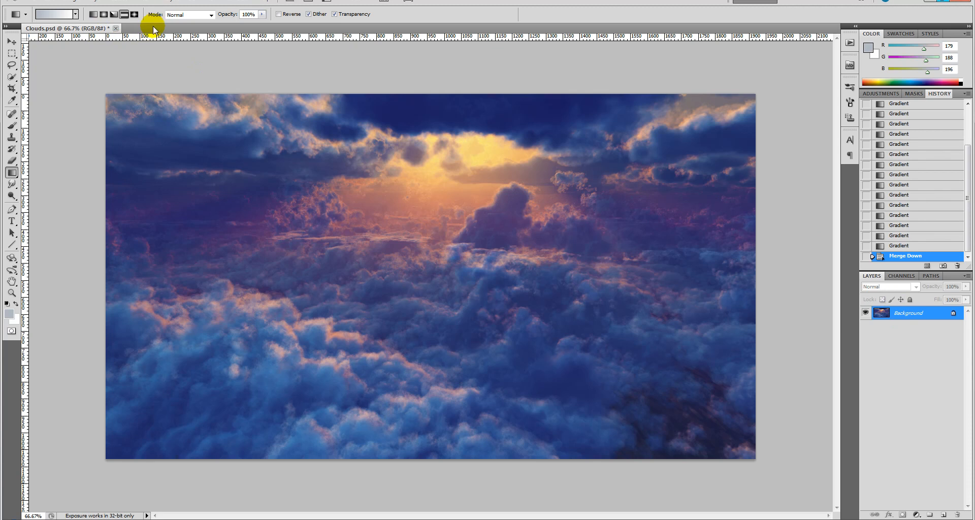
{"action": "left_click", "coordinate": [146, 1]}
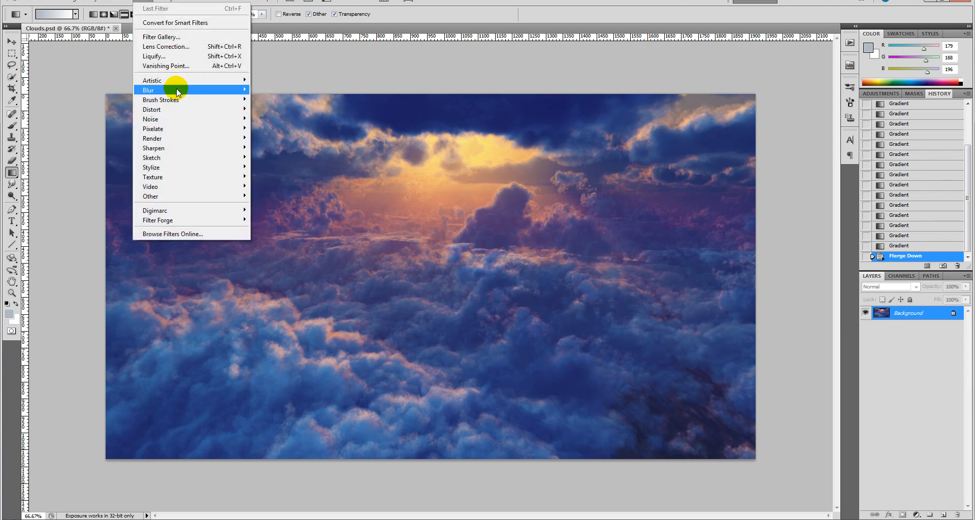
{"action": "mouse_move", "coordinate": [176, 147]}
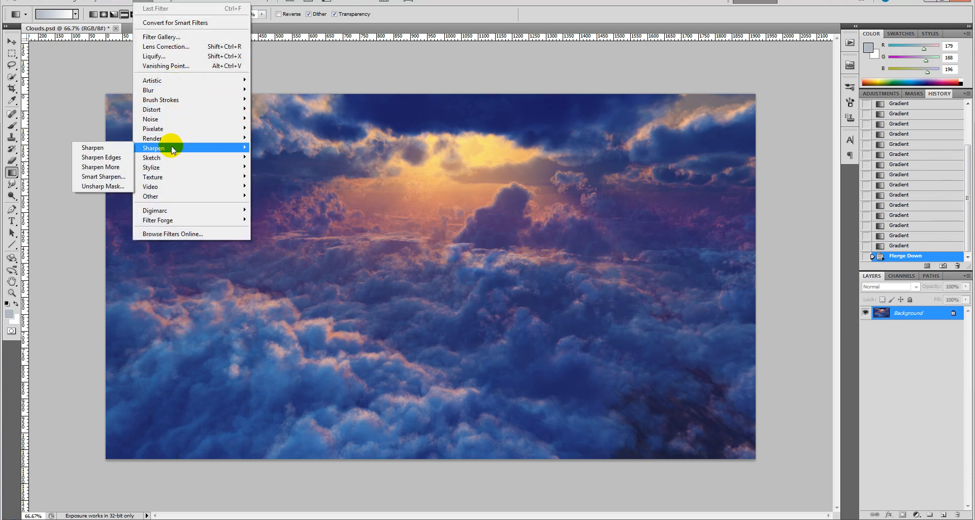
{"action": "left_click", "coordinate": [92, 186]}
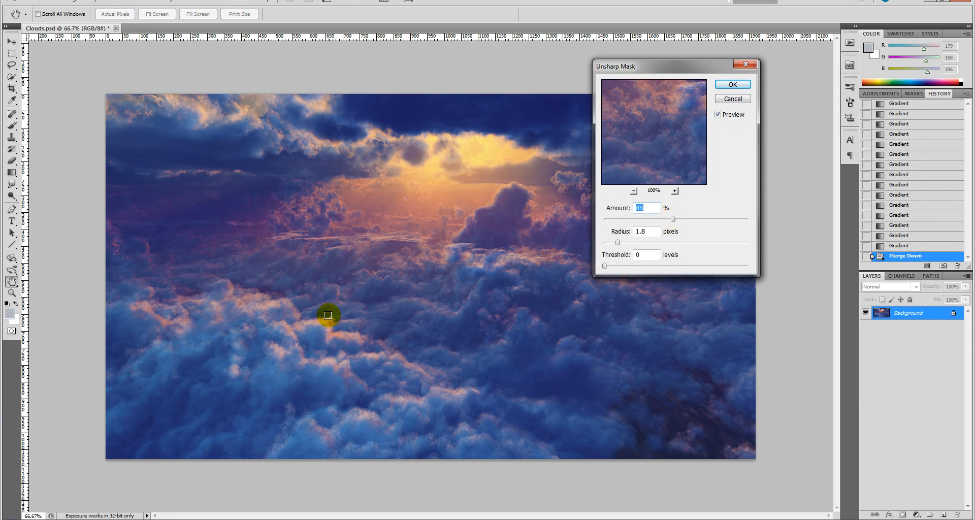
{"action": "left_click_drag", "start_coordinate": [645, 69], "coordinate": [718, 61]}
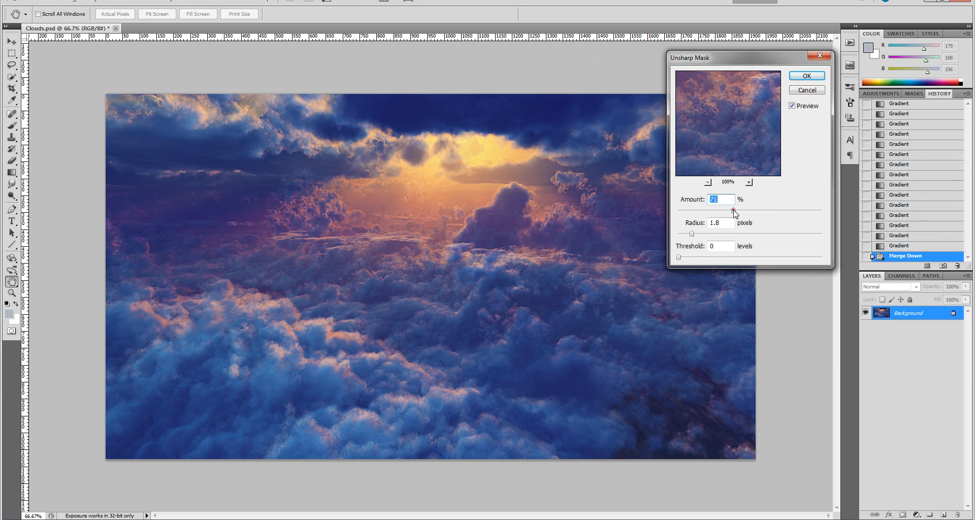
{"action": "left_click", "coordinate": [807, 76]}
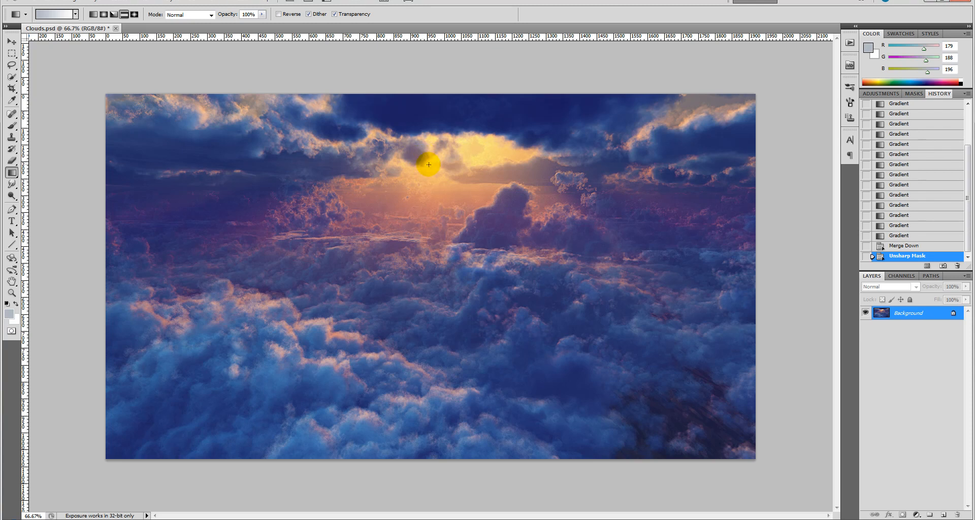
Copy the whole canvas and paste it as a new layer above the Background.
{"action": "key", "text": "ctrl+a"}
{"action": "key", "text": "ctrl+c"}
{"action": "key", "text": "ctrl+v"}
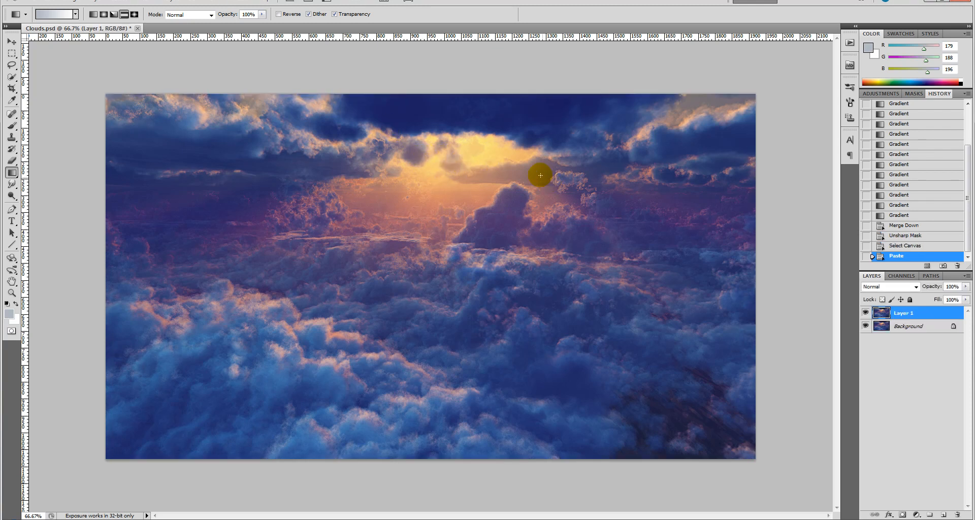
Apply a Radial Blur to Layer 1 using Zoom, Amount 54 and Best quality, with the blur center moved up to the sun.
{"action": "left_click", "coordinate": [152, 1]}
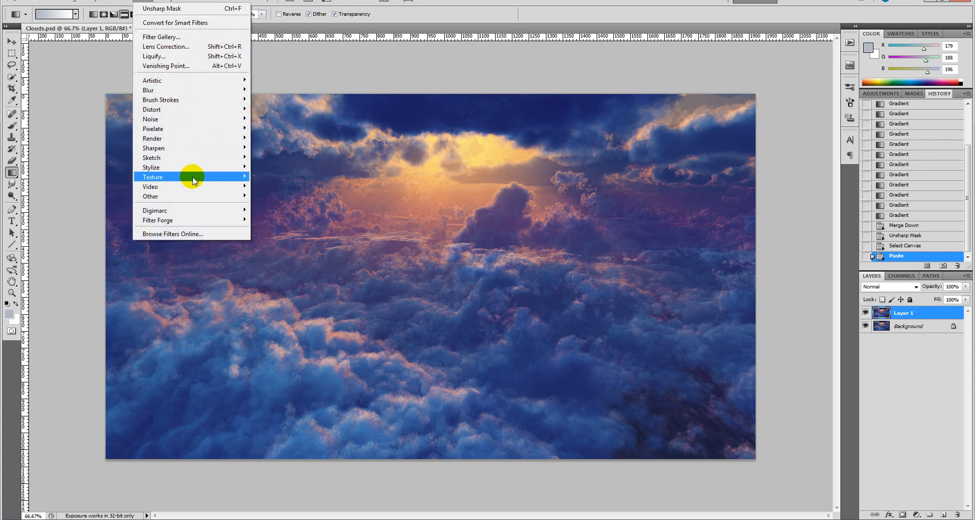
{"action": "mouse_move", "coordinate": [187, 95]}
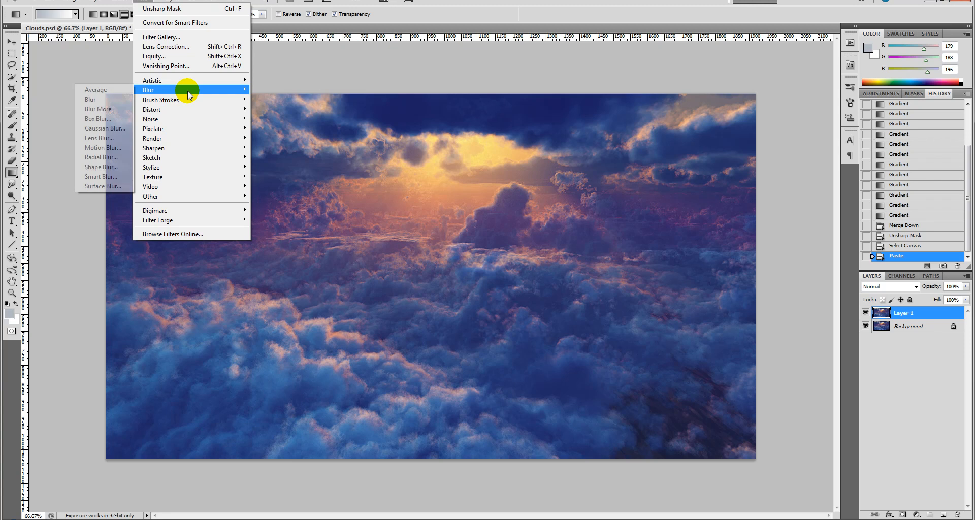
{"action": "left_click", "coordinate": [119, 158]}
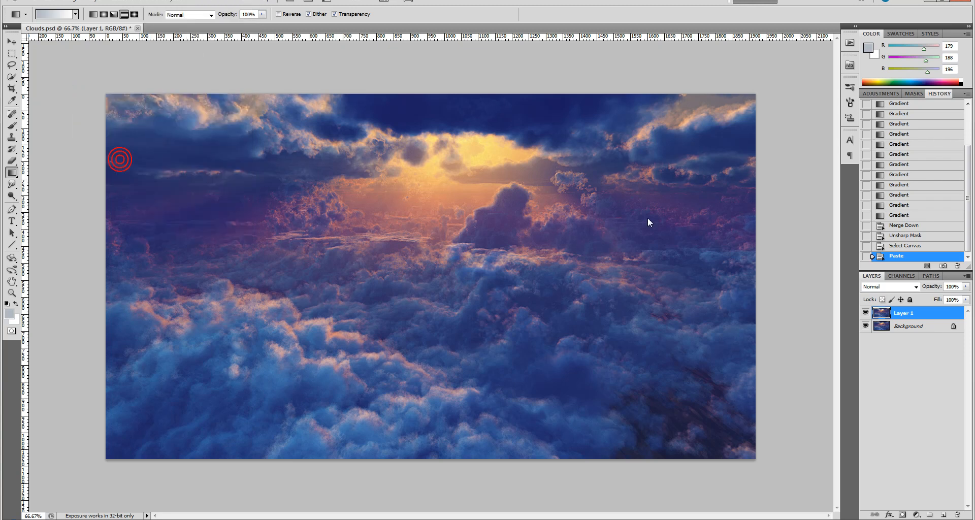
{"action": "left_click", "coordinate": [687, 195]}
{"action": "left_click_drag", "start_coordinate": [687, 195], "coordinate": [687, 193]}
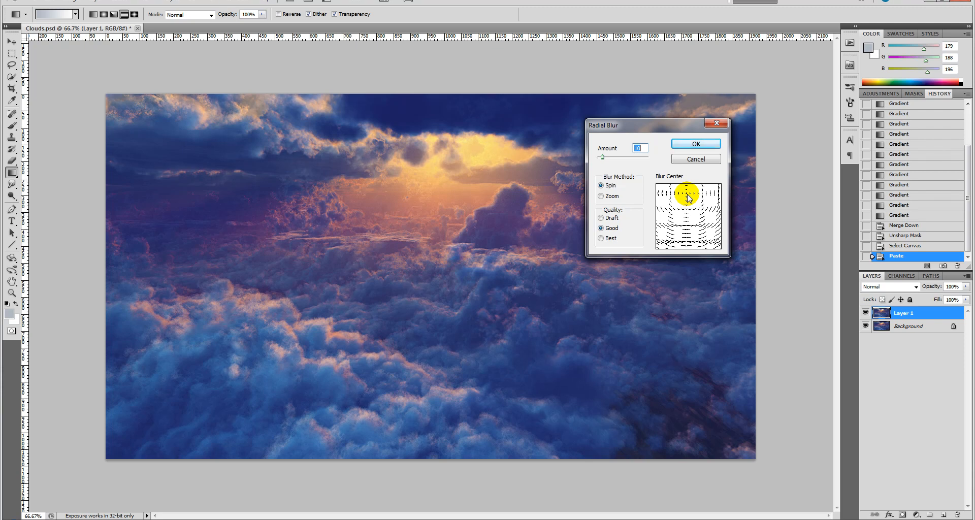
{"action": "left_click", "coordinate": [611, 196]}
{"action": "left_click_drag", "start_coordinate": [609, 155], "coordinate": [626, 157]}
{"action": "key", "text": "Return"}
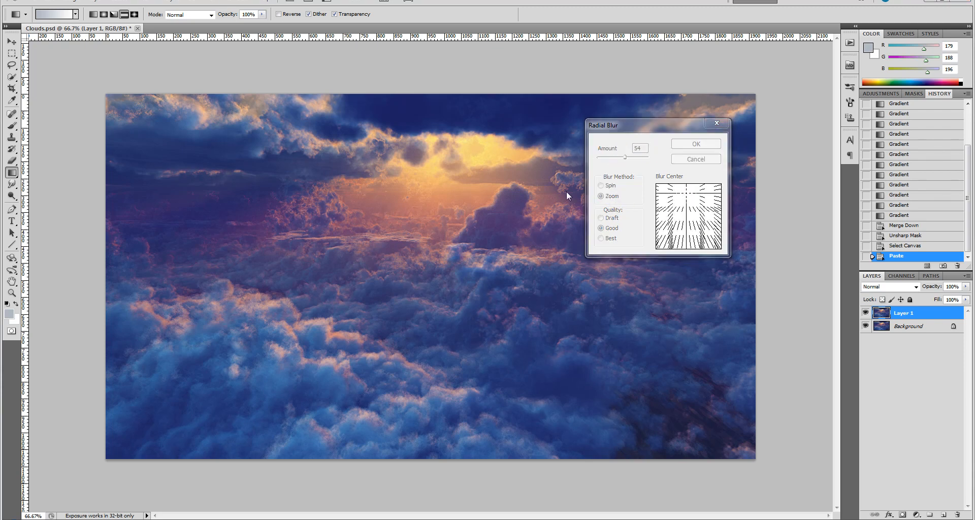
{"action": "left_click", "coordinate": [605, 238]}
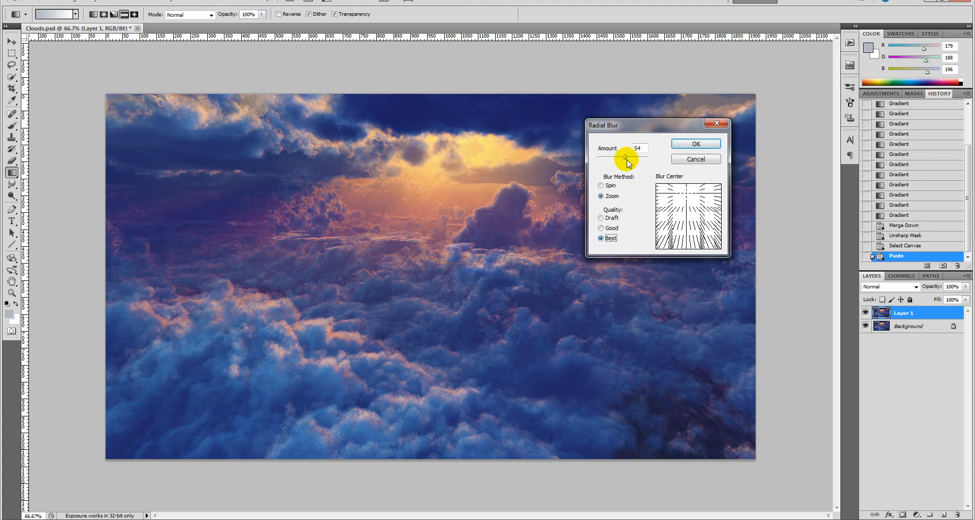
{"action": "left_click", "coordinate": [696, 144]}
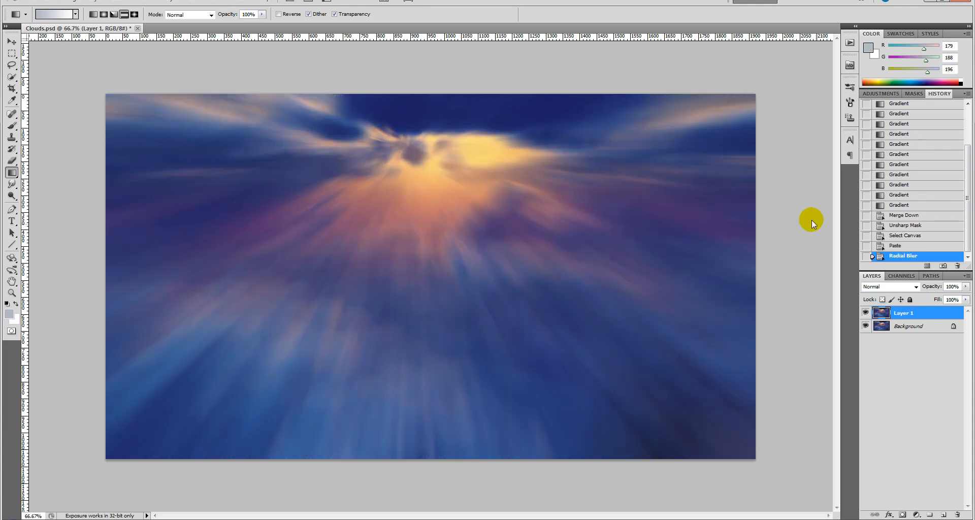
Try the Overlay blending mode on Layer 1 and set it to Lighten.
{"action": "left_click", "coordinate": [908, 288]}
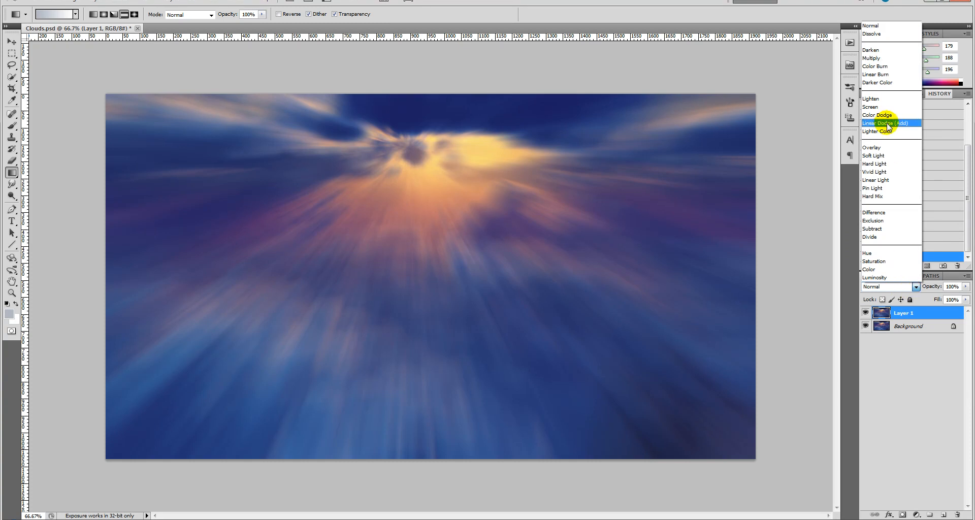
{"action": "left_click", "coordinate": [885, 148]}
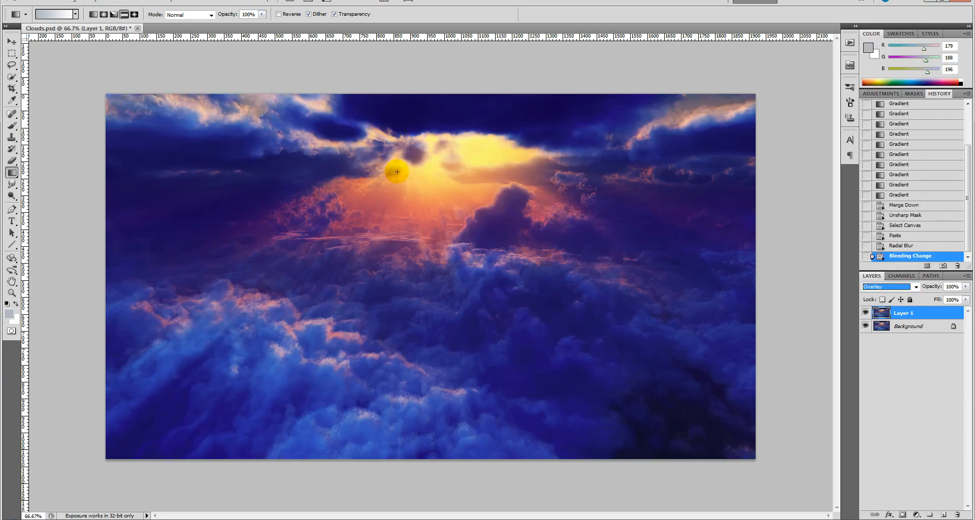
{"action": "left_click", "coordinate": [896, 287]}
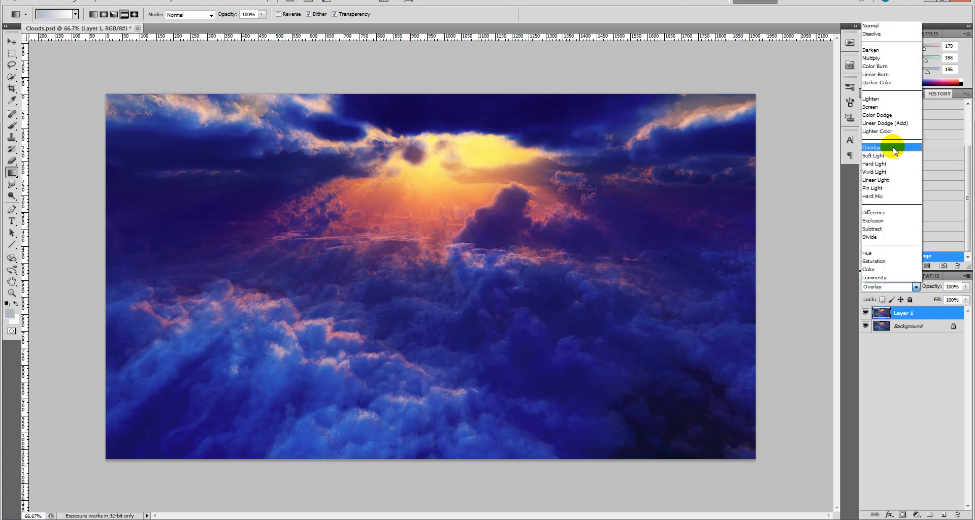
{"action": "left_click", "coordinate": [890, 99]}
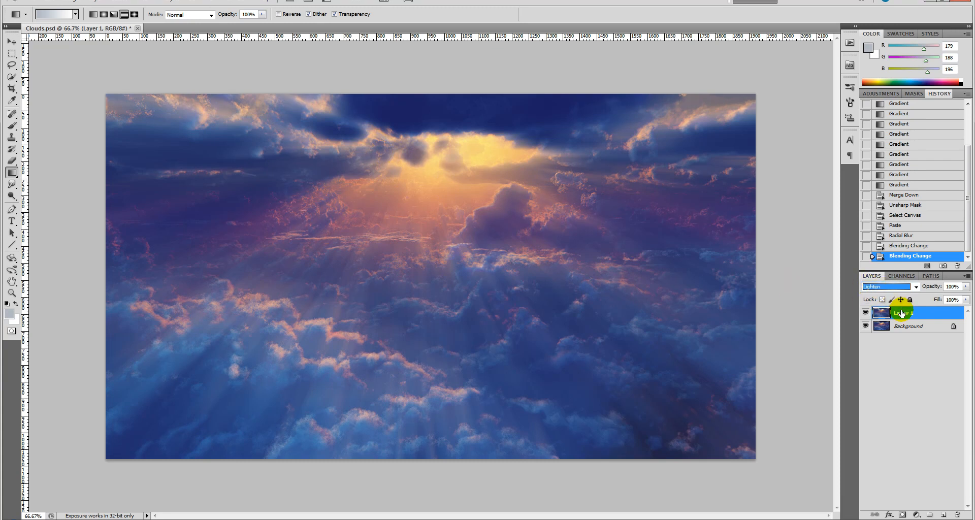
Add a layer mask to the blurred Layer 1 and make the mask active.
{"action": "left_click", "coordinate": [902, 514]}
{"action": "left_click", "coordinate": [907, 312]}
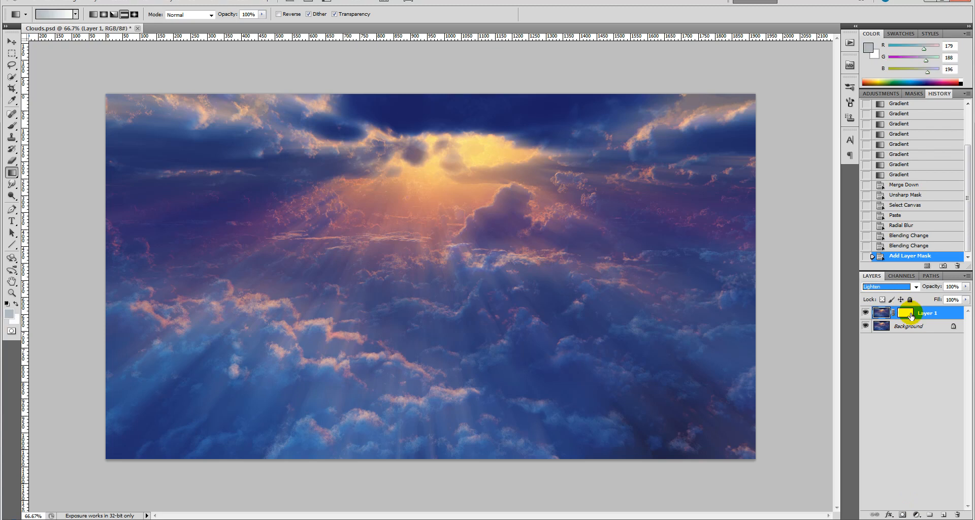
{"action": "left_click", "coordinate": [910, 313]}
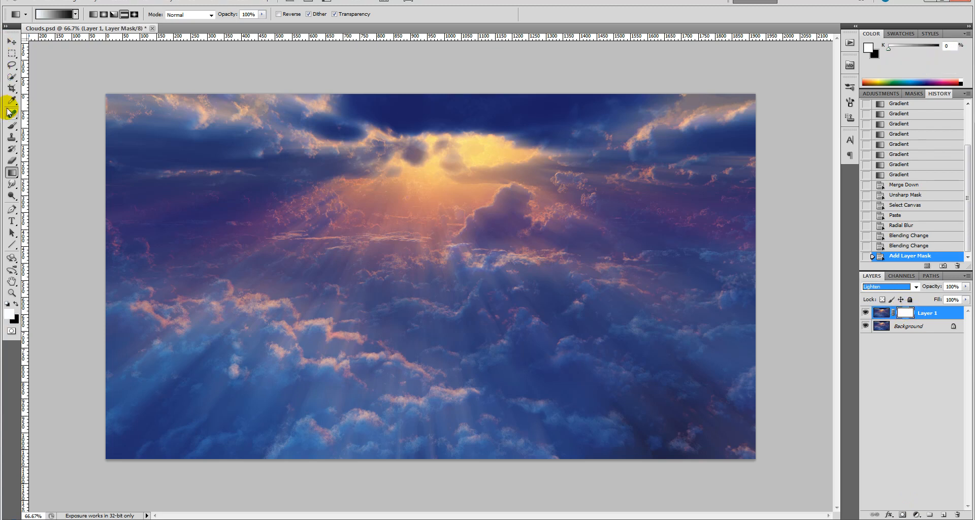
Set up the Brush tool with a size of 380 px and a black (000000) foreground colour.
{"action": "left_click", "coordinate": [15, 125]}
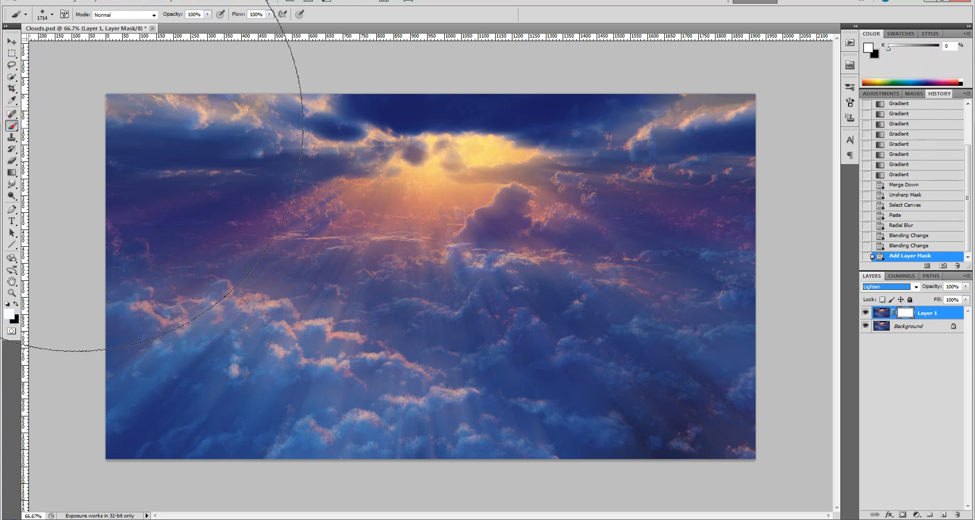
{"action": "left_click", "coordinate": [52, 14]}
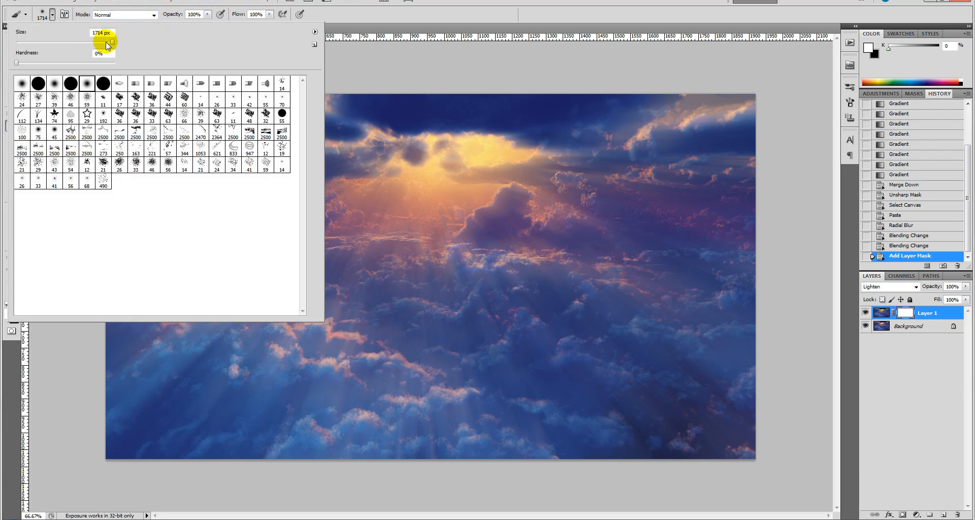
{"action": "left_click_drag", "start_coordinate": [101, 42], "coordinate": [99, 43]}
{"action": "left_click", "coordinate": [671, 84]}
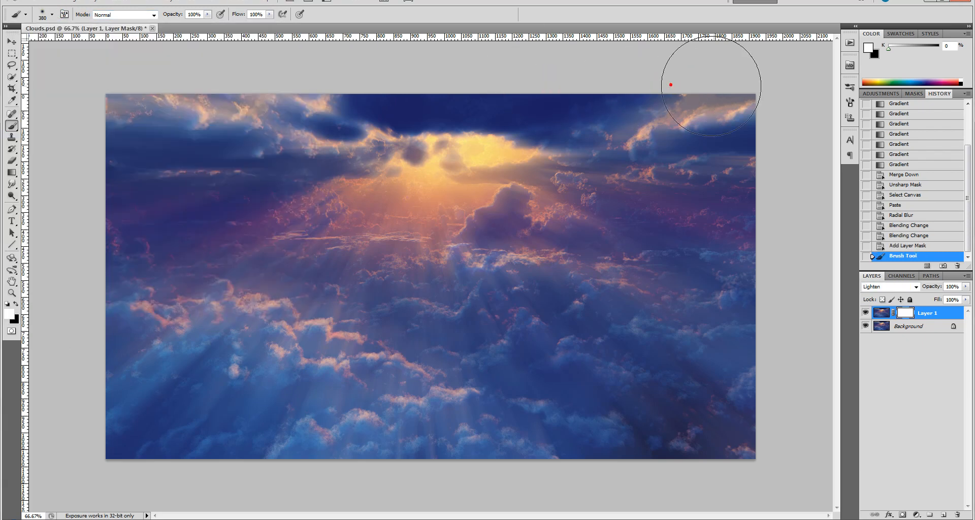
{"action": "left_click", "coordinate": [9, 314]}
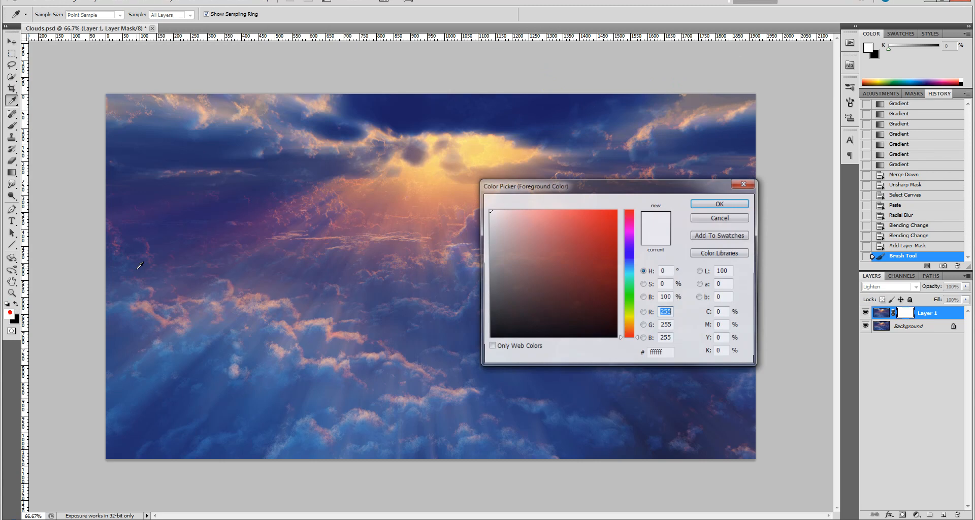
{"action": "left_click_drag", "start_coordinate": [493, 281], "coordinate": [468, 395]}
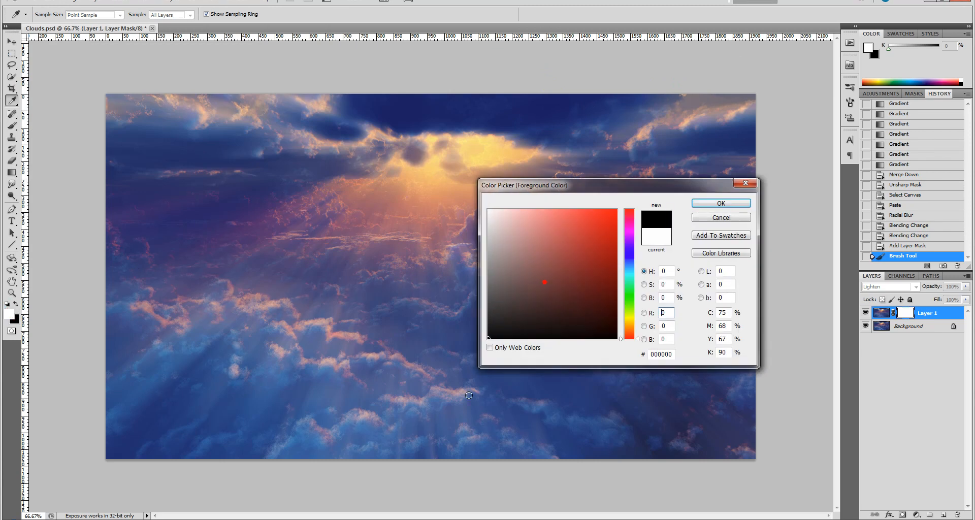
{"action": "left_click", "coordinate": [716, 203]}
Paint black on the Layer 1 mask over the foreground clouds and outer sky, leaving the light rays only around the sun and horizon.
{"action": "mouse_move", "coordinate": [144, 381]}
{"action": "left_mouse_down"}
{"action": "mouse_move", "coordinate": [220, 342]}
{"action": "mouse_move", "coordinate": [376, 448]}
{"action": "mouse_move", "coordinate": [666, 433]}
{"action": "mouse_move", "coordinate": [575, 312]}
{"action": "mouse_move", "coordinate": [516, 257]}
{"action": "left_mouse_up"}
{"action": "left_click", "coordinate": [520, 256]}
{"action": "left_click", "coordinate": [529, 264]}
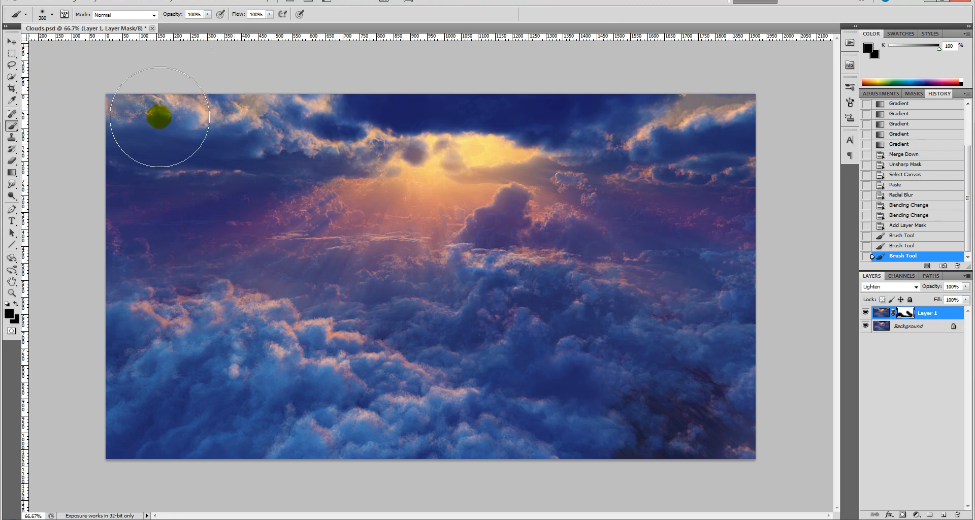
{"action": "left_click_drag", "start_coordinate": [55, 204], "coordinate": [66, 218]}
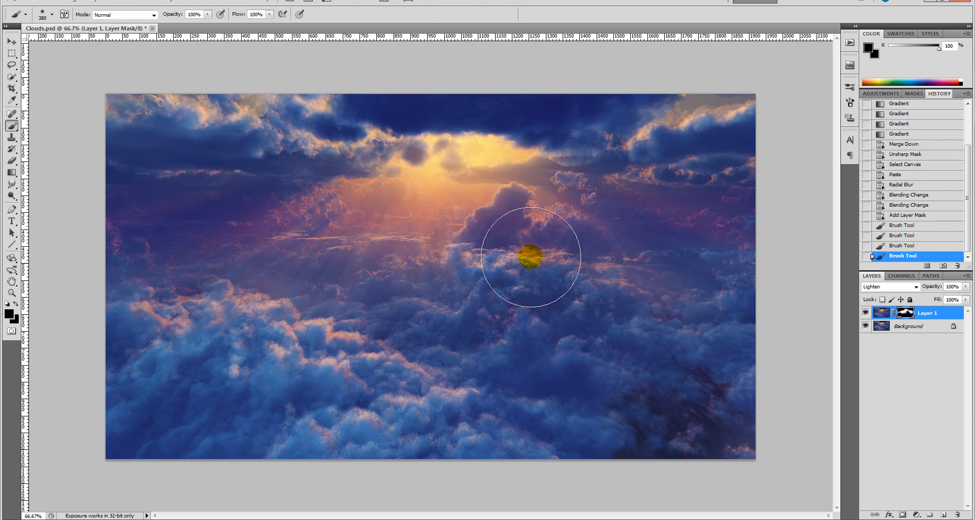
{"action": "mouse_move", "coordinate": [731, 302]}
{"action": "left_mouse_down"}
{"action": "mouse_move", "coordinate": [381, 413]}
{"action": "mouse_move", "coordinate": [206, 380]}
{"action": "mouse_move", "coordinate": [126, 340]}
{"action": "left_mouse_up"}
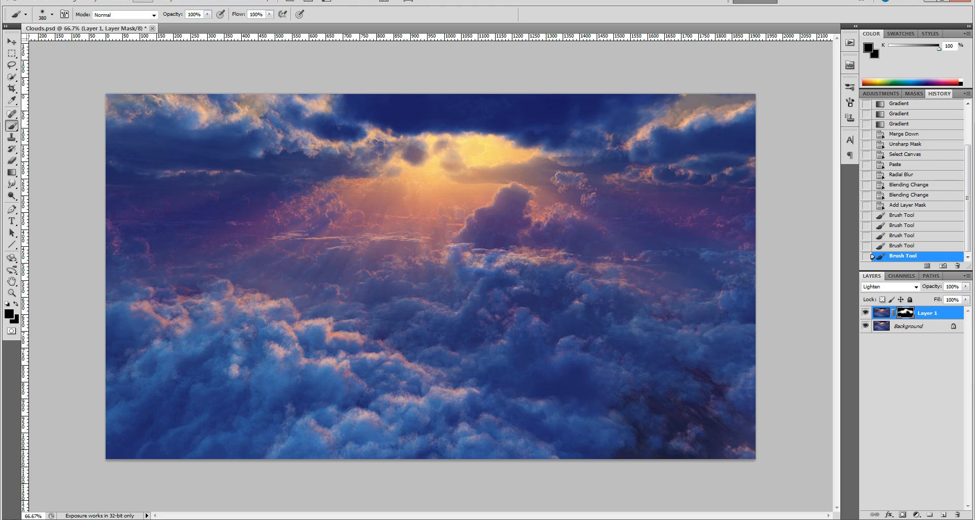
Soften the Layer 1 mask with a Gaussian Blur of 67.4 pixels radius.
{"action": "left_click", "coordinate": [145, 2]}
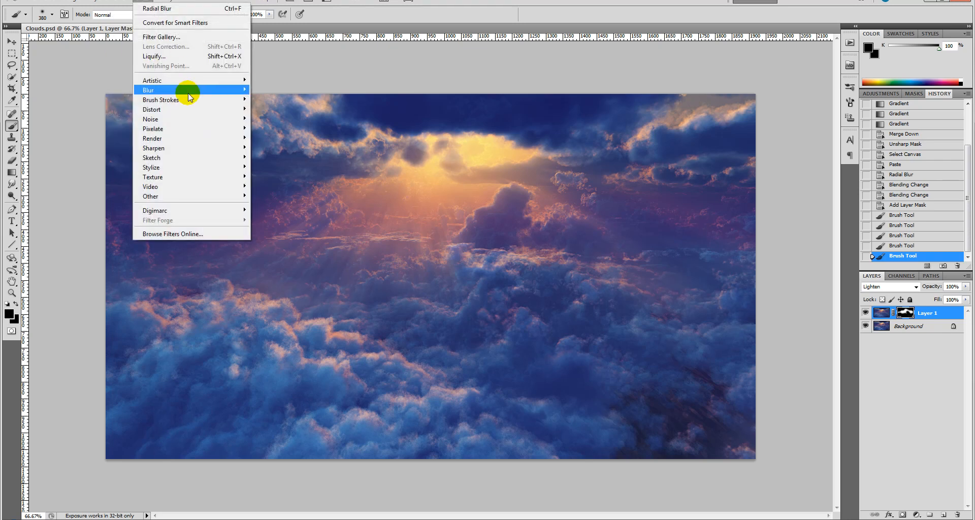
{"action": "mouse_move", "coordinate": [189, 91]}
{"action": "left_click", "coordinate": [105, 129]}
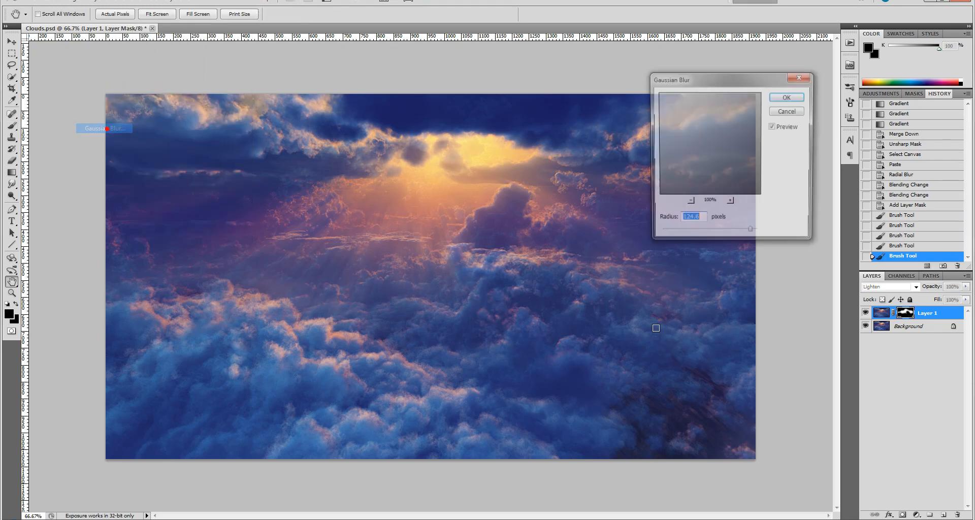
{"action": "left_click_drag", "start_coordinate": [726, 237], "coordinate": [725, 237]}
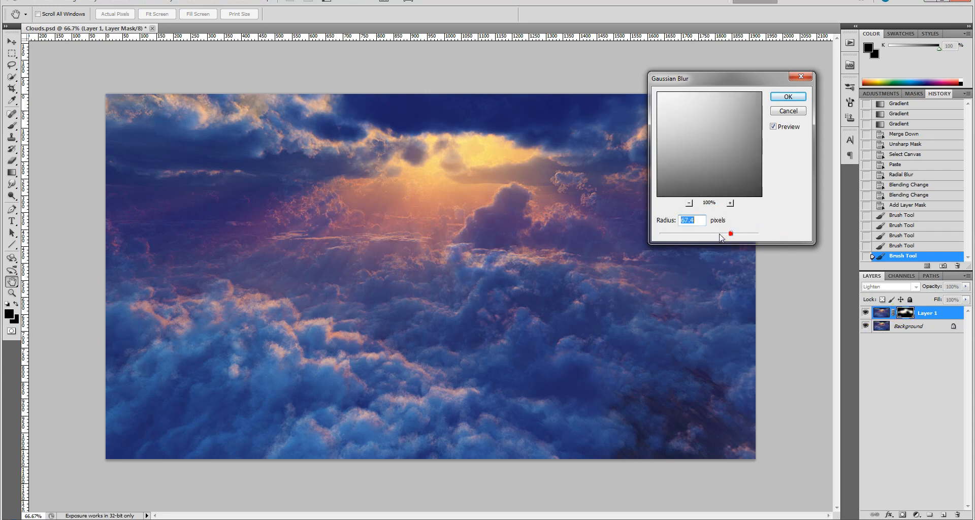
{"action": "left_click", "coordinate": [788, 97]}
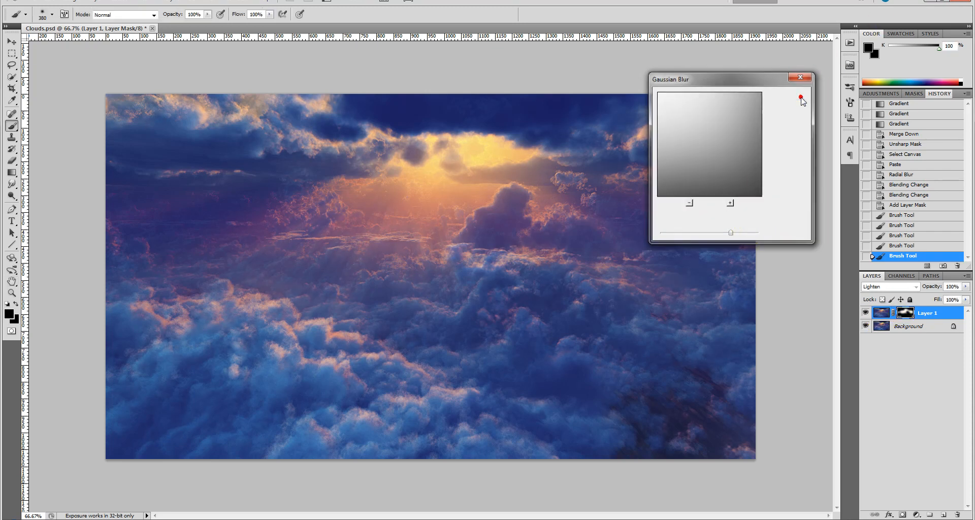
Reduce the fill opacity of Layer 1 to 84%.
{"action": "left_click", "coordinate": [966, 302]}
{"action": "left_click_drag", "start_coordinate": [956, 312], "coordinate": [940, 312]}
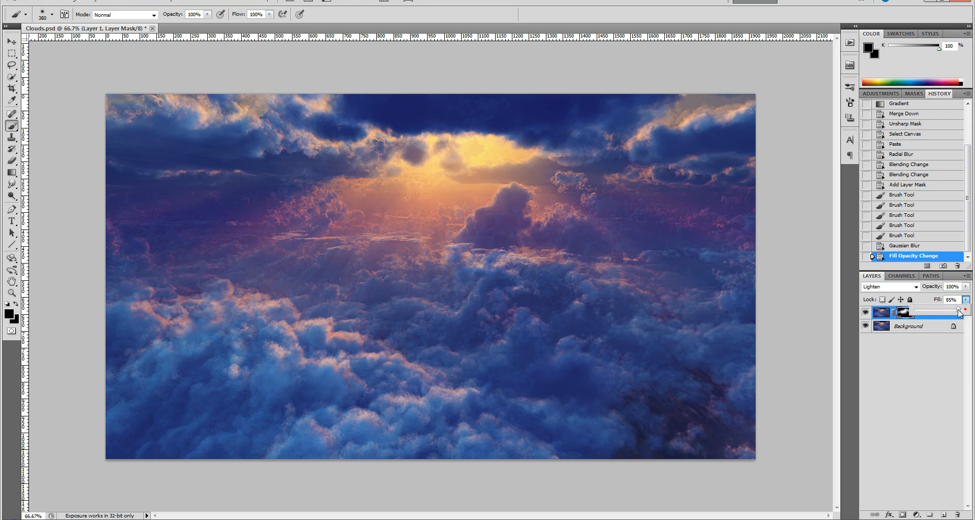
{"action": "left_click_drag", "start_coordinate": [957, 312], "coordinate": [959, 312]}
Apply a Brightness/Contrast adjustment to the Layer 1 image rather than its mask, with brightness -6 and contrast 70.
{"action": "left_click", "coordinate": [881, 312]}
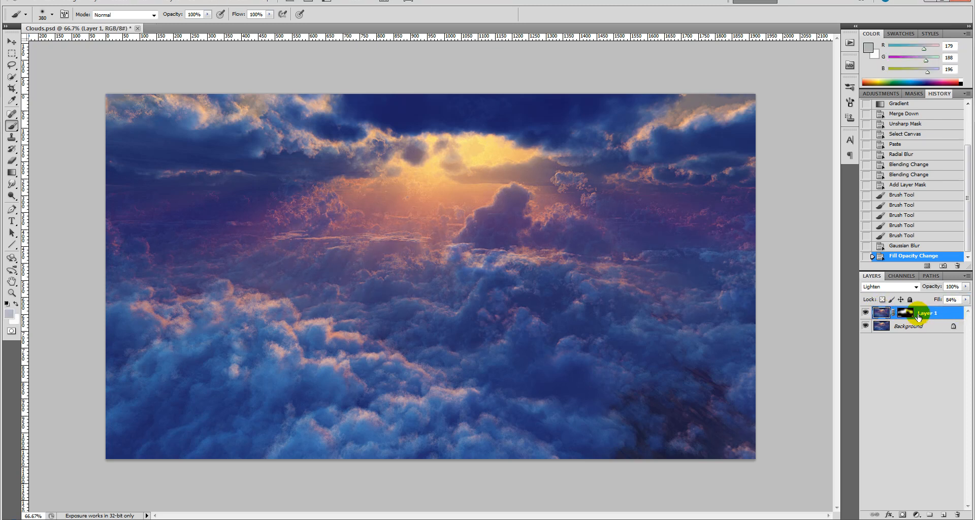
{"action": "left_click", "coordinate": [78, 3]}
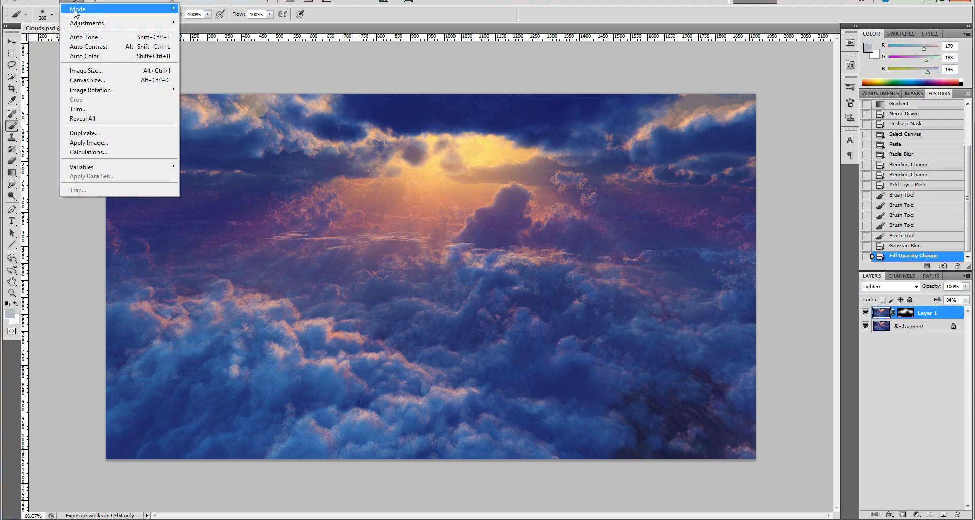
{"action": "mouse_move", "coordinate": [100, 24]}
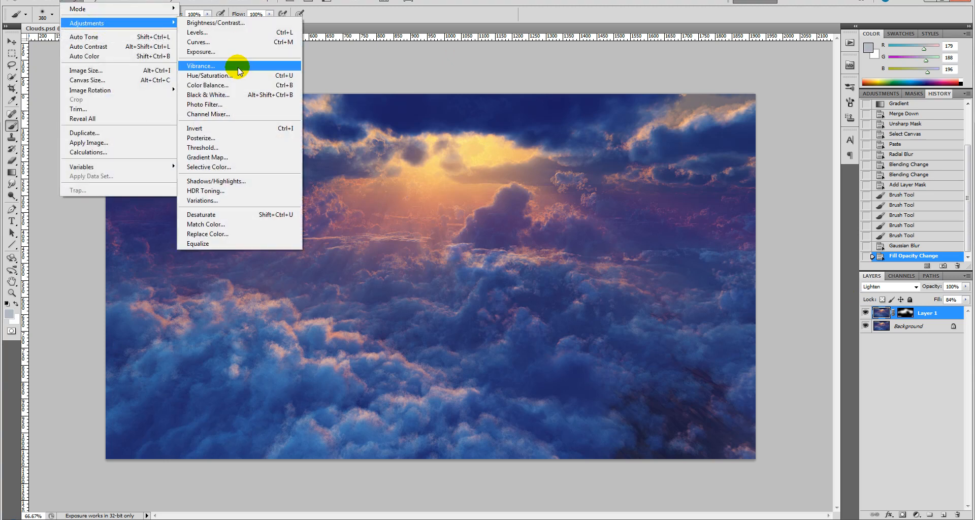
{"action": "left_click", "coordinate": [242, 22]}
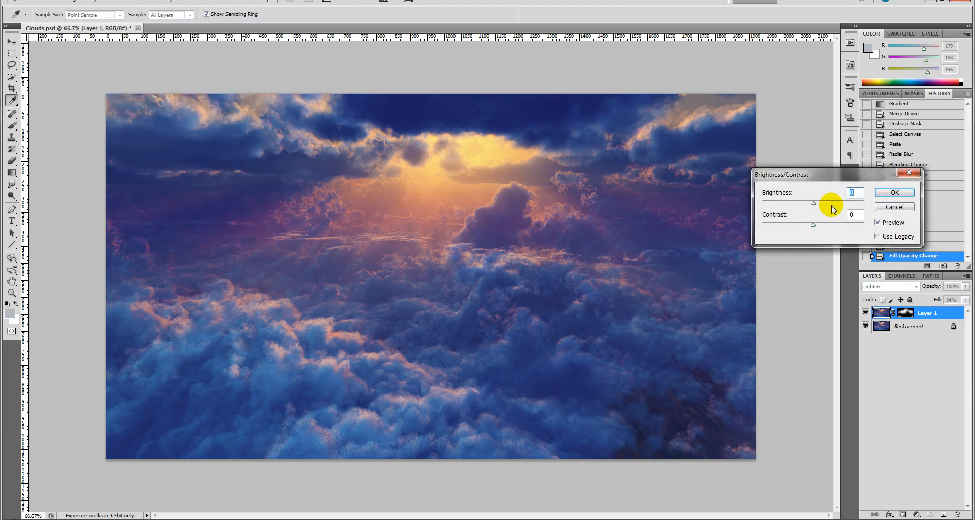
{"action": "left_click_drag", "start_coordinate": [823, 229], "coordinate": [811, 205]}
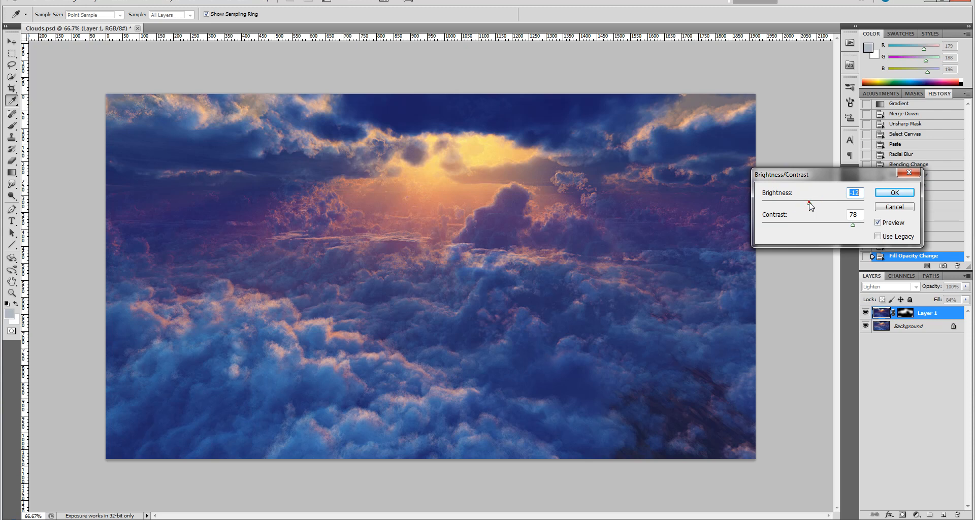
{"action": "left_click_drag", "start_coordinate": [809, 202], "coordinate": [811, 202]}
{"action": "left_click_drag", "start_coordinate": [816, 225], "coordinate": [848, 225]}
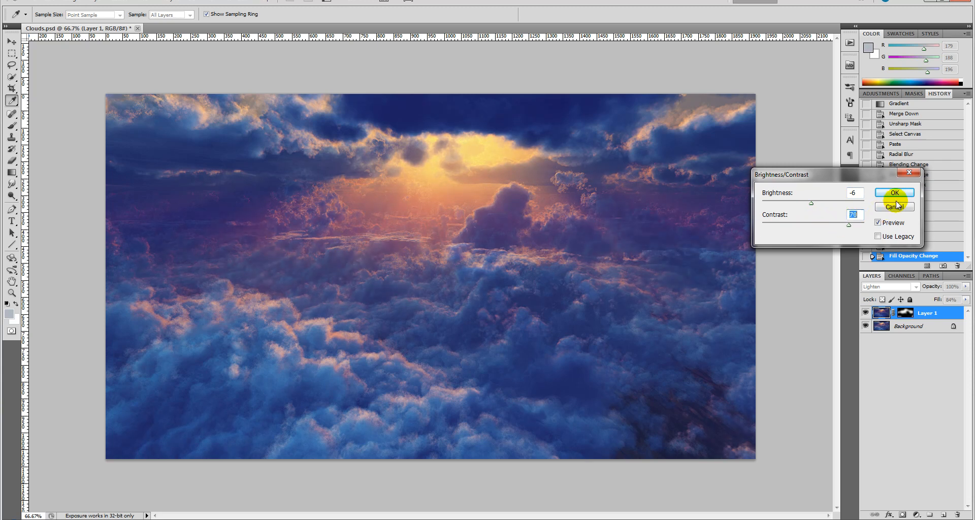
{"action": "left_click", "coordinate": [896, 192]}
{"action": "key", "text": "b"}
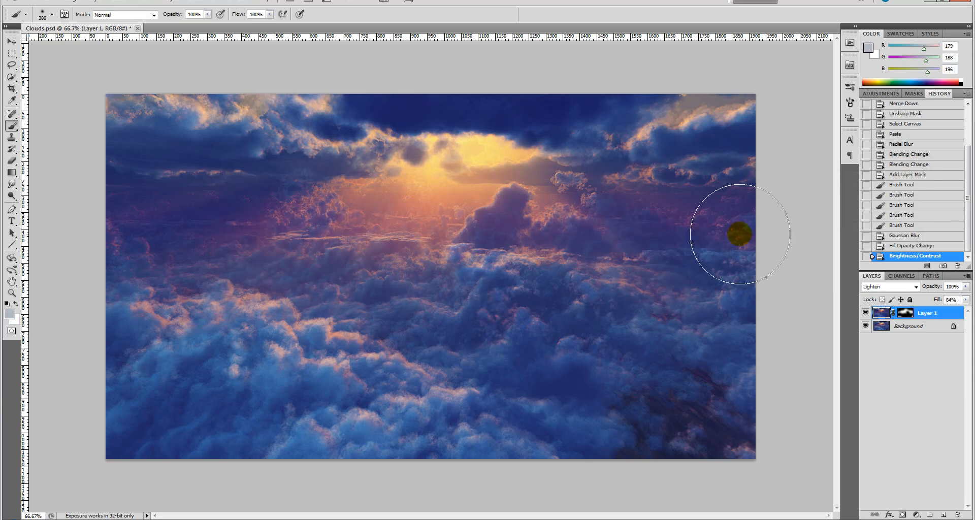